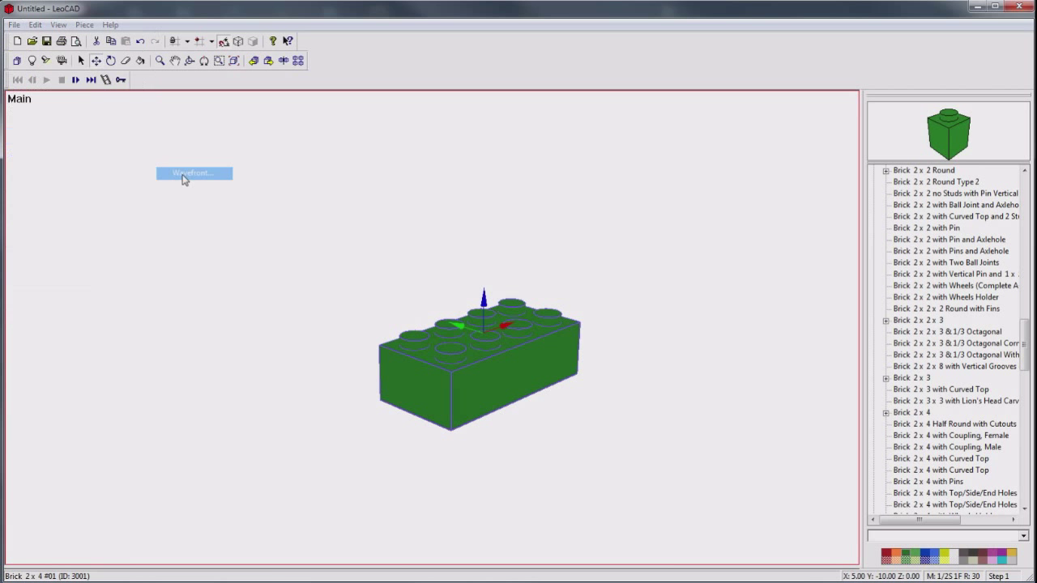
Export the 2 x 4 brick as a Wavefront file named green3 in the tutorial folder, and close LeoCAD
{"action": "type", "text": "grrrn"}
{"action": "key", "text": "BackSpace"}
{"action": "key", "text": "BackSpace"}
{"action": "key", "text": "BackSpace"}
{"action": "key", "text": "BackSpace"}
{"action": "key", "text": "BackSpace"}
{"action": "type", "text": "g"}
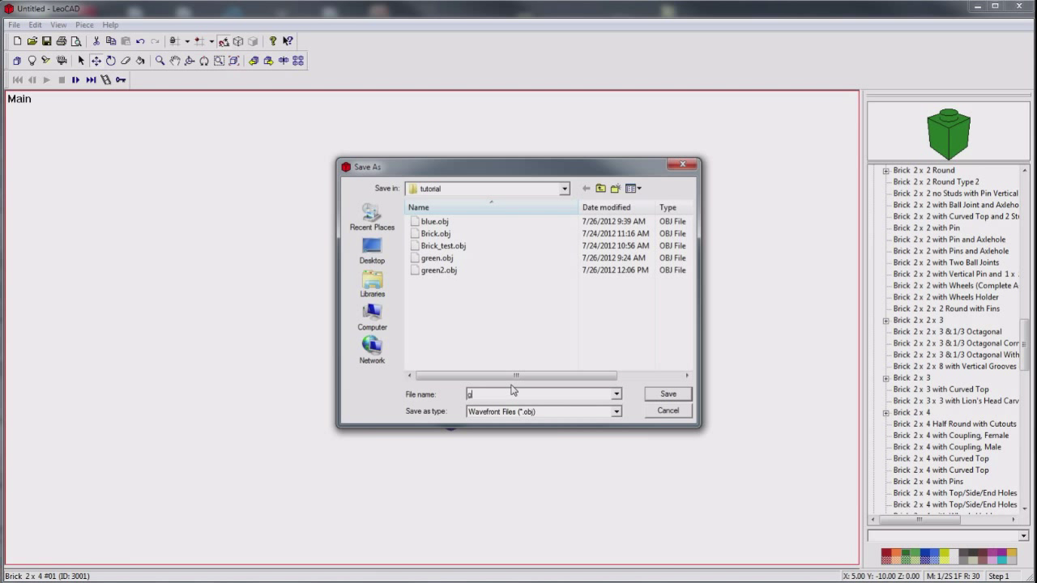
{"action": "type", "text": "reen3"}
{"action": "left_click", "coordinate": [665, 394]}
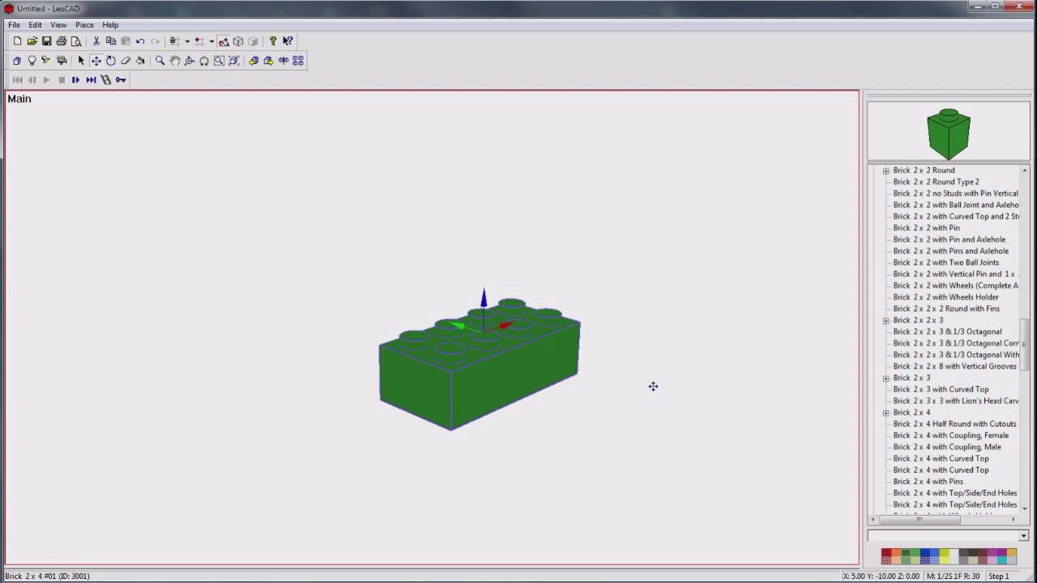
{"action": "left_click", "coordinate": [1019, 6]}
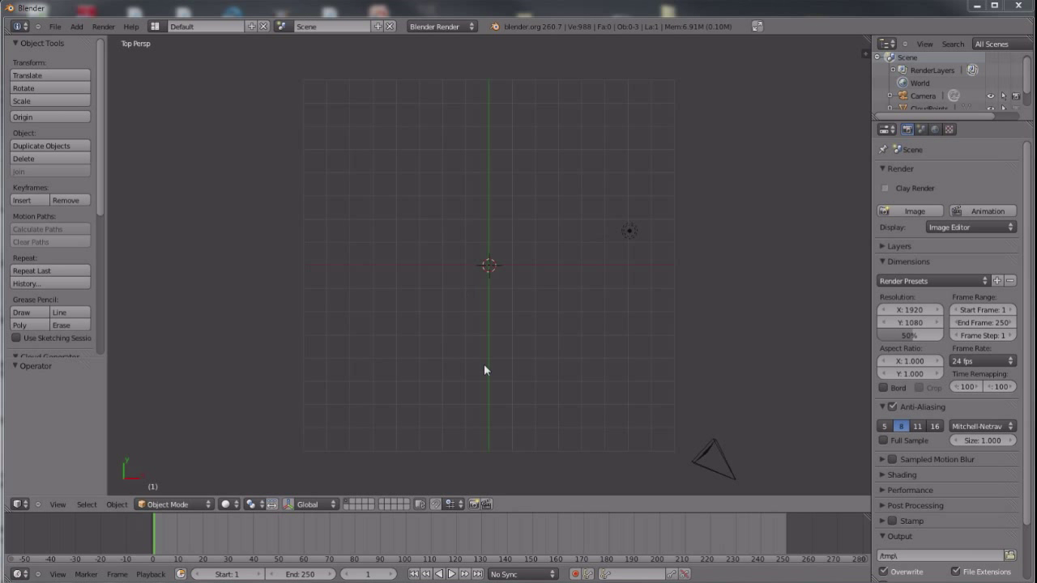
In Blender's top view, duplicate the lamp twice, placing the second copy offset by about X -1.26, Y 8.88 from the first
{"action": "middle_click_drag", "start_coordinate": [509, 319], "coordinate": [561, 326]}
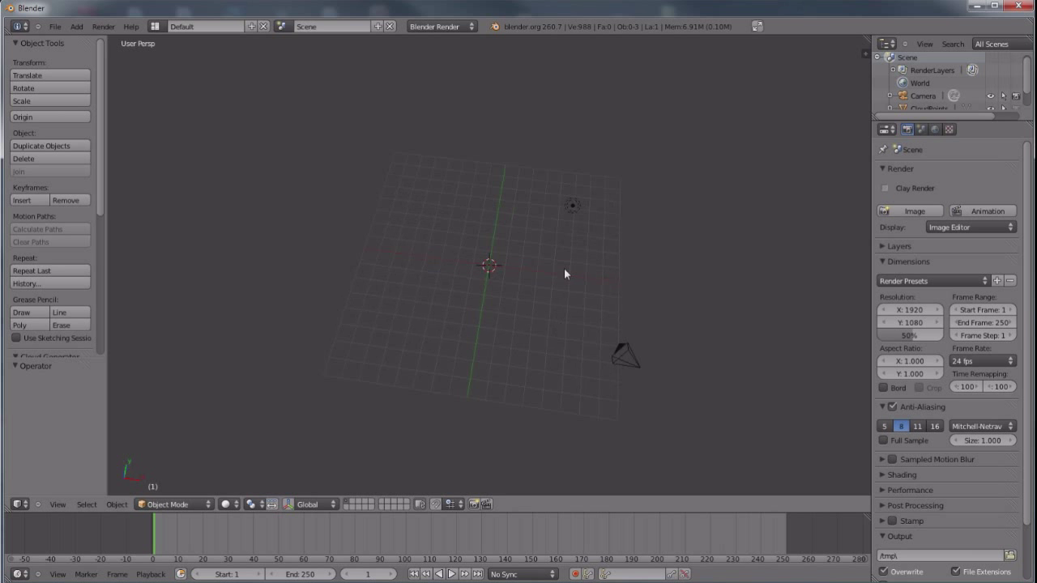
{"action": "key", "text": "KP_7"}
{"action": "right_click", "coordinate": [574, 247]}
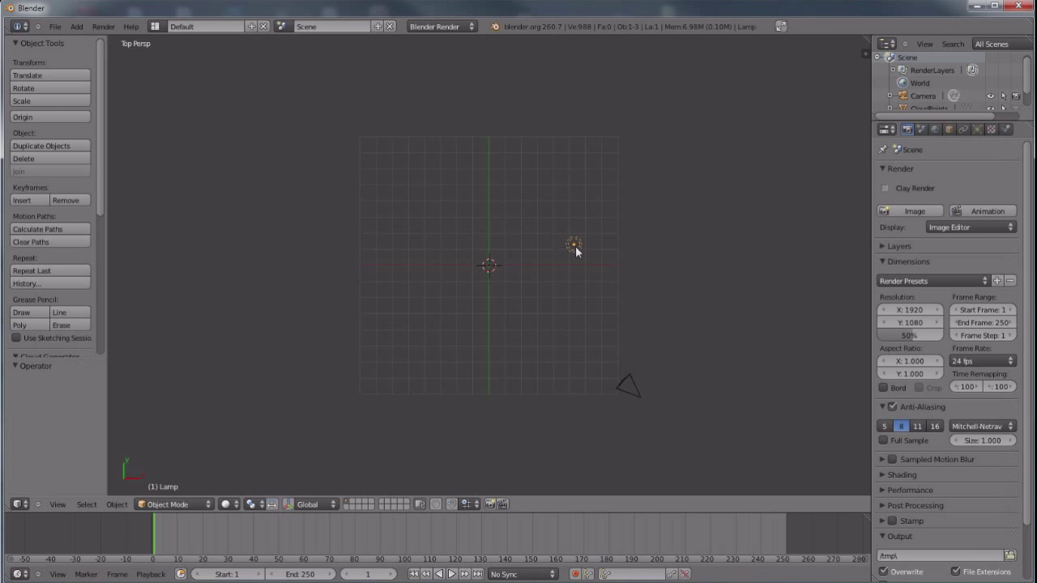
{"action": "key", "text": "shift+d"}
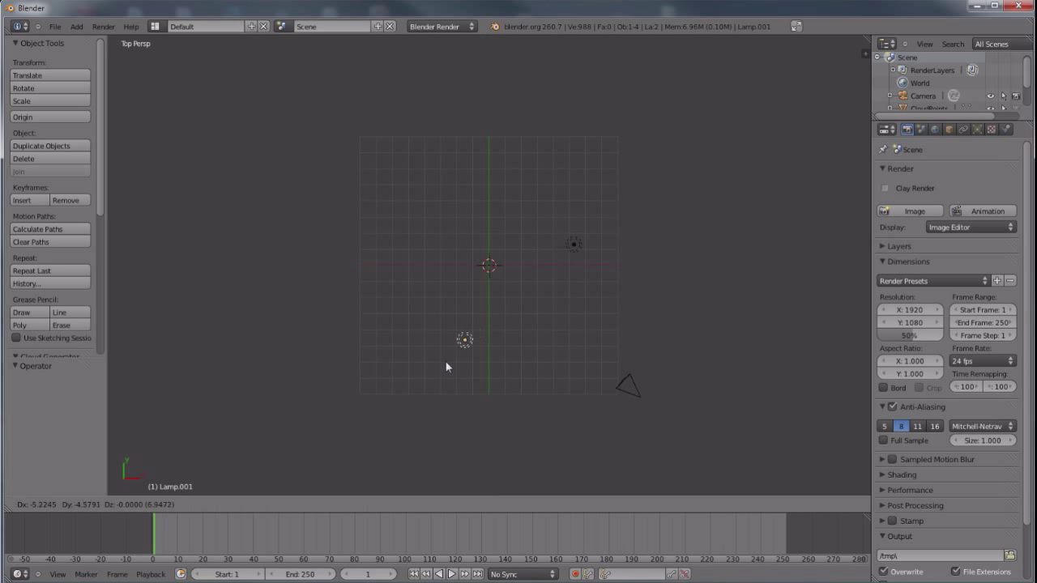
{"action": "left_click", "coordinate": [446, 362]}
{"action": "key", "text": "shift+d"}
{"action": "left_click", "coordinate": [419, 176]}
Move the original lamp by about X -5.63, Y -6.09, Z 0.98 and its first copy by about X 9.09, Y 4.01, Z -1.43
{"action": "middle_click_drag", "start_coordinate": [534, 382], "coordinate": [477, 369]}
{"action": "right_click", "coordinate": [492, 336]}
{"action": "key", "text": "g"}
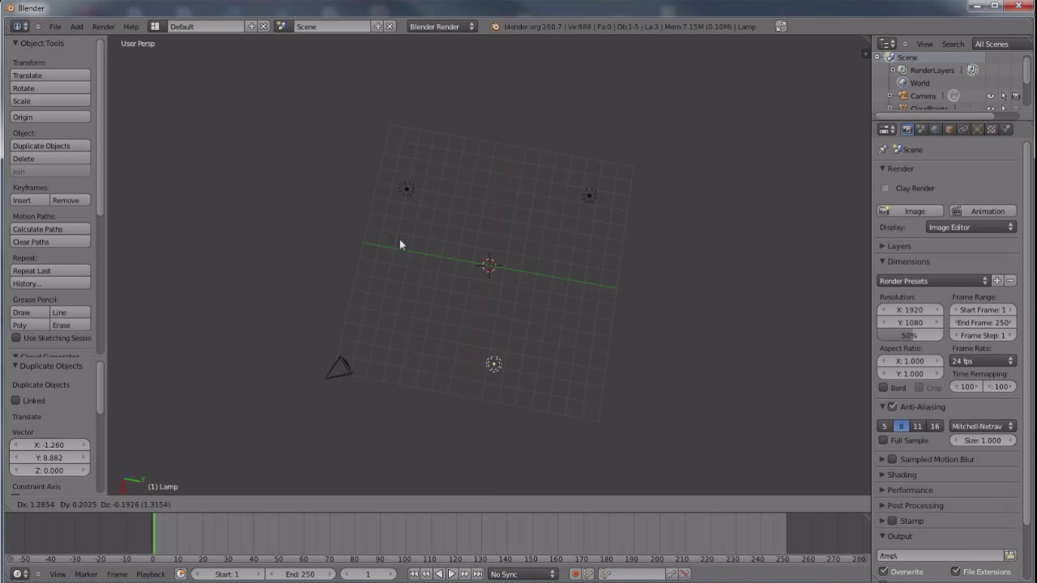
{"action": "left_click", "coordinate": [405, 192]}
{"action": "key", "text": "shift+d"}
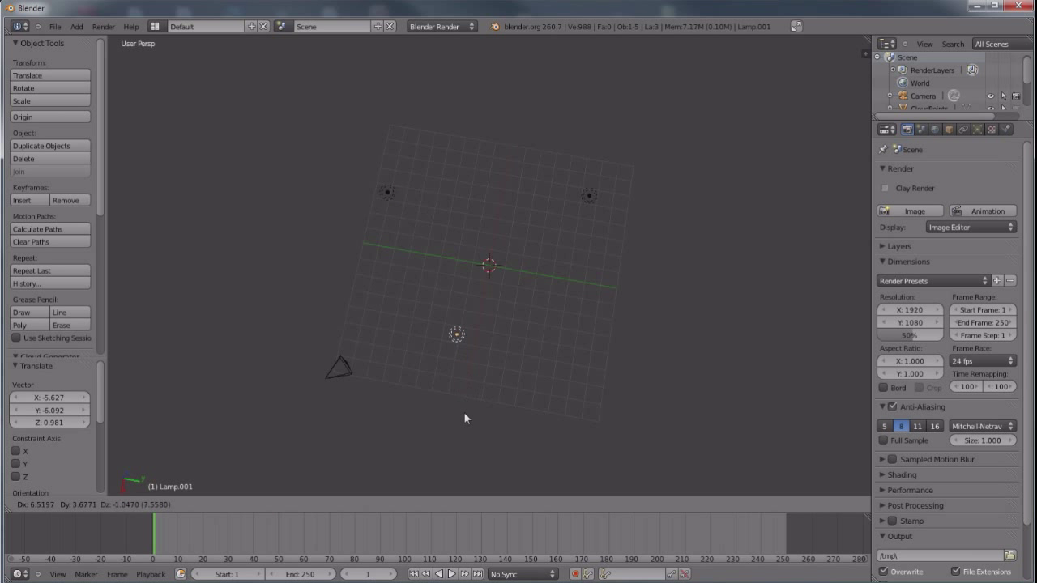
{"action": "left_click", "coordinate": [458, 469]}
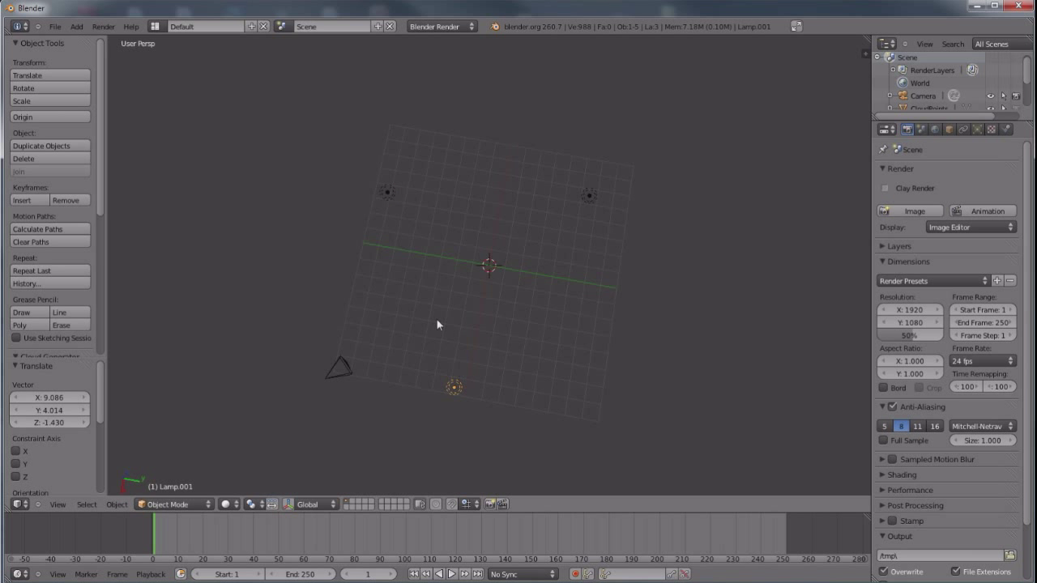
{"action": "key", "text": "Right"}
{"action": "middle_click_drag", "start_coordinate": [504, 320], "coordinate": [528, 321]}
{"action": "key", "text": "Right"}
{"action": "middle_click_drag", "start_coordinate": [411, 365], "coordinate": [559, 285]}
Import the Wavefront file green3.obj from the tutorial folder
{"action": "left_click", "coordinate": [55, 26]}
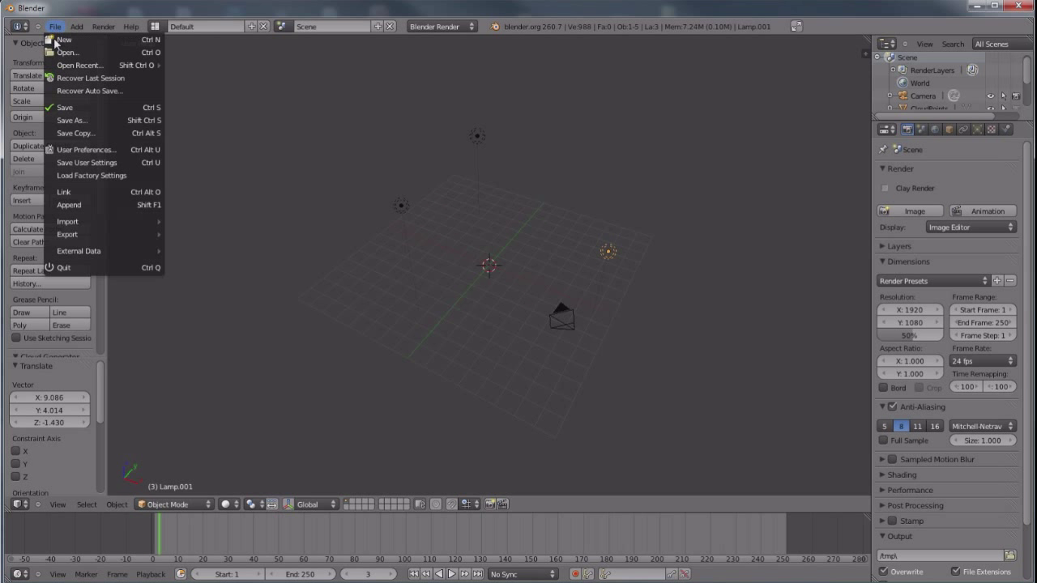
{"action": "mouse_move", "coordinate": [70, 226]}
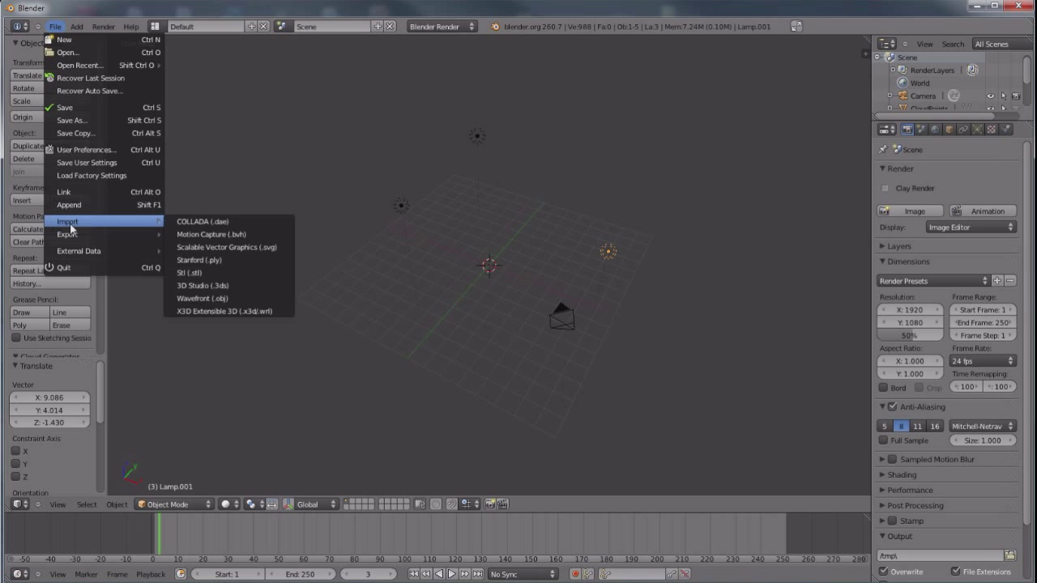
{"action": "left_click", "coordinate": [197, 299]}
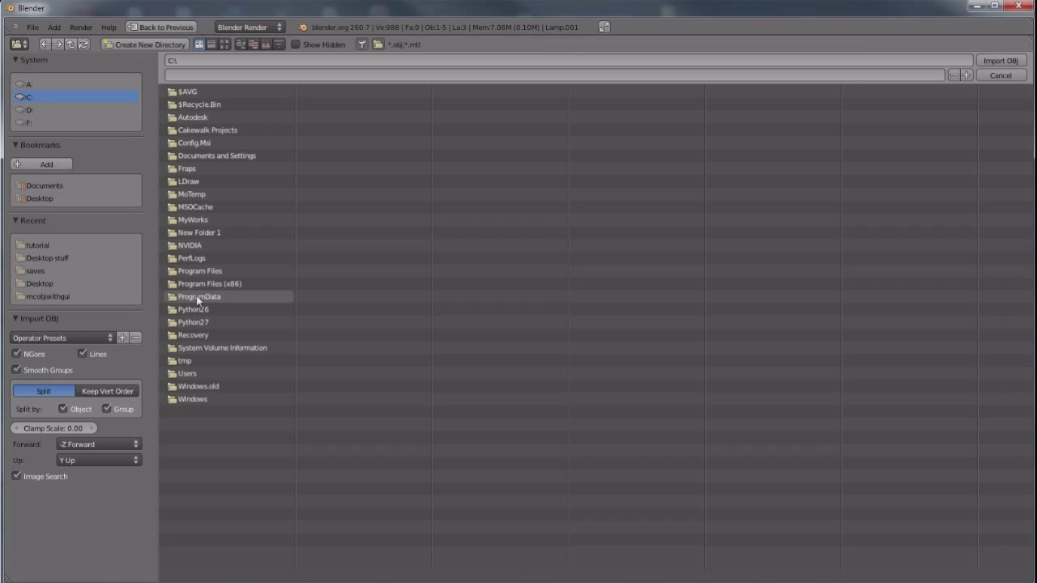
{"action": "left_click", "coordinate": [39, 244]}
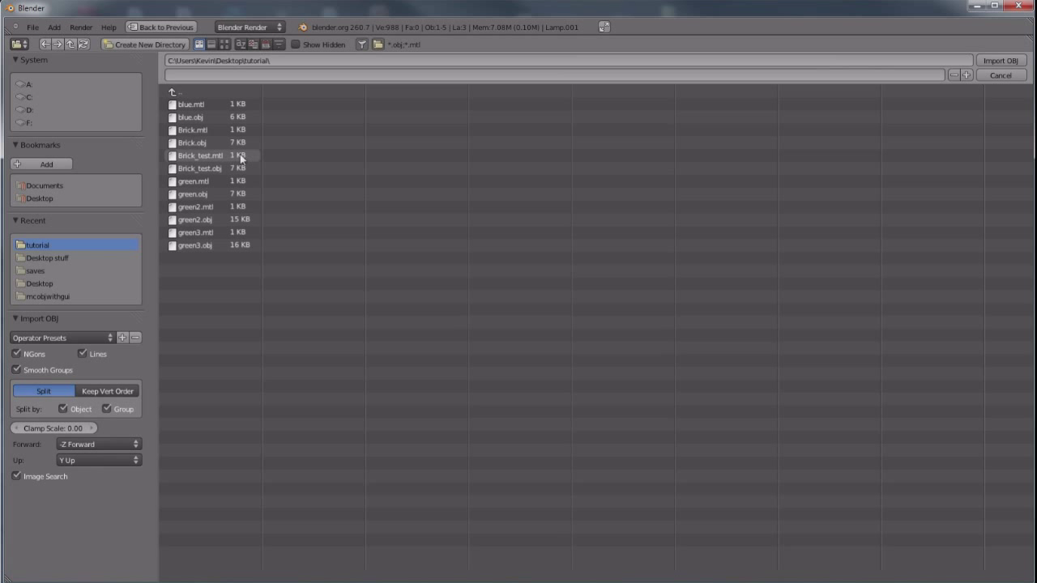
{"action": "left_click", "coordinate": [196, 234]}
{"action": "left_click", "coordinate": [197, 247]}
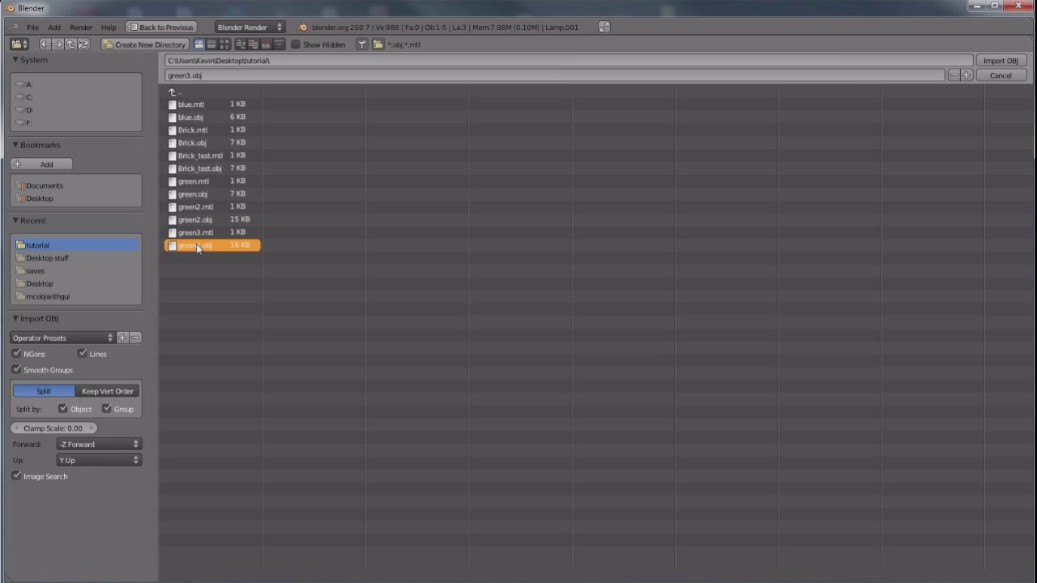
{"action": "left_click", "coordinate": [999, 64]}
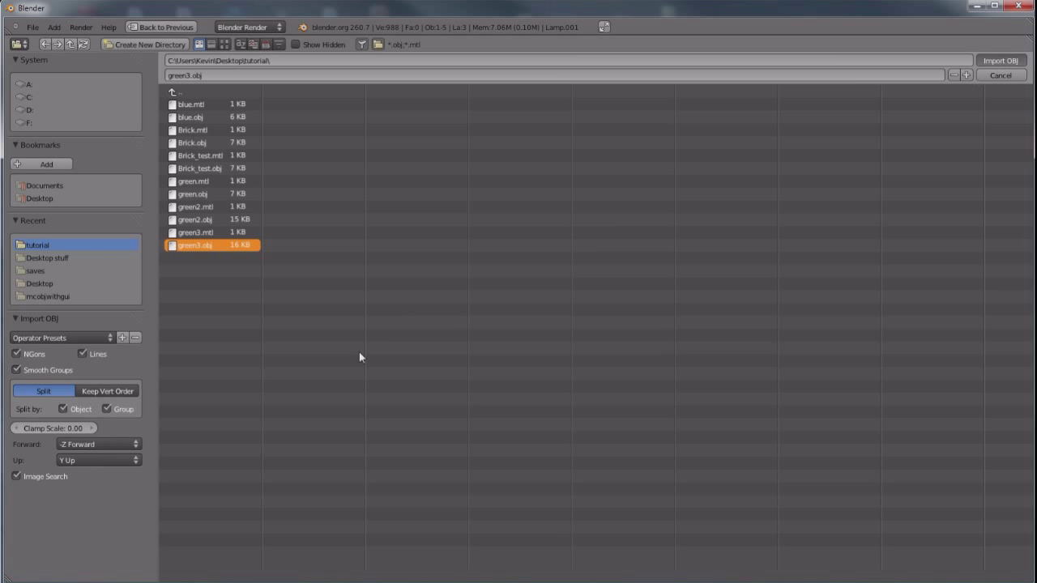
Rotate the whole mesh of the imported brick 90° in Edit Mode from the right orthographic view, so the studs point upward
{"action": "middle_click_drag", "start_coordinate": [358, 351], "coordinate": [438, 322]}
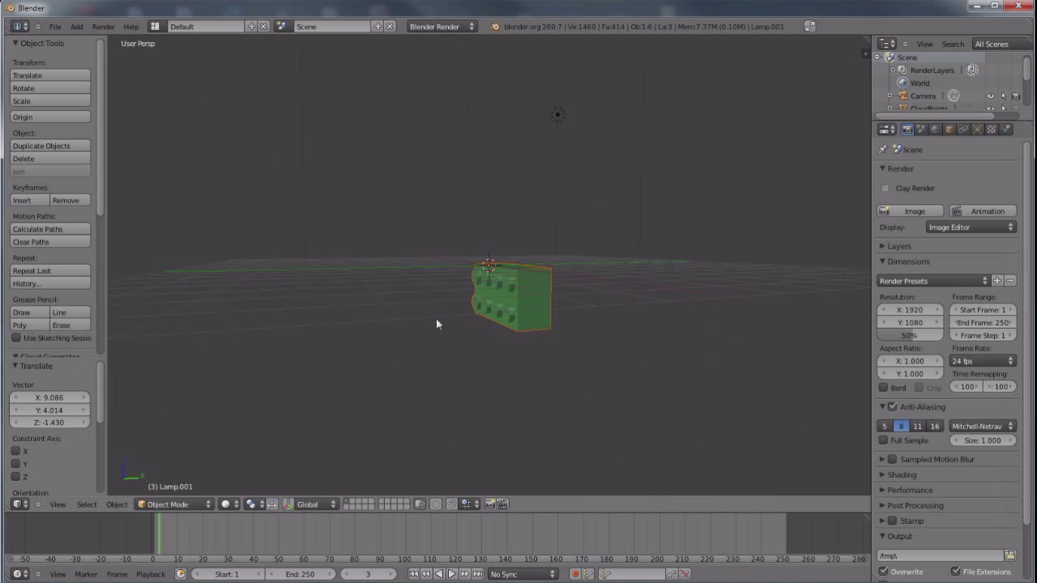
{"action": "middle_click_drag", "start_coordinate": [500, 357], "coordinate": [442, 384]}
{"action": "right_click", "coordinate": [502, 322]}
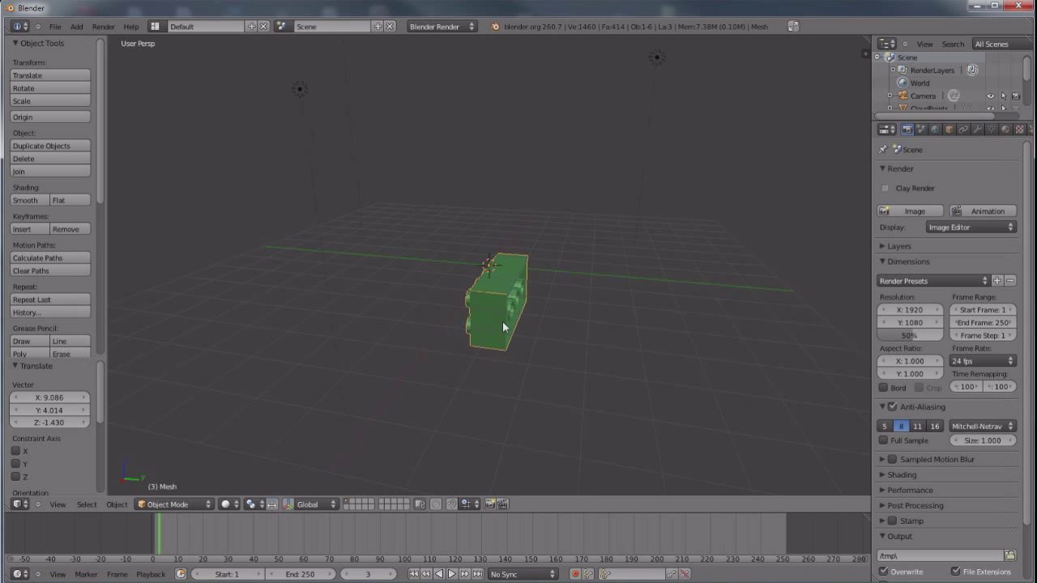
{"action": "key", "text": "Tab"}
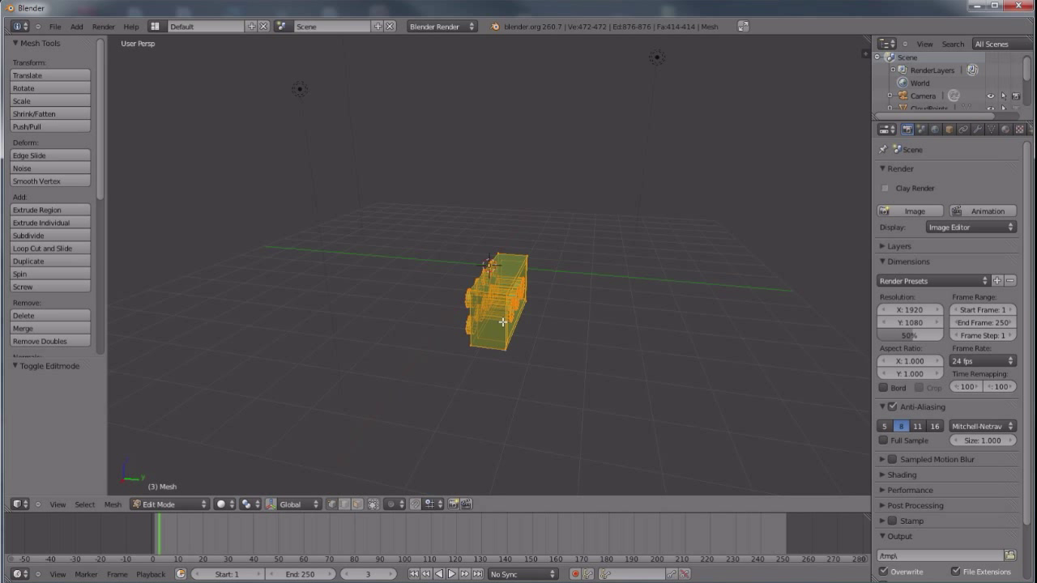
{"action": "key", "text": "KP_3"}
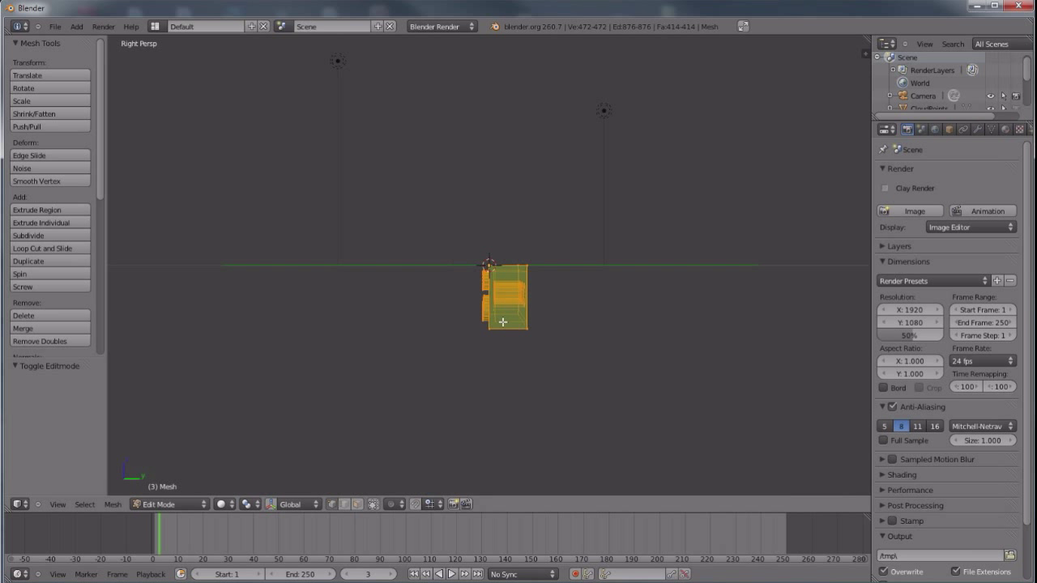
{"action": "key", "text": "KP_5"}
{"action": "scroll", "coordinate": [503, 321], "scroll_direction": "up", "scroll_amount": 4}
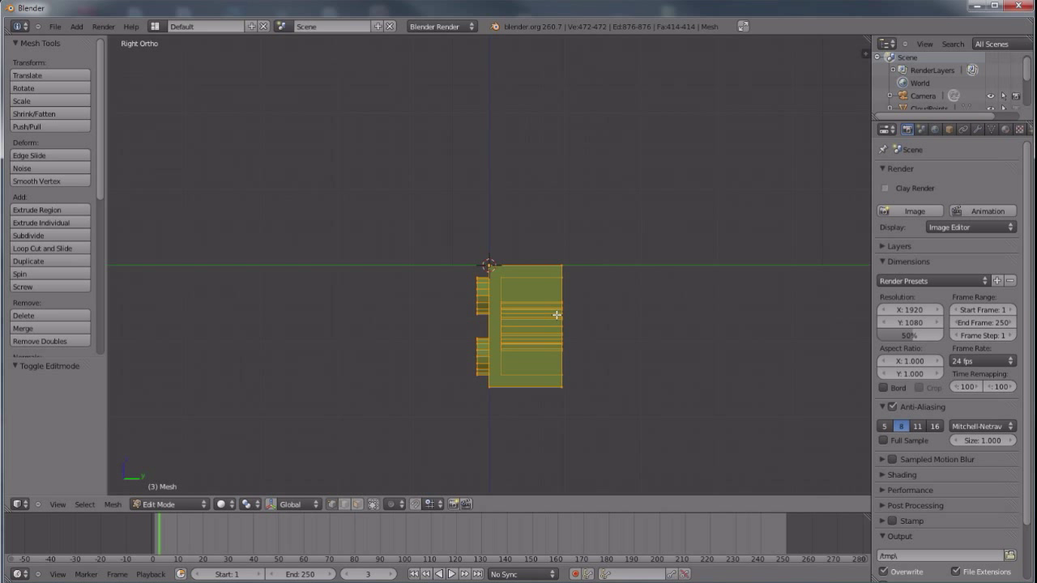
{"action": "key", "text": "r"}
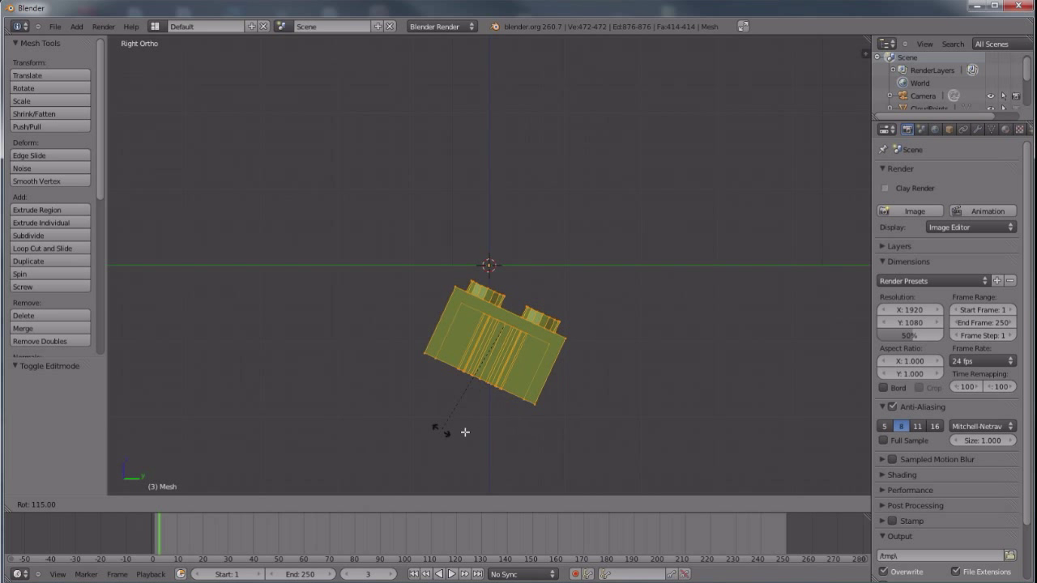
{"action": "left_click", "coordinate": [502, 428]}
Center the brick's mesh on the origin from the side and top views, and return to Object Mode
{"action": "key", "text": "g"}
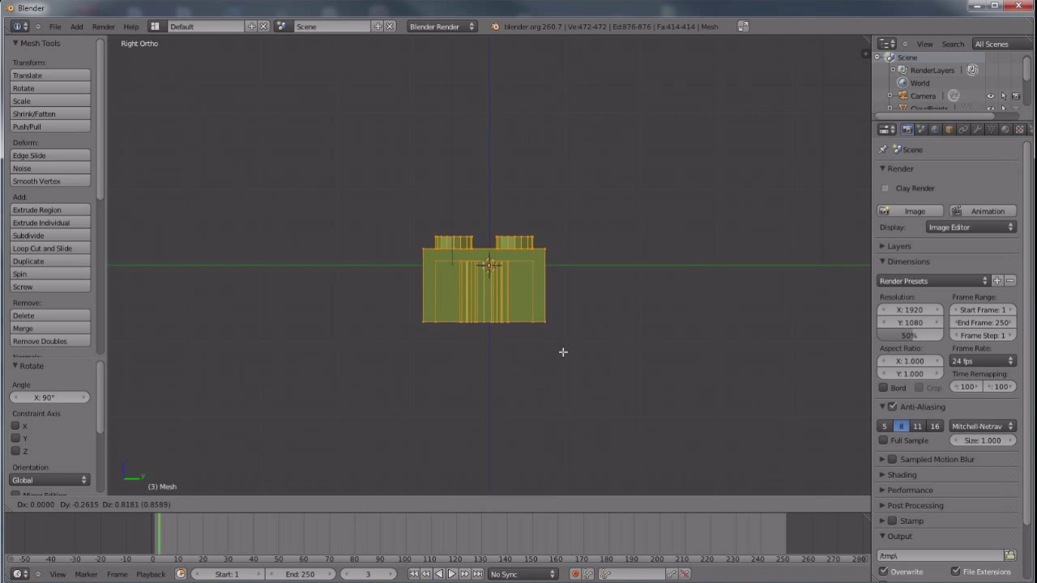
{"action": "left_click", "coordinate": [563, 339]}
{"action": "middle_click_drag", "start_coordinate": [567, 366], "coordinate": [560, 384]}
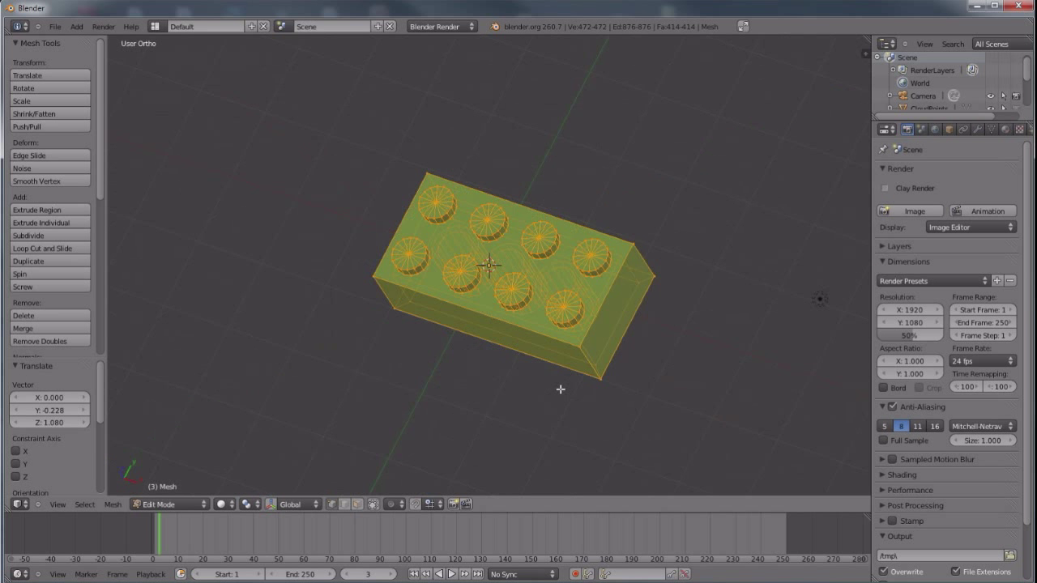
{"action": "key", "text": "KP_7"}
{"action": "key", "text": "g"}
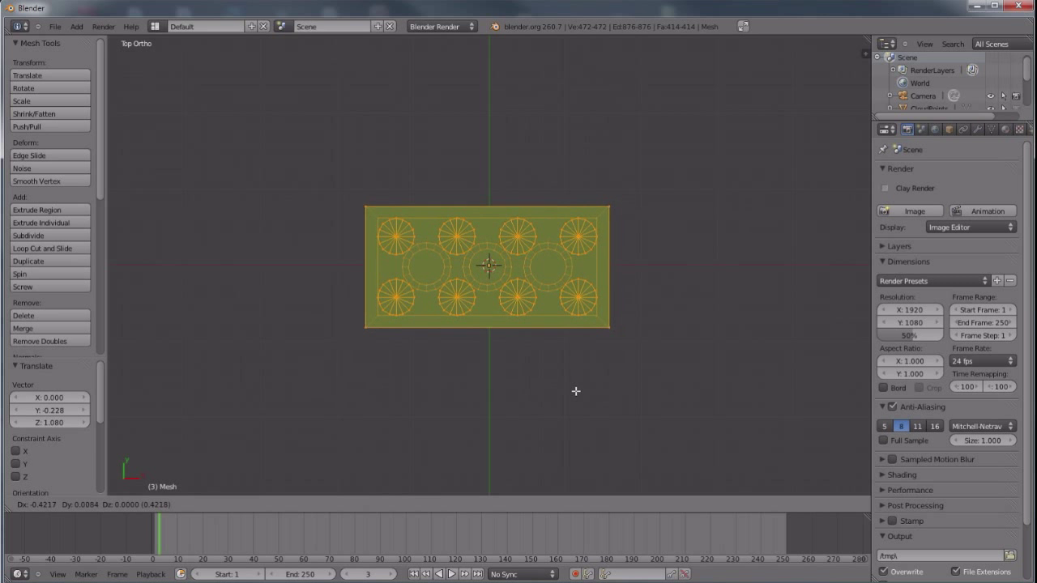
{"action": "left_click", "coordinate": [565, 394]}
{"action": "middle_click_drag", "start_coordinate": [507, 430], "coordinate": [453, 366]}
{"action": "key", "text": "Tab"}
{"action": "scroll", "coordinate": [454, 373], "scroll_direction": "down", "scroll_amount": 1}
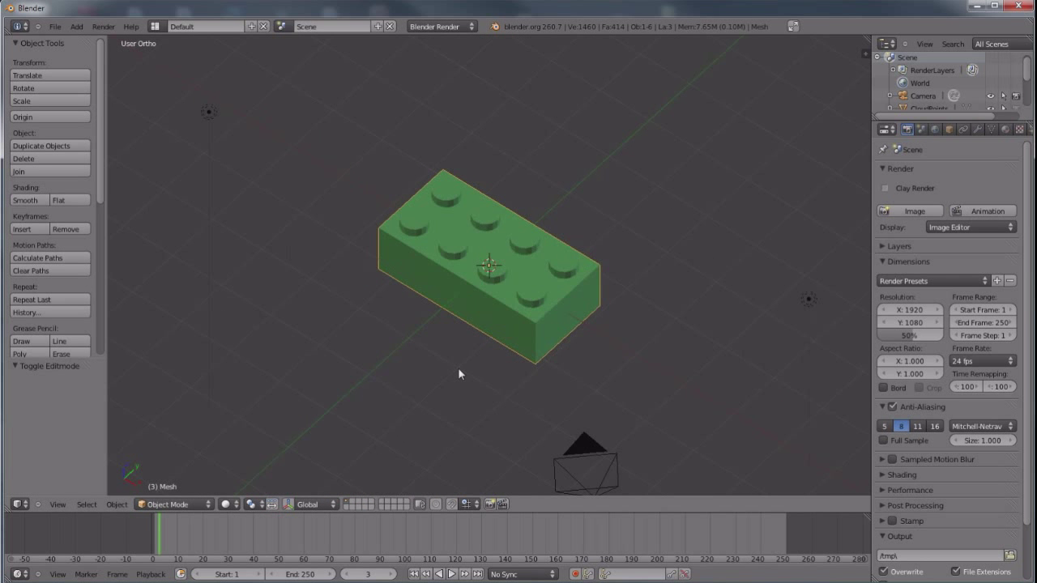
Render a test image of the brick from the camera and close the render result
{"action": "key", "text": "F12"}
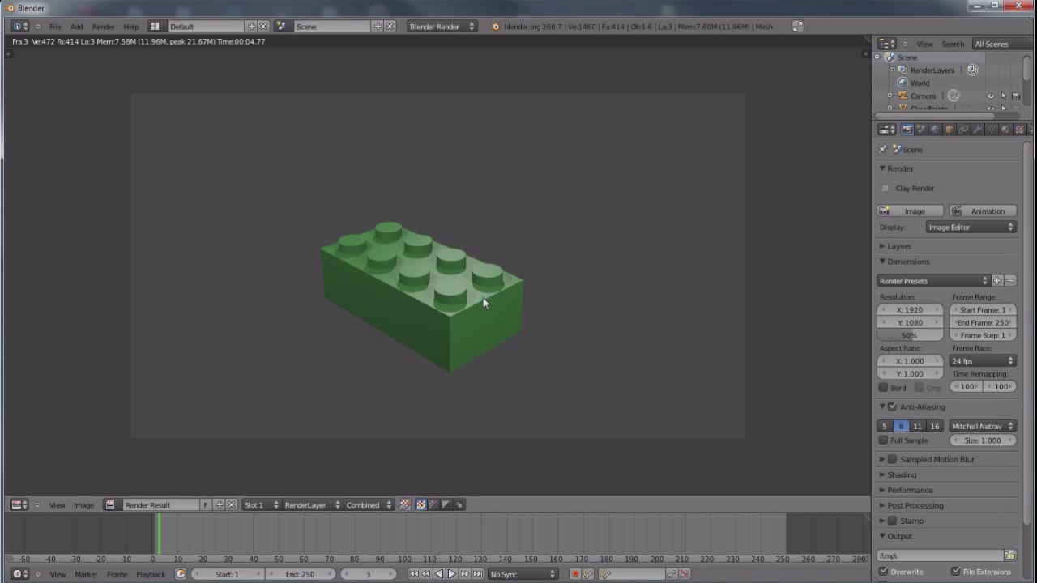
{"action": "key", "text": "Escape"}
Apply smooth shading to the brick in perspective view
{"action": "scroll", "coordinate": [543, 327], "scroll_direction": "up", "scroll_amount": 4}
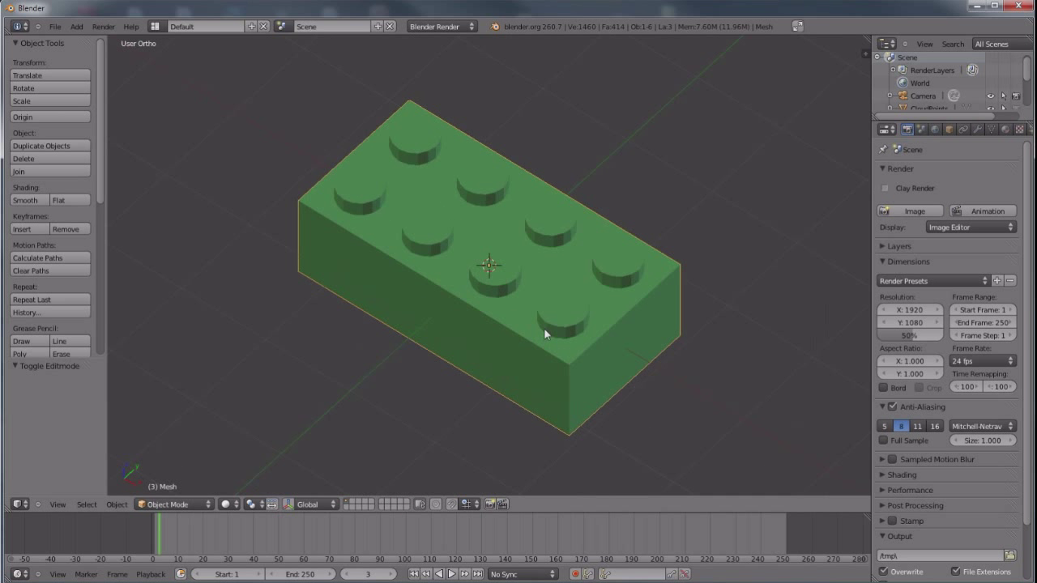
{"action": "key", "text": "KP_5"}
{"action": "middle_click_drag", "start_coordinate": [348, 352], "coordinate": [309, 389]}
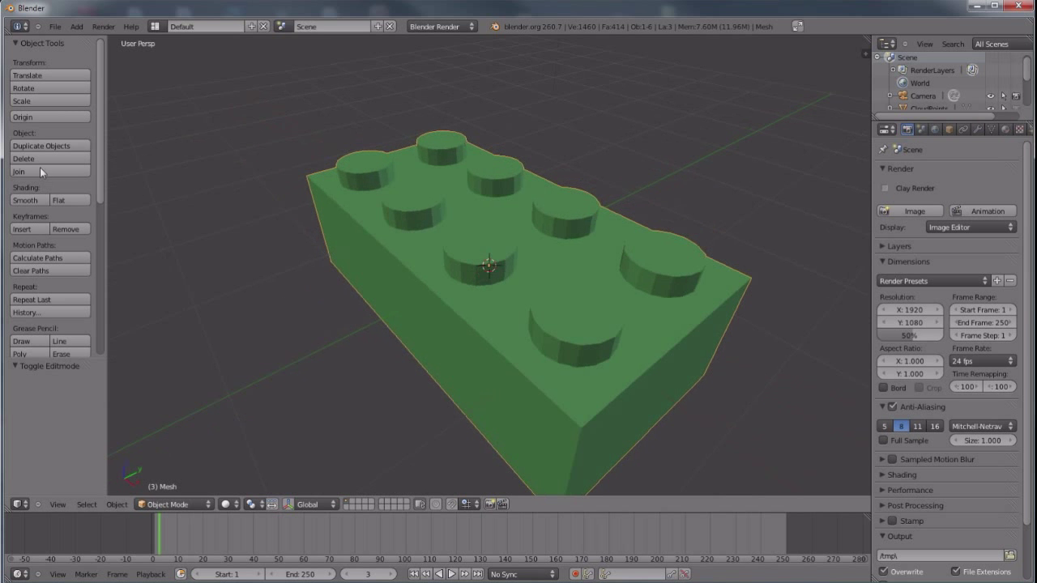
{"action": "left_click", "coordinate": [25, 200]}
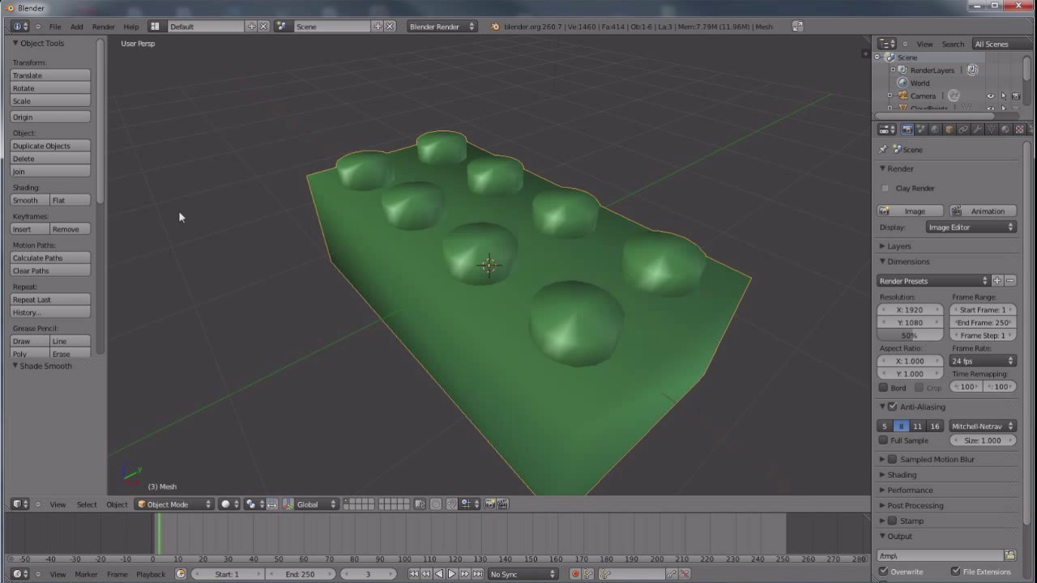
Add a Bevel modifier to the brick and set its width to 0.01
{"action": "left_click", "coordinate": [977, 130]}
{"action": "left_click", "coordinate": [937, 187]}
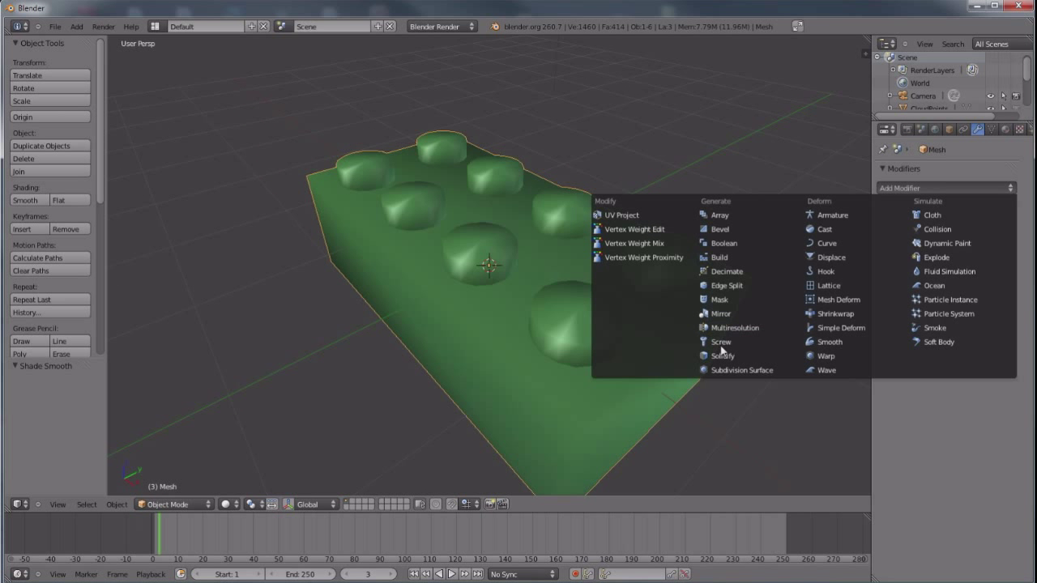
{"action": "left_click", "coordinate": [721, 230]}
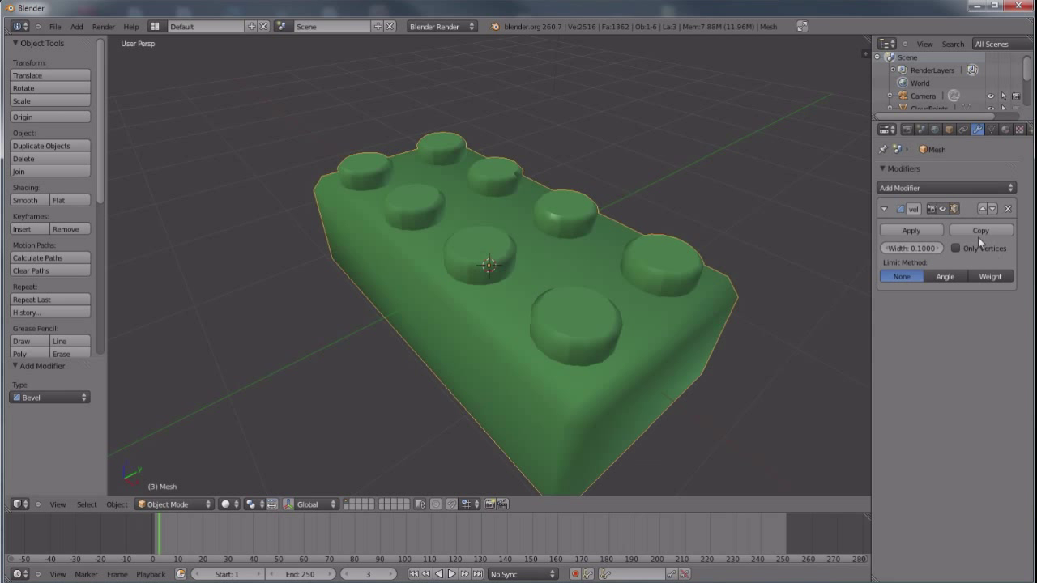
{"action": "middle_click_drag", "start_coordinate": [651, 324], "coordinate": [606, 335]}
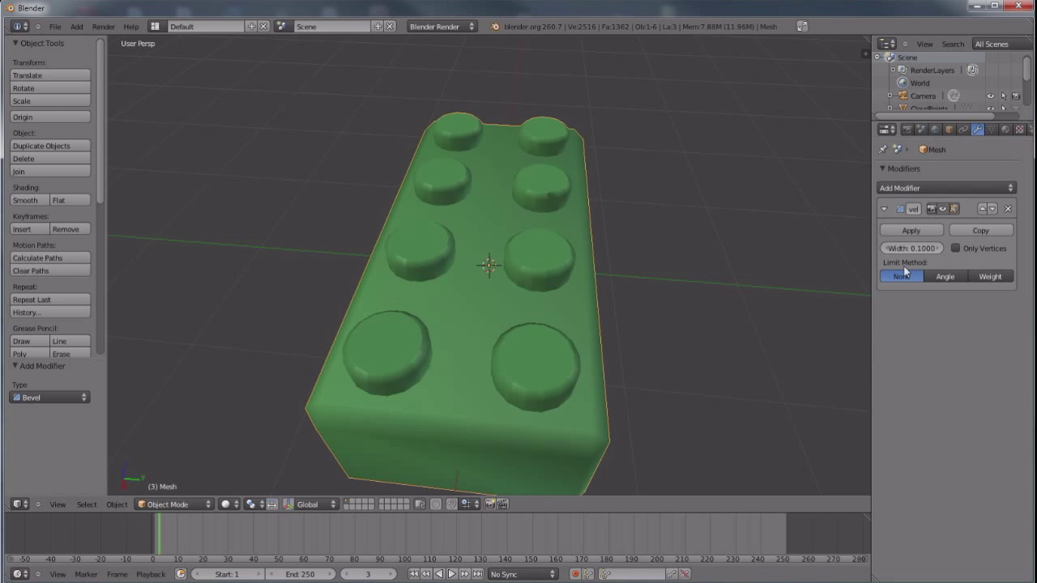
{"action": "key", "text": "BackSpace"}
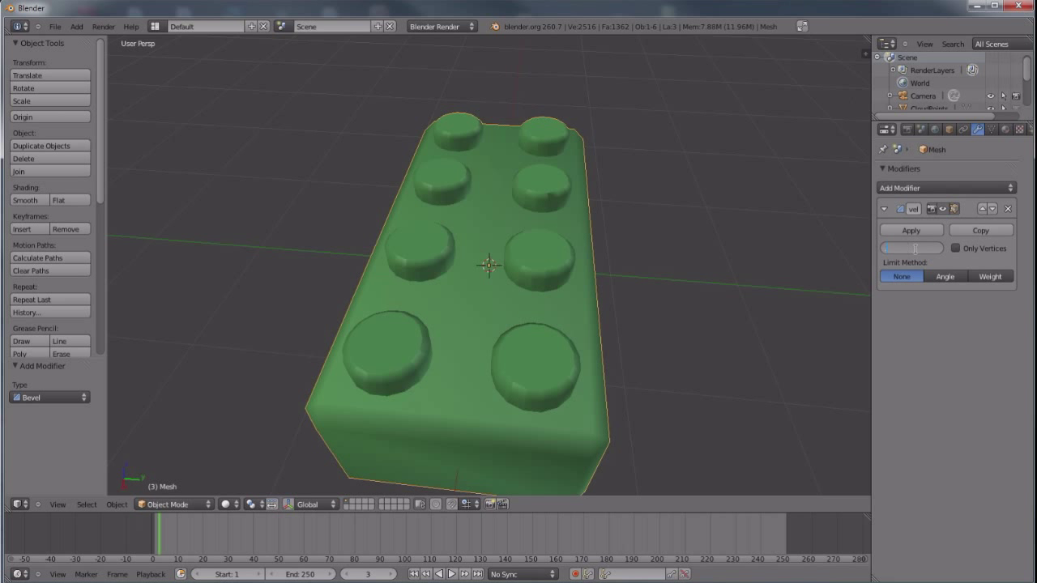
{"action": "key", "text": "Return"}
Add an Edge Split modifier to the brick below the Bevel modifier
{"action": "middle_click_drag", "start_coordinate": [476, 384], "coordinate": [616, 324]}
{"action": "left_click", "coordinate": [899, 189]}
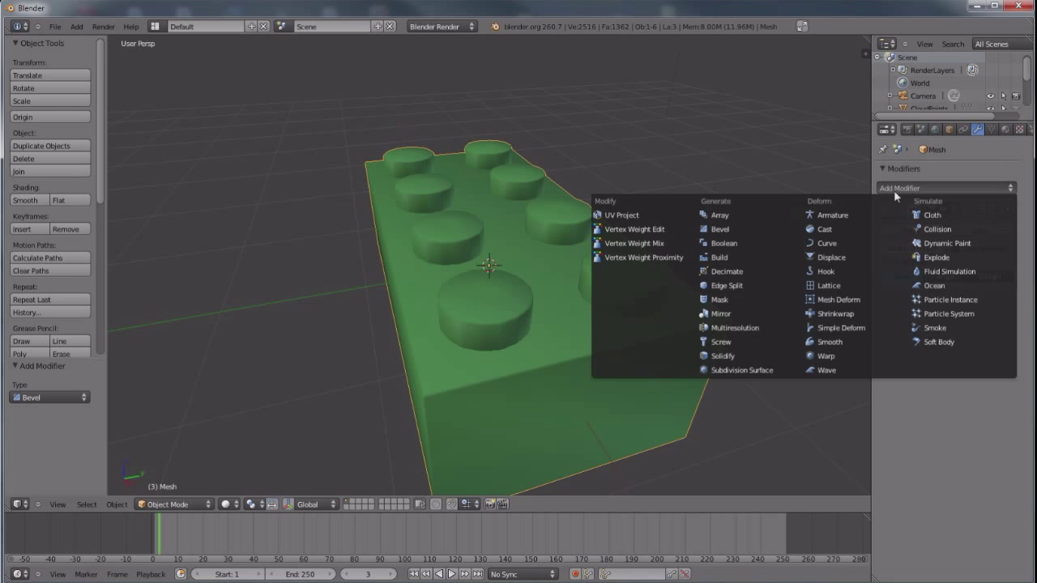
{"action": "left_click", "coordinate": [766, 284]}
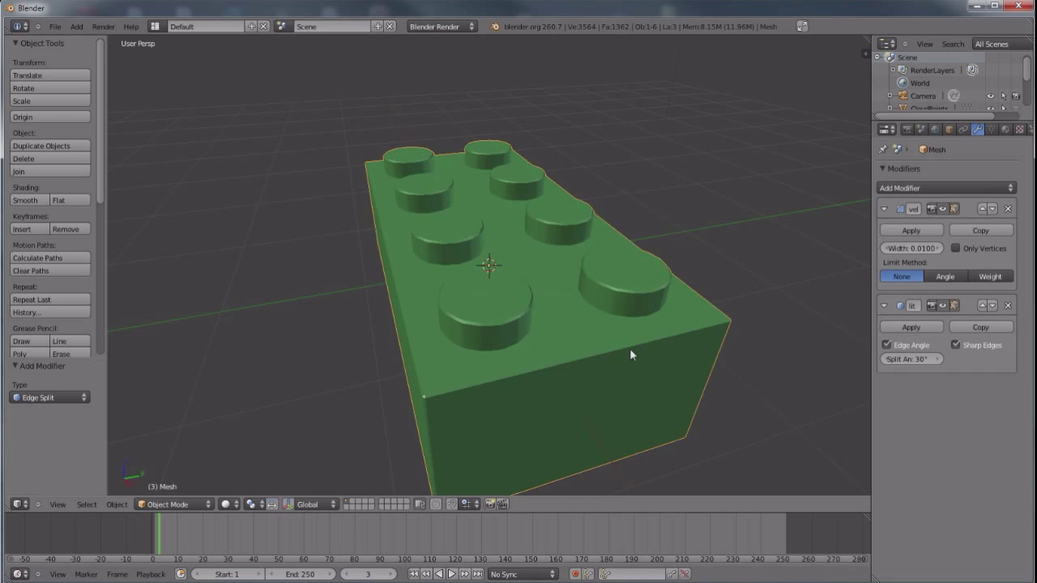
Put the brick's mesh in Edit Mode with face selection and deselect the side faces of the studs in the right view
{"action": "middle_click_drag", "start_coordinate": [503, 371], "coordinate": [559, 355]}
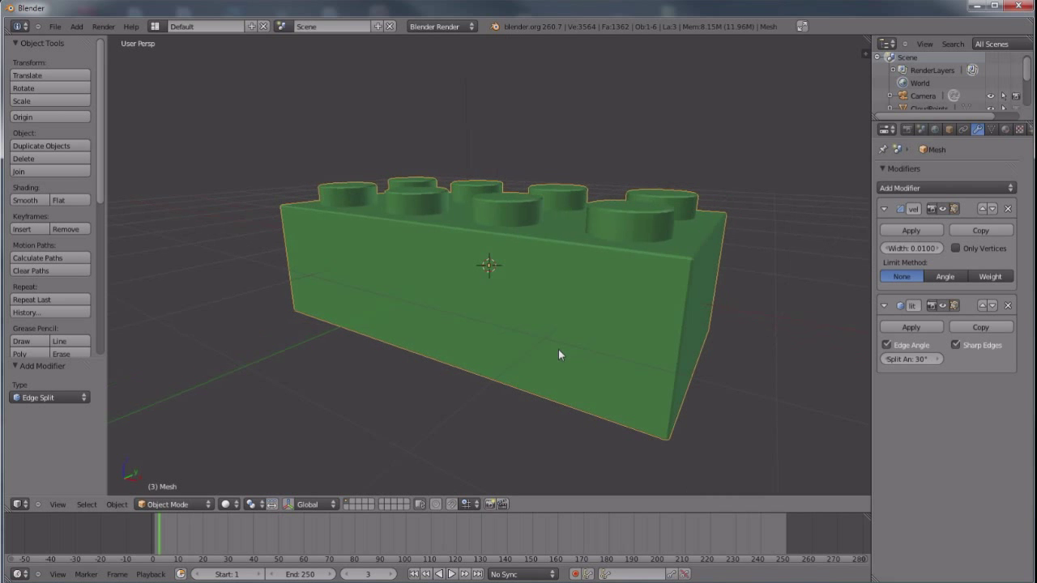
{"action": "middle_click_drag", "start_coordinate": [624, 354], "coordinate": [677, 259]}
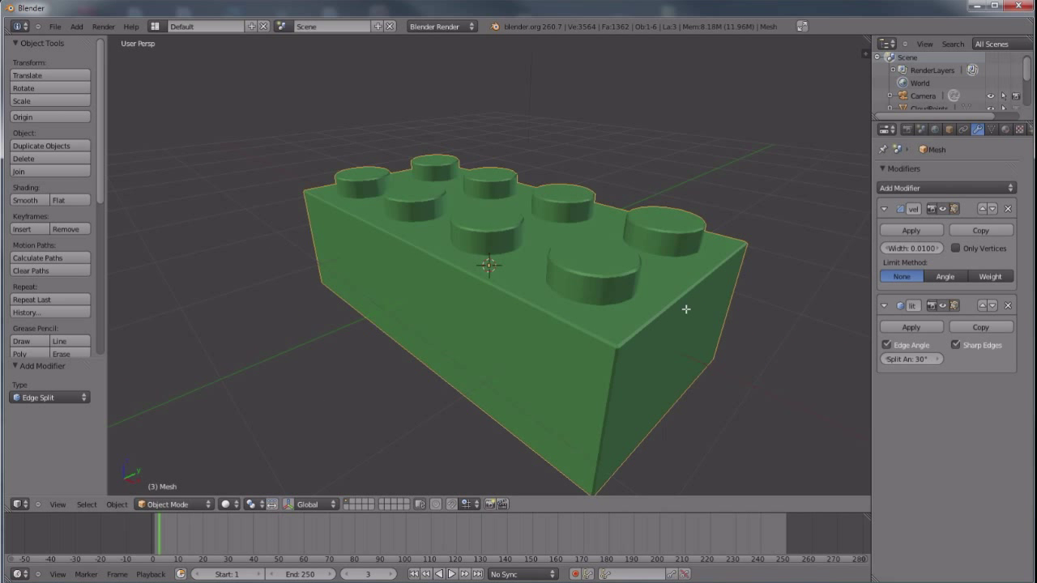
{"action": "key", "text": "Tab"}
{"action": "middle_click_drag", "start_coordinate": [657, 257], "coordinate": [597, 273]}
{"action": "key", "text": "KP_3"}
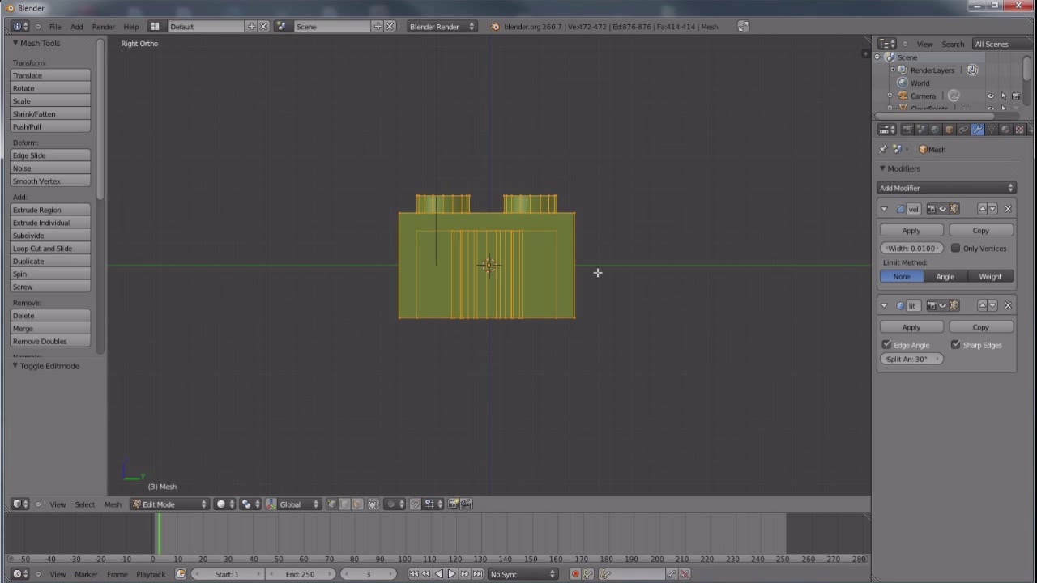
{"action": "key", "text": "ctrl+Tab"}
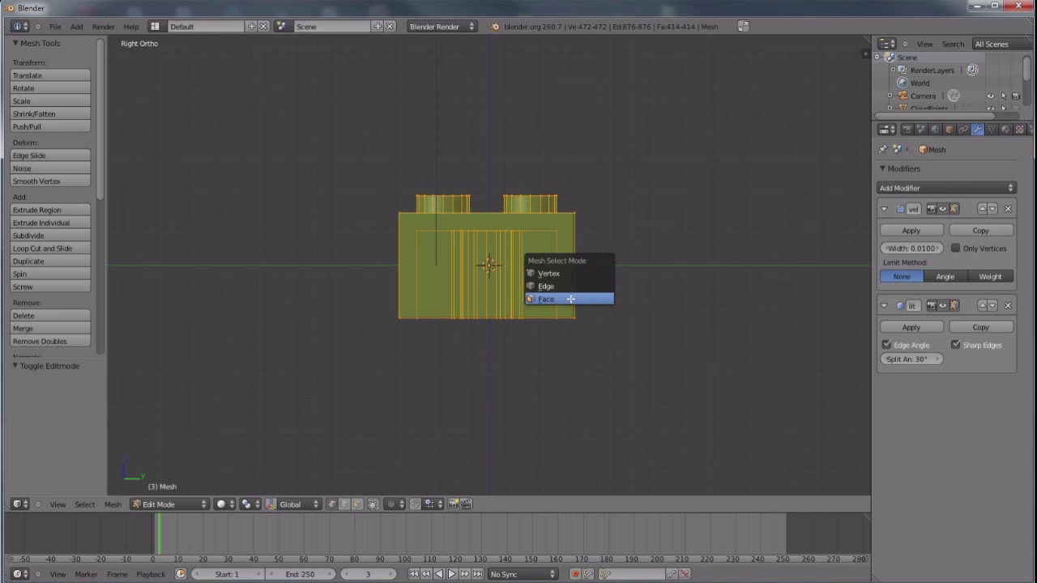
{"action": "left_click", "coordinate": [571, 299]}
{"action": "scroll", "coordinate": [643, 218], "scroll_direction": "up", "scroll_amount": 1}
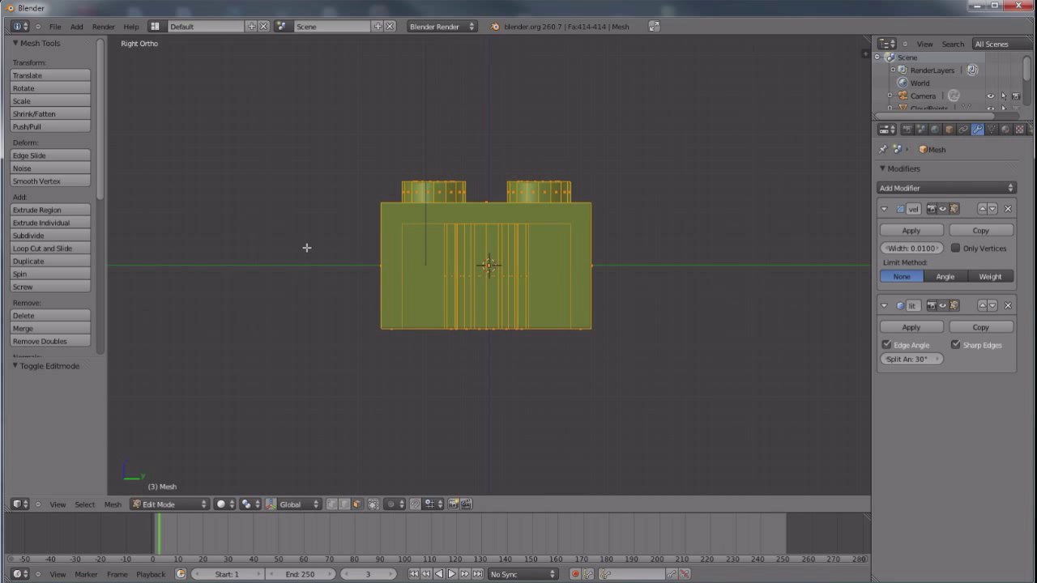
{"action": "key", "text": "b"}
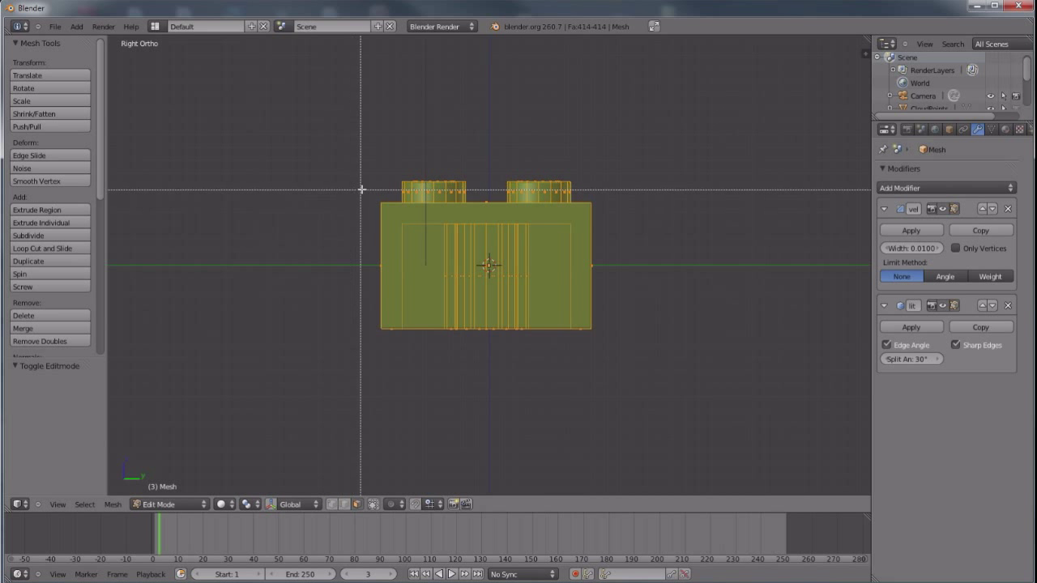
{"action": "left_click_drag", "start_coordinate": [364, 187], "coordinate": [490, 194]}
{"action": "middle_click_drag", "start_coordinate": [490, 194], "coordinate": [644, 199]}
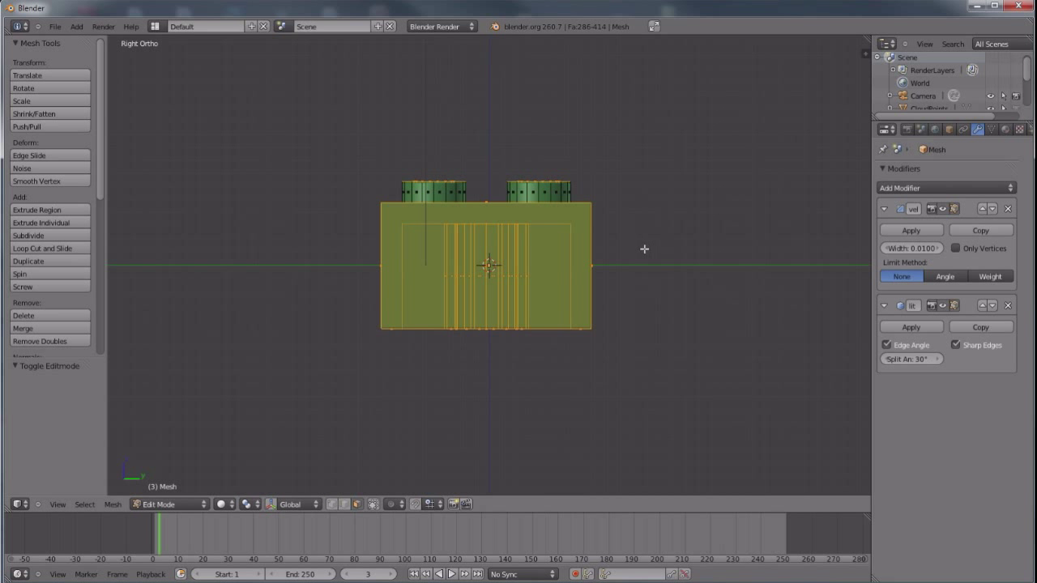
Set the mean bevel weight of the selected faces to 1 and return to Object Mode
{"action": "key", "text": "n"}
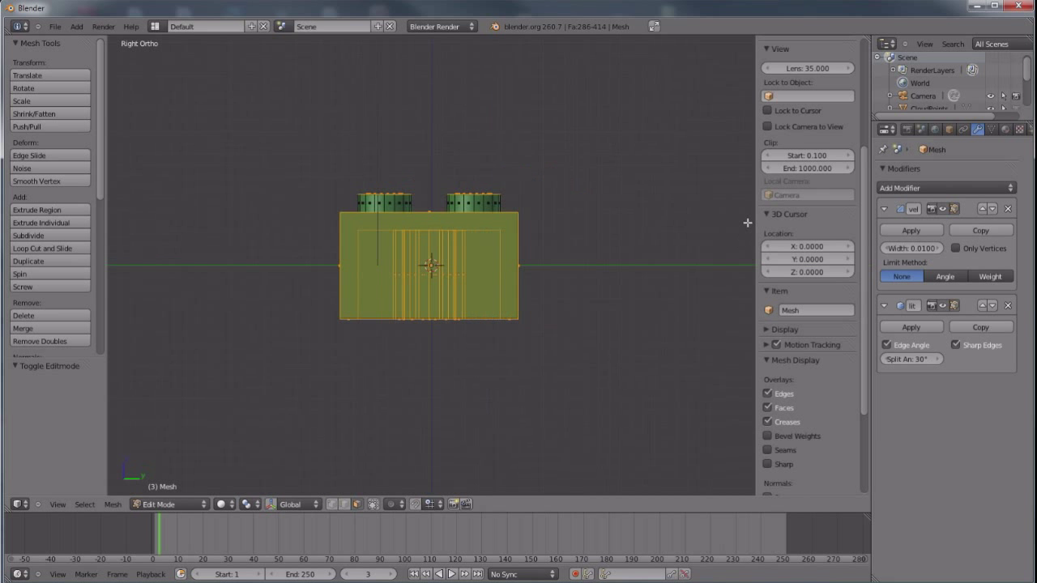
{"action": "scroll", "coordinate": [848, 126], "scroll_direction": "up", "scroll_amount": 5}
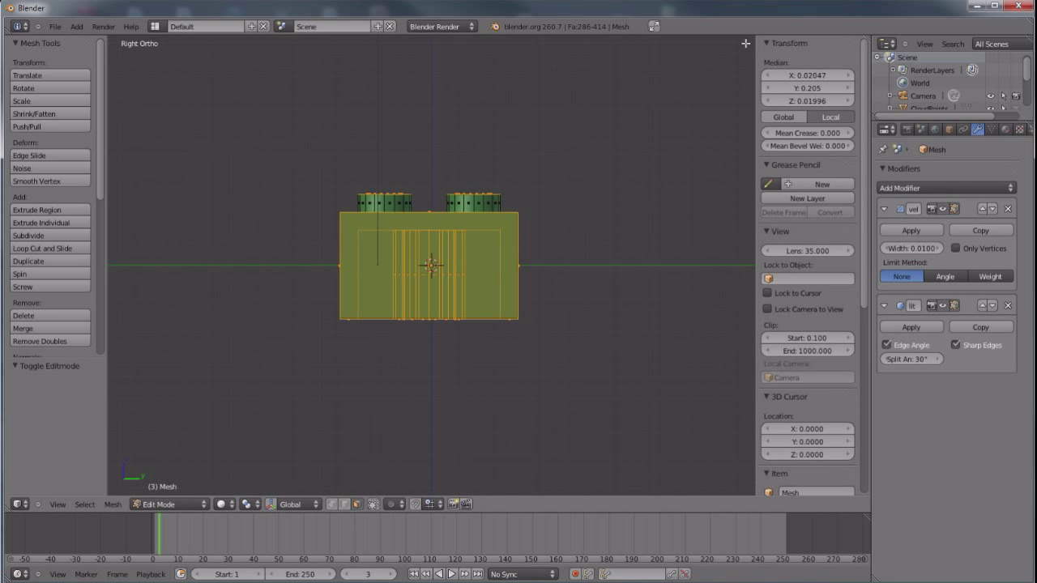
{"action": "left_click_drag", "start_coordinate": [755, 46], "coordinate": [872, 46]}
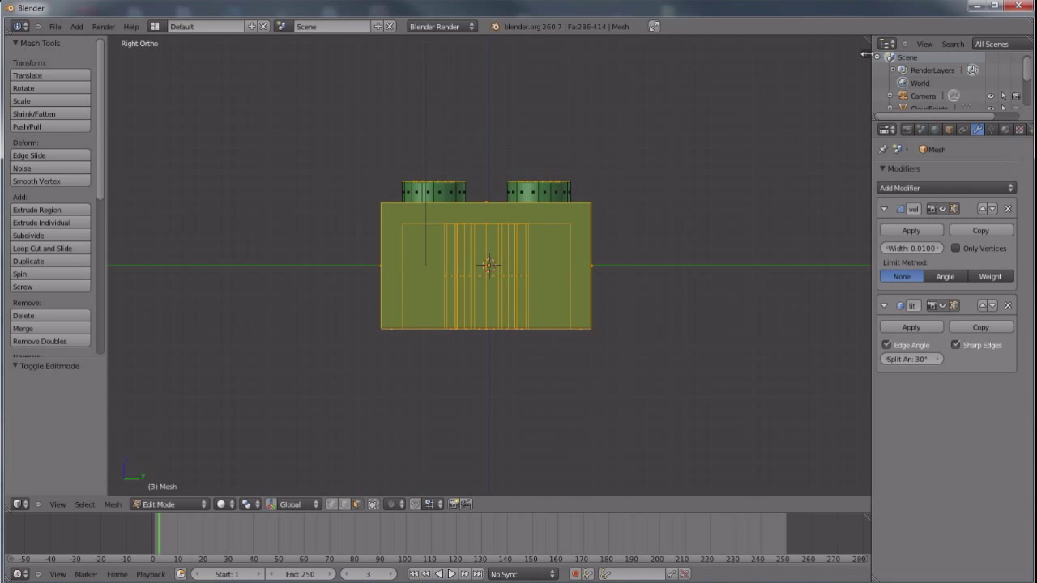
{"action": "left_click", "coordinate": [866, 51]}
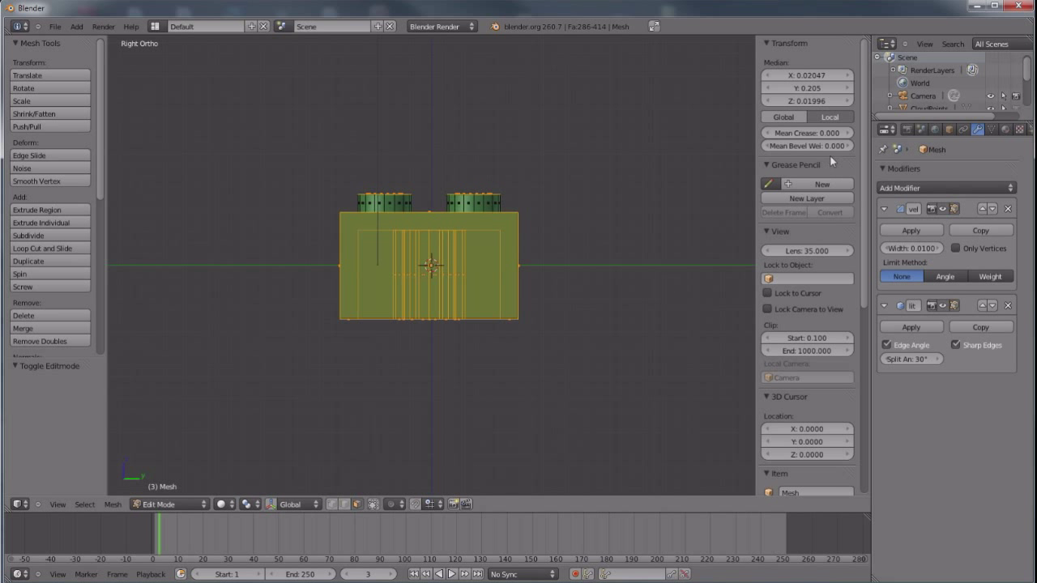
{"action": "left_click", "coordinate": [808, 148]}
{"action": "type", "text": "1"}
{"action": "key", "text": "Return"}
{"action": "scroll", "coordinate": [549, 210], "scroll_direction": "down", "scroll_amount": 2}
{"action": "key", "text": "Tab"}
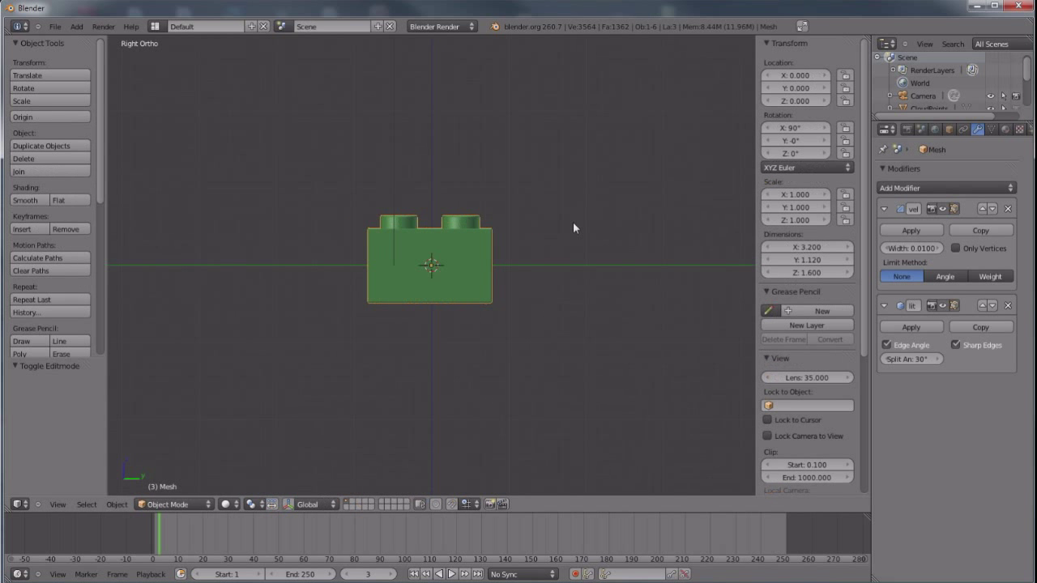
Set the Bevel modifier's limit method to Weight
{"action": "scroll", "coordinate": [572, 221], "scroll_direction": "up", "scroll_amount": 5}
{"action": "middle_click_drag", "start_coordinate": [574, 225], "coordinate": [527, 254]}
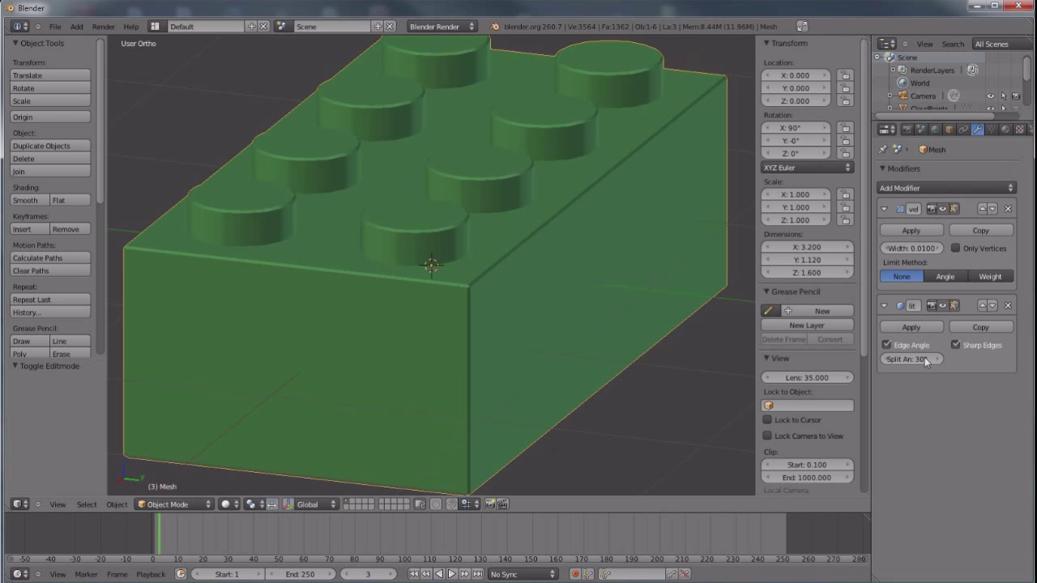
{"action": "left_click", "coordinate": [986, 279]}
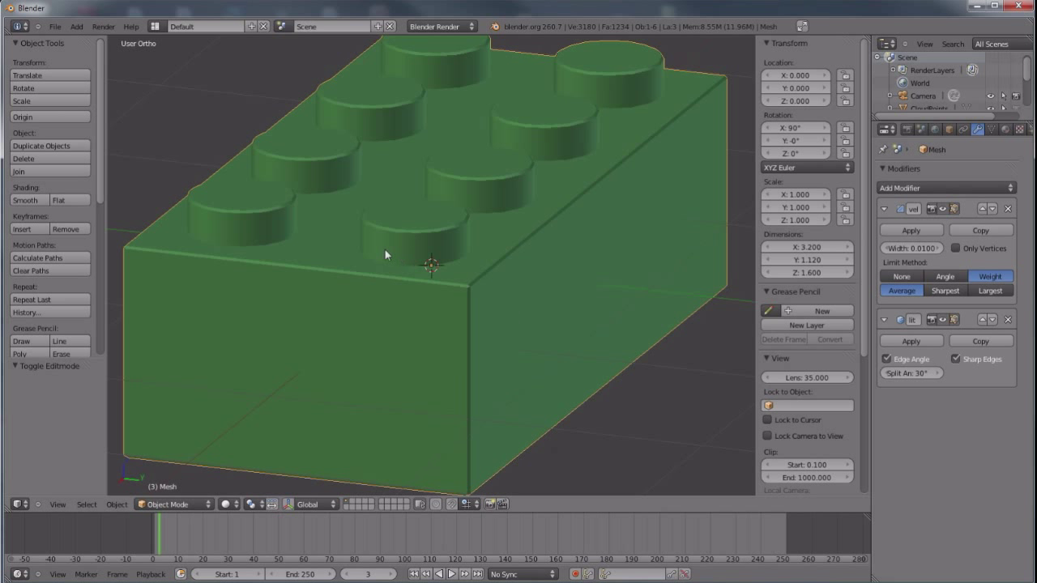
Switch back to a perspective view, render a test image of the weight-limited bevel and close the result
{"action": "scroll", "coordinate": [335, 343], "scroll_direction": "down", "scroll_amount": 3}
{"action": "mouse_move", "coordinate": [336, 343]}
{"action": "middle_mouse_down"}
{"action": "mouse_move", "coordinate": [414, 350]}
{"action": "mouse_move", "coordinate": [320, 351]}
{"action": "mouse_move", "coordinate": [346, 350]}
{"action": "middle_mouse_up"}
{"action": "key", "text": "KP_5"}
{"action": "scroll", "coordinate": [346, 350], "scroll_direction": "down", "scroll_amount": 5}
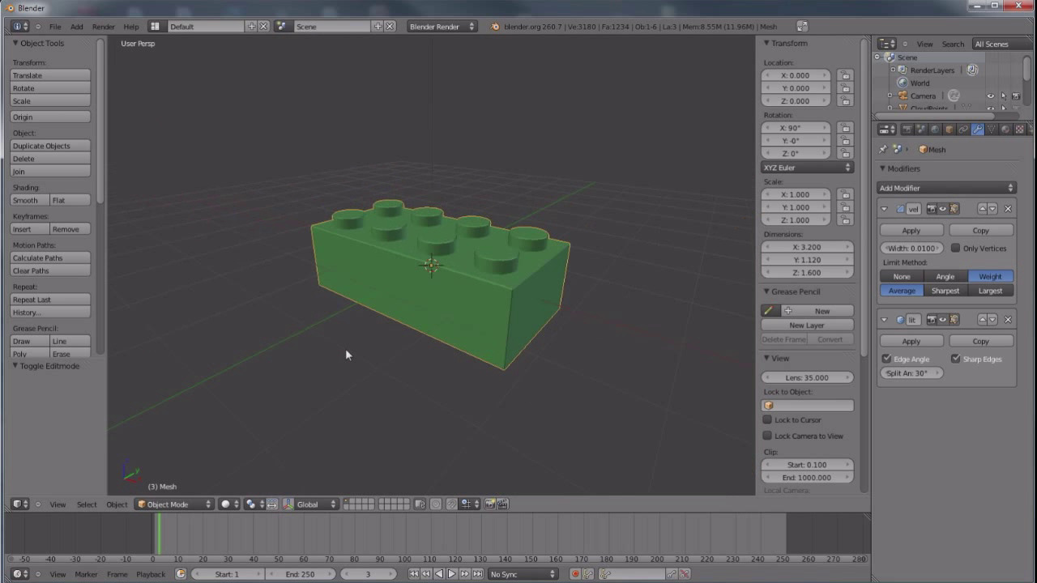
{"action": "key", "text": "F12"}
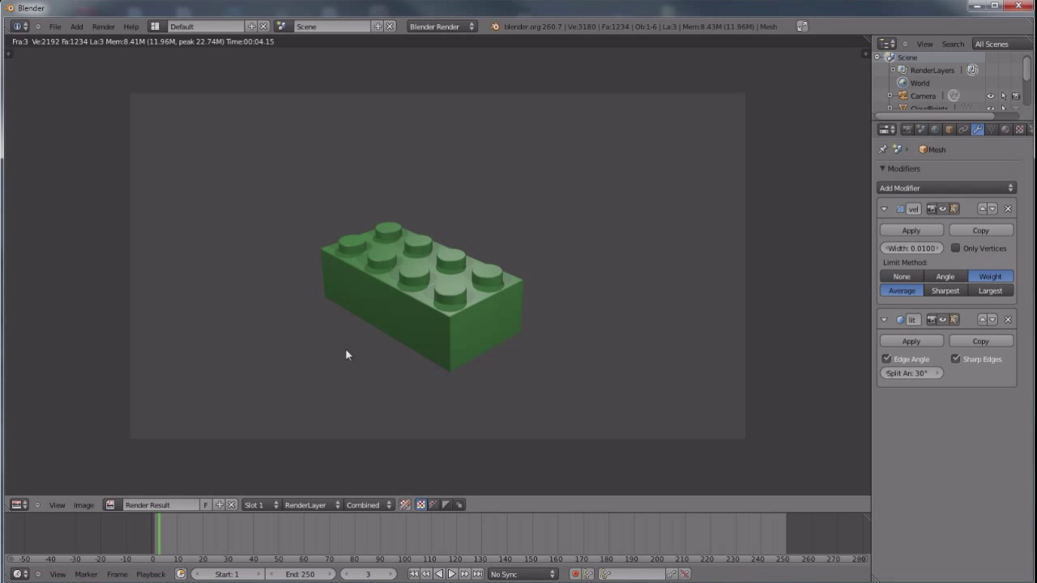
{"action": "key", "text": "Escape"}
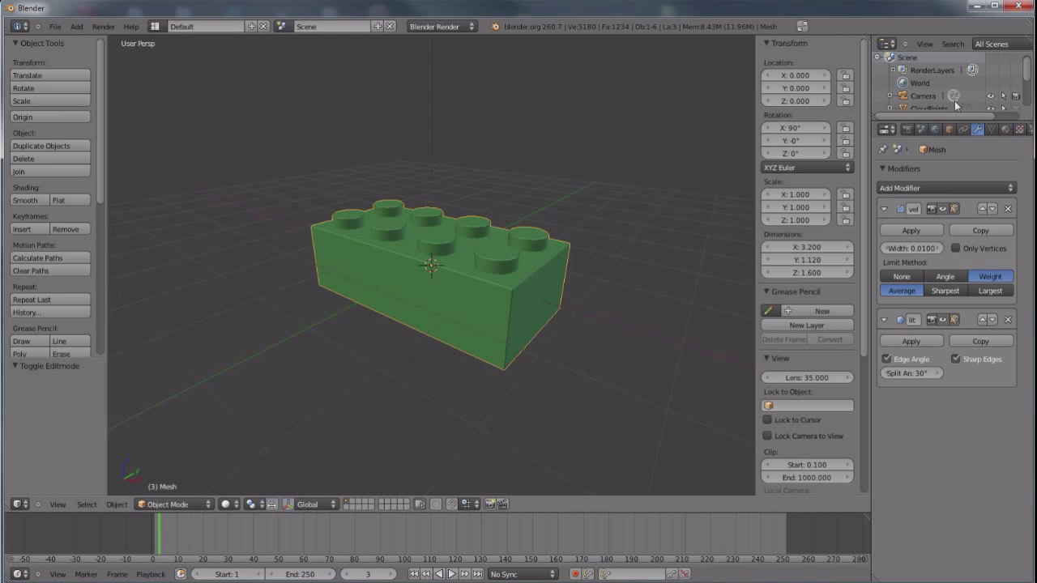
Set the Green material's diffuse colour to a saturated green of about R 0.015, G 0.4, B 0
{"action": "left_click", "coordinate": [1006, 130]}
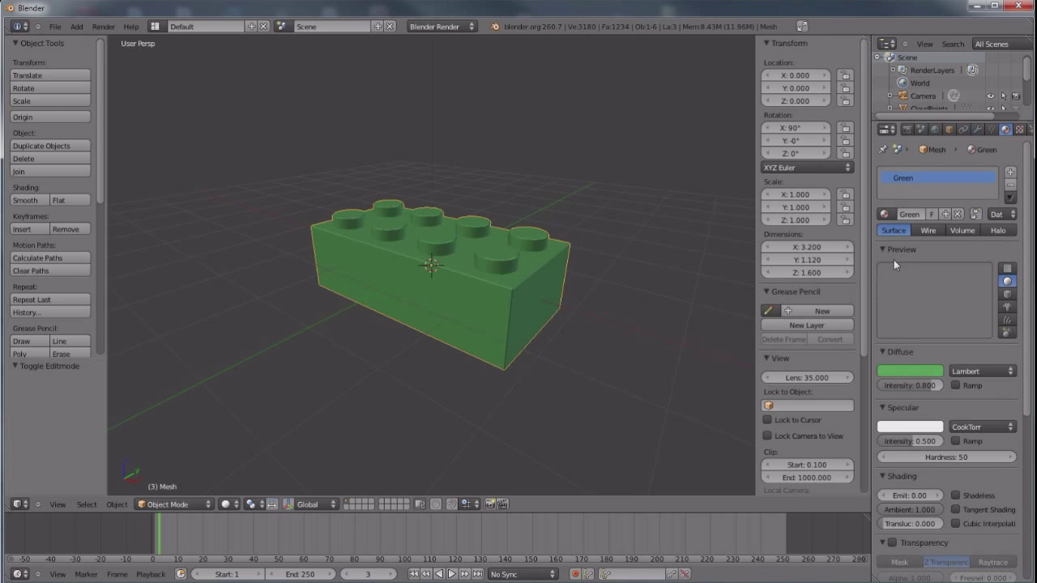
{"action": "left_click", "coordinate": [902, 373]}
{"action": "left_click_drag", "start_coordinate": [842, 227], "coordinate": [828, 225]}
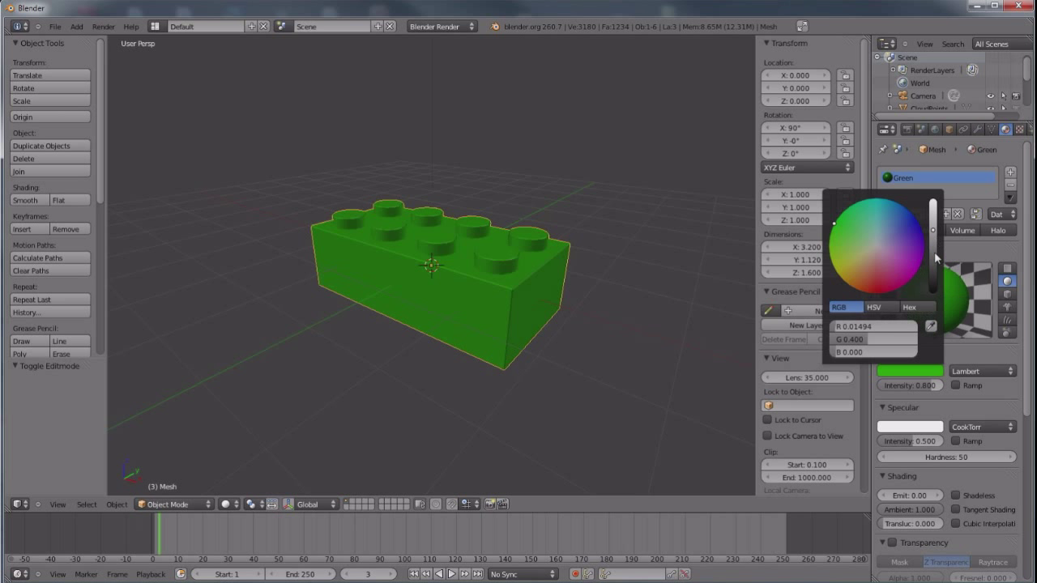
Set the Green material's specular intensity to 1.0 and its hardness to 120
{"action": "left_click_drag", "start_coordinate": [907, 439], "coordinate": [963, 450]}
{"action": "left_click", "coordinate": [943, 457]}
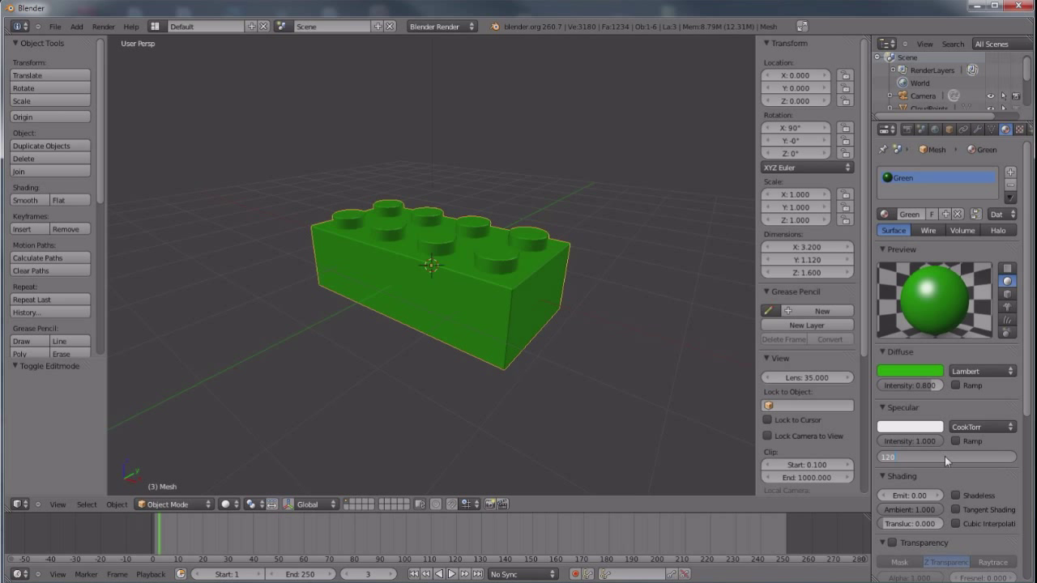
{"action": "key", "text": "Return"}
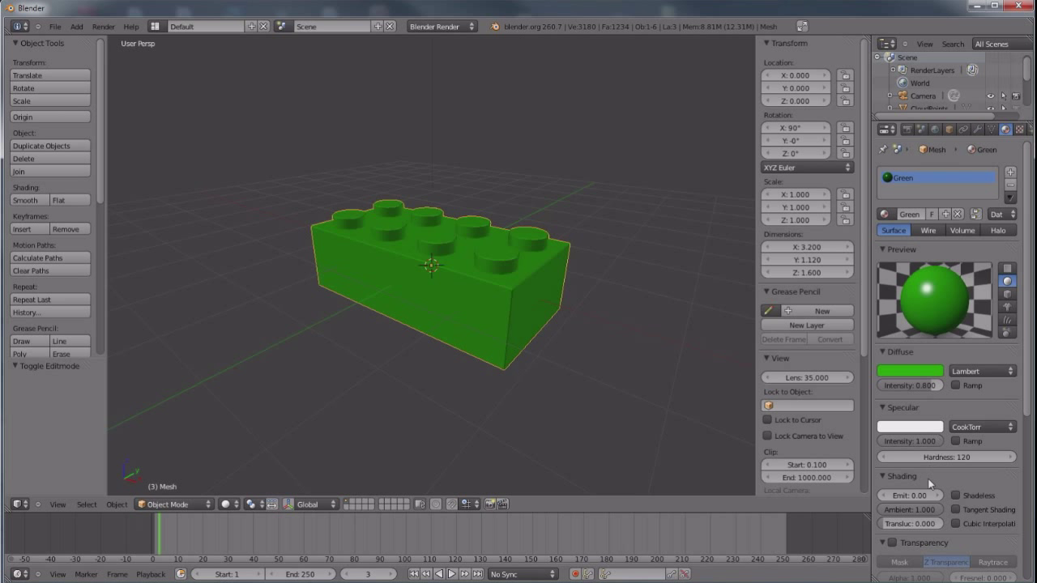
Enable Mirror on the Green material with reflectivity 0.04 and a gloss amount of 0.911
{"action": "scroll", "coordinate": [929, 484], "scroll_direction": "down", "scroll_amount": 5}
{"action": "left_click", "coordinate": [883, 458]}
{"action": "scroll", "coordinate": [899, 486], "scroll_direction": "up", "scroll_amount": 1}
{"action": "left_click_drag", "start_coordinate": [886, 504], "coordinate": [893, 504]}
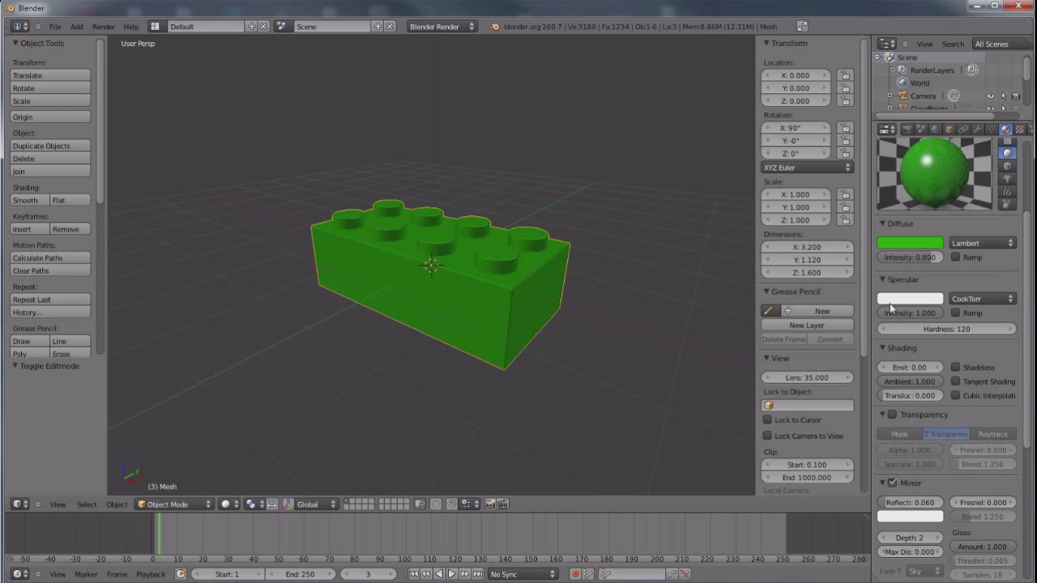
{"action": "mouse_move", "coordinate": [884, 509]}
{"action": "left_mouse_down"}
{"action": "mouse_move", "coordinate": [902, 509]}
{"action": "mouse_move", "coordinate": [885, 509]}
{"action": "left_mouse_up"}
{"action": "left_click_drag", "start_coordinate": [1004, 548], "coordinate": [999, 550]}
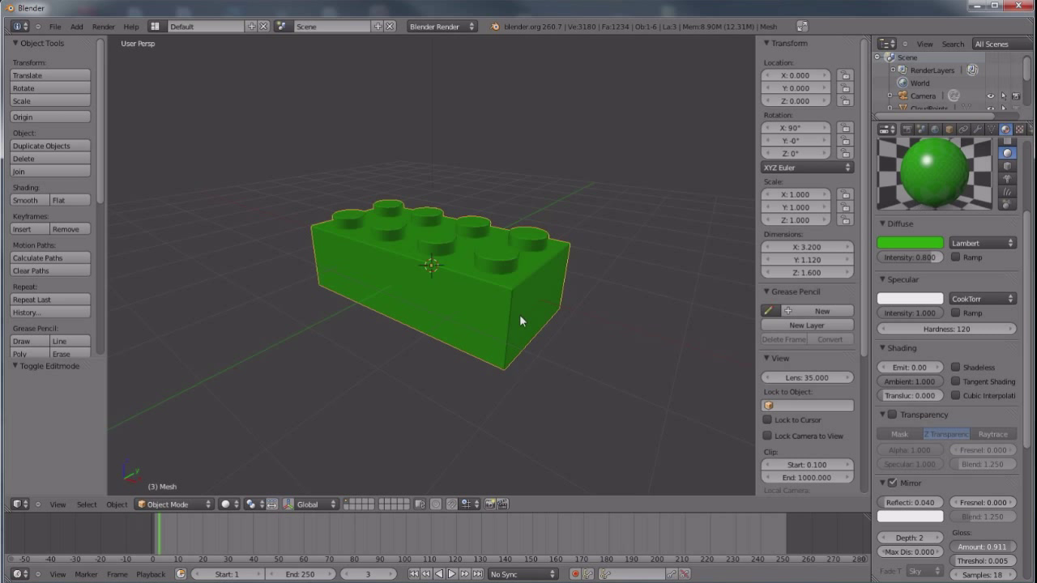
Render a test image of the brick with its glossy green material and close the result
{"action": "scroll", "coordinate": [561, 359], "scroll_direction": "down", "scroll_amount": 2}
{"action": "scroll", "coordinate": [560, 359], "scroll_direction": "up", "scroll_amount": 2}
{"action": "mouse_move", "coordinate": [561, 359]}
{"action": "middle_mouse_down"}
{"action": "mouse_move", "coordinate": [539, 359]}
{"action": "mouse_move", "coordinate": [547, 349]}
{"action": "middle_mouse_up"}
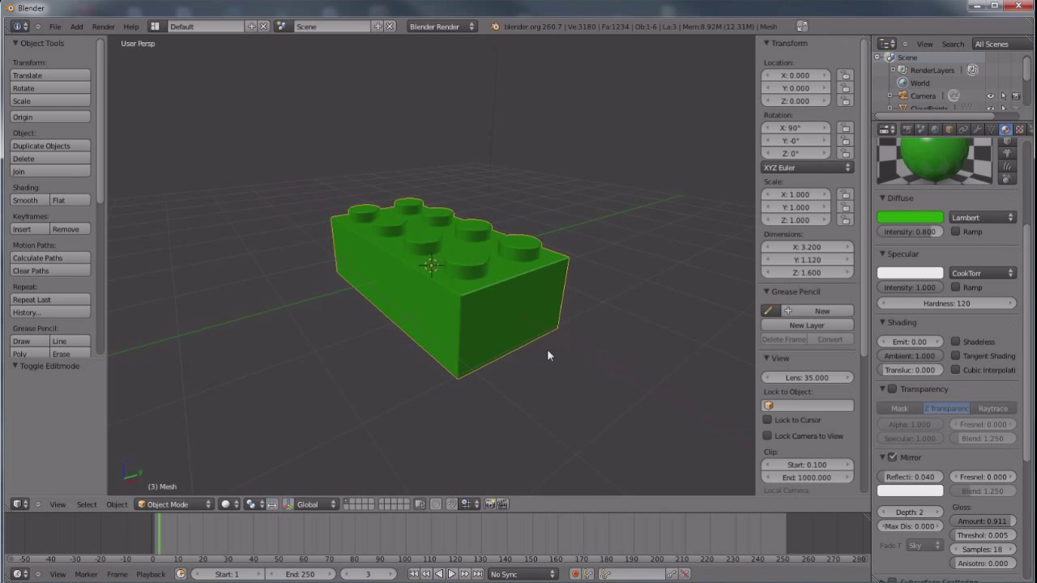
{"action": "key", "text": "F12"}
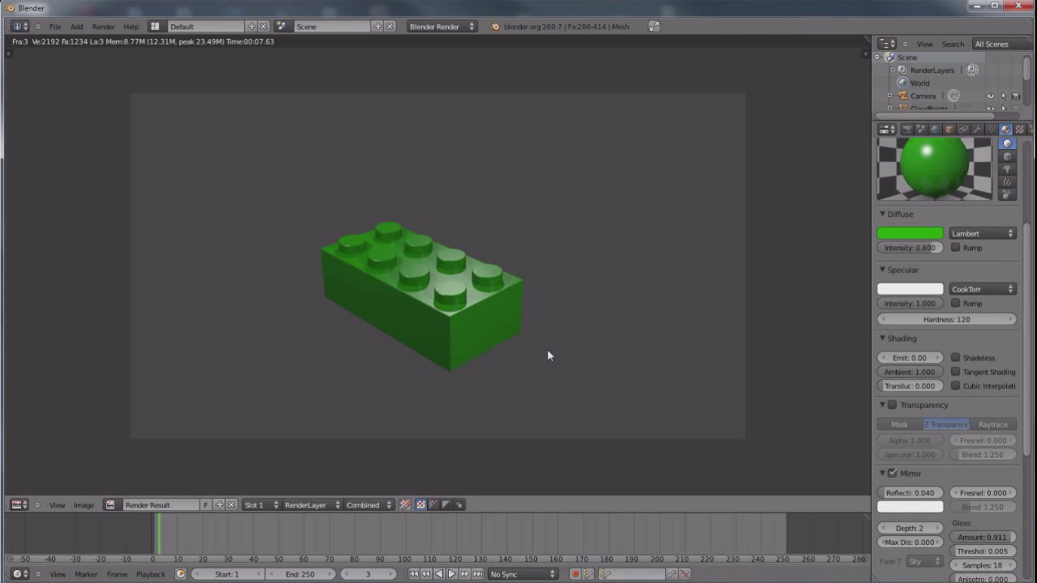
{"action": "key", "text": "Escape"}
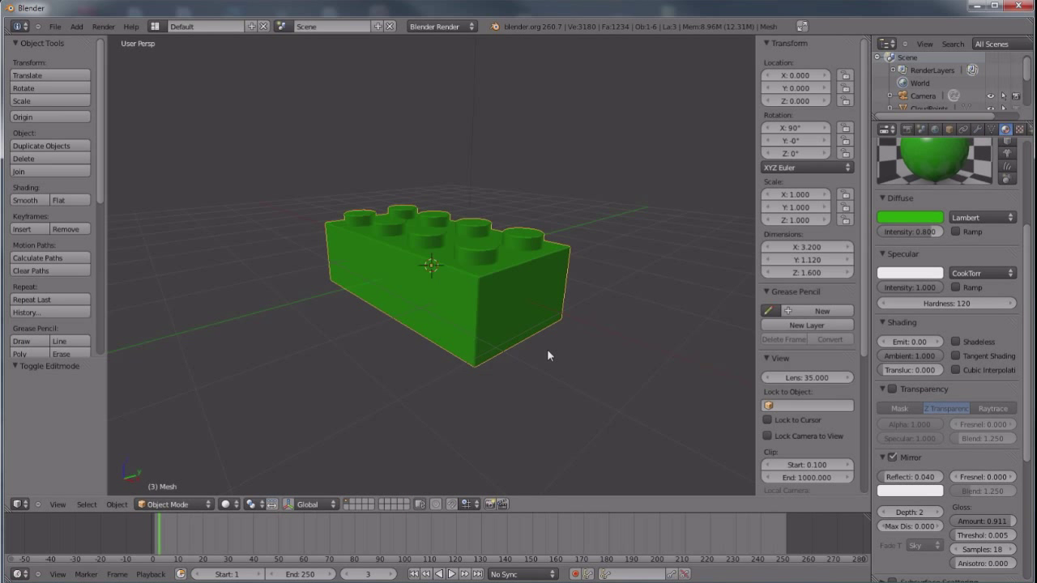
Turn on the transform manipulator and raise the brick about 0.416 along the Z axis
{"action": "middle_click_drag", "start_coordinate": [546, 359], "coordinate": [505, 370]}
{"action": "scroll", "coordinate": [535, 384], "scroll_direction": "down", "scroll_amount": 5}
{"action": "scroll", "coordinate": [495, 324], "scroll_direction": "up", "scroll_amount": 5}
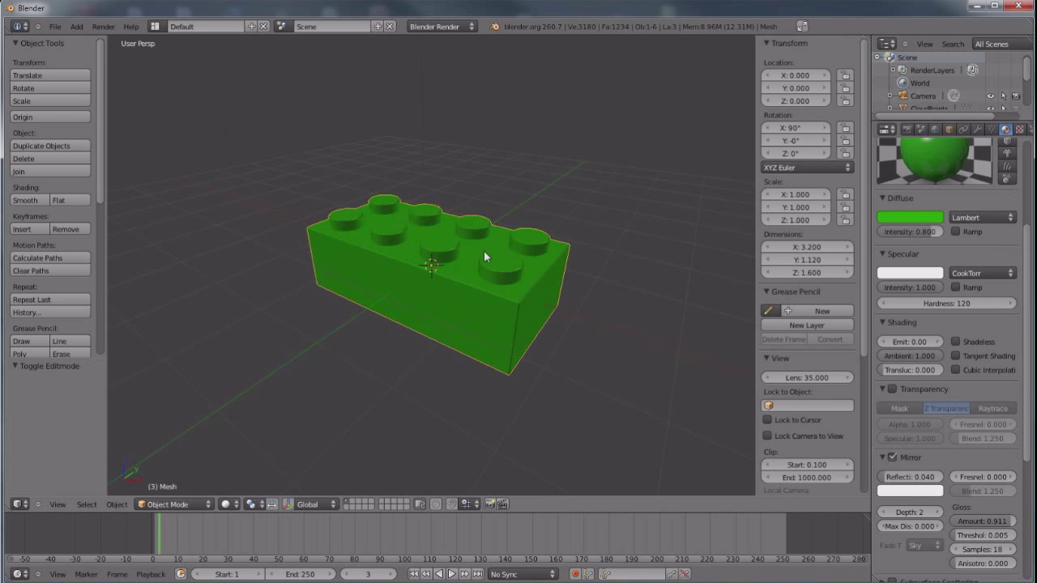
{"action": "left_click", "coordinate": [289, 504]}
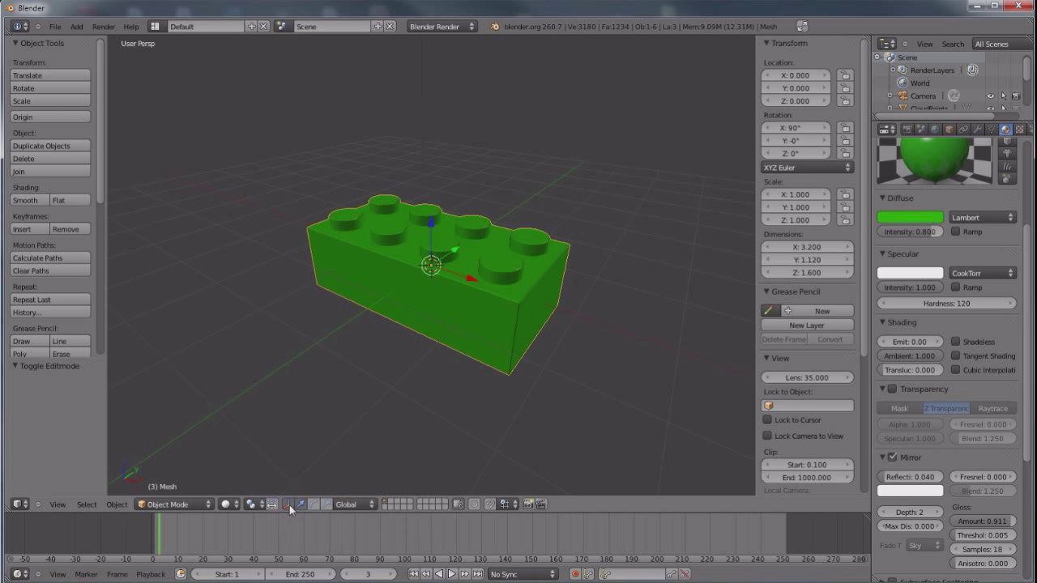
{"action": "middle_click_drag", "start_coordinate": [453, 338], "coordinate": [455, 266]}
{"action": "left_click_drag", "start_coordinate": [432, 228], "coordinate": [440, 196]}
Add a plane at the origin and scale it up into a large floor beneath the brick
{"action": "scroll", "coordinate": [522, 348], "scroll_direction": "down", "scroll_amount": 4}
{"action": "middle_click_drag", "start_coordinate": [537, 376], "coordinate": [437, 365]}
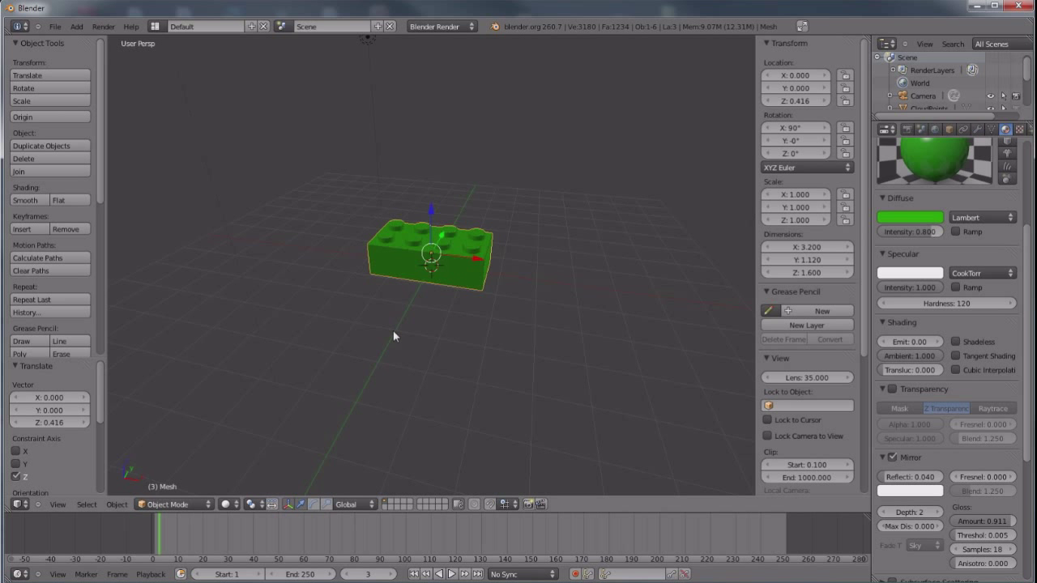
{"action": "key", "text": "shift+a"}
{"action": "mouse_move", "coordinate": [393, 332]}
{"action": "left_click", "coordinate": [430, 334]}
{"action": "key", "text": "s"}
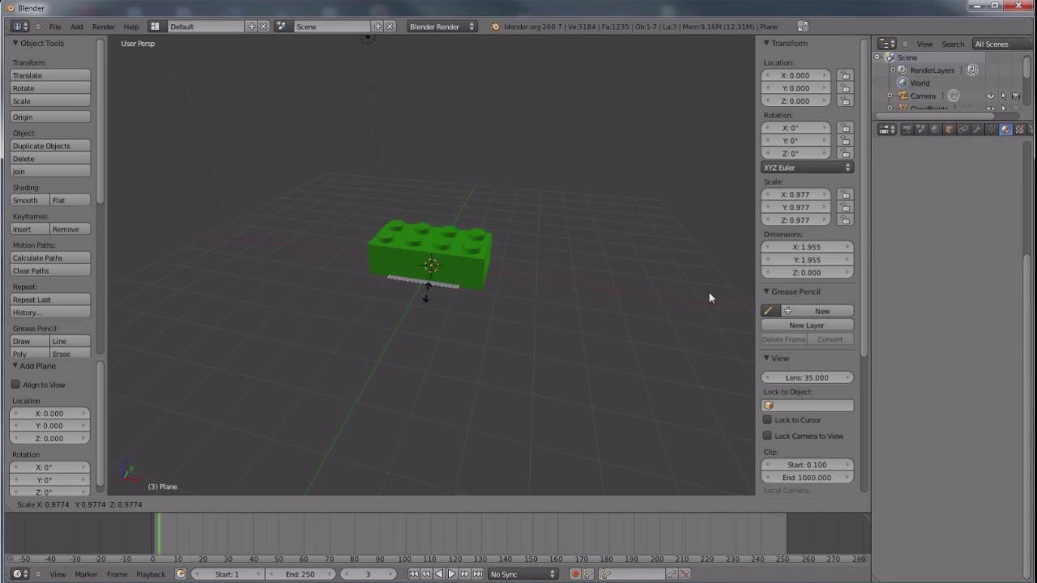
{"action": "left_click", "coordinate": [708, 292]}
{"action": "key", "text": "s"}
{"action": "left_click", "coordinate": [565, 302]}
Duplicate the brick in top view and place the copy behind the original at about X -0.686, Y 2.057
{"action": "right_click", "coordinate": [481, 245]}
{"action": "middle_click_drag", "start_coordinate": [593, 342], "coordinate": [573, 377]}
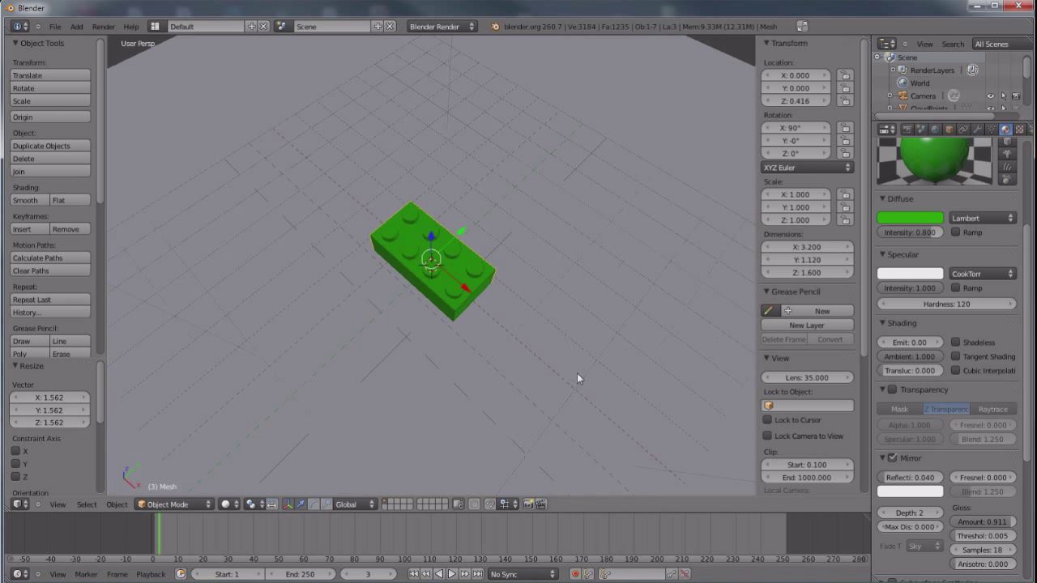
{"action": "key", "text": "Right"}
{"action": "key", "text": "KP_7"}
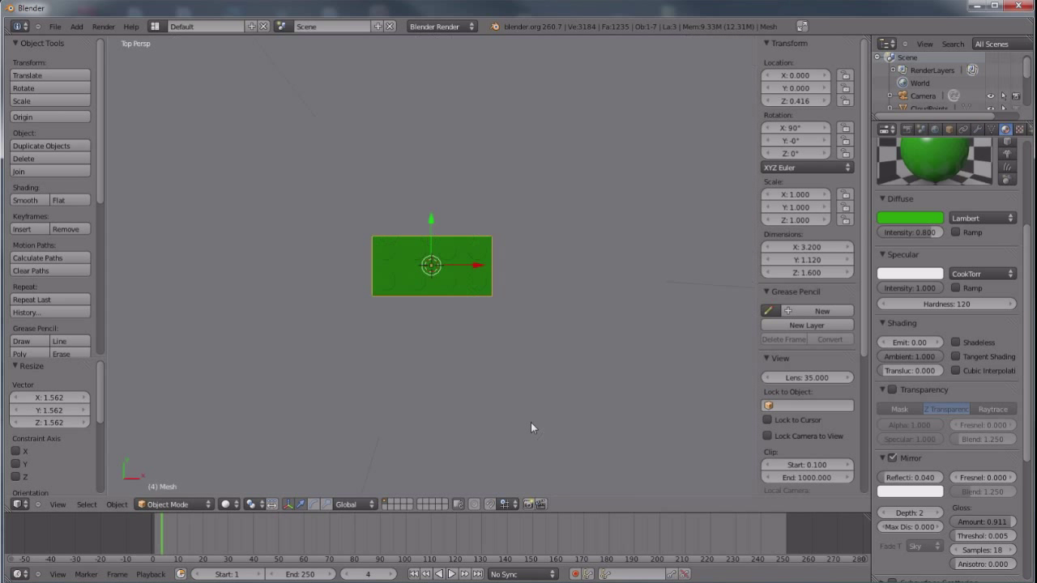
{"action": "key", "text": "shift+d"}
{"action": "left_click", "coordinate": [486, 343]}
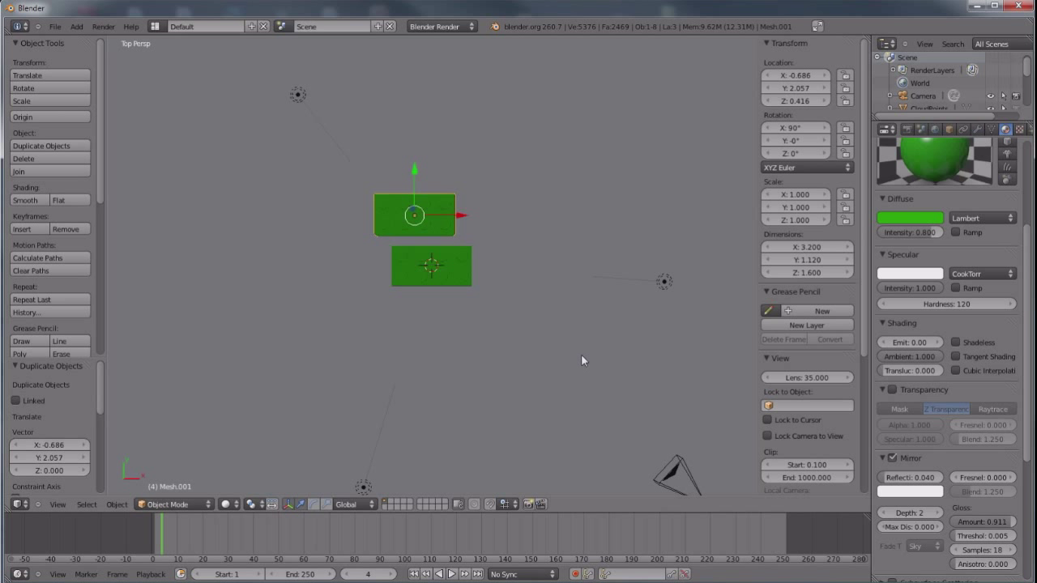
Rotate the brick copy behind the original to about -2.9° around the Z axis in top view
{"action": "key", "text": "r"}
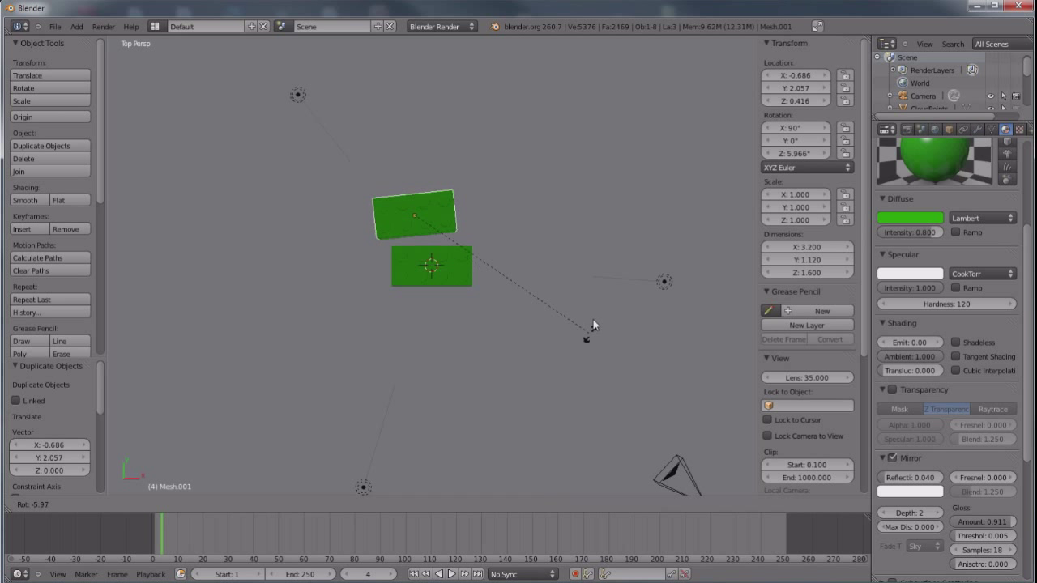
{"action": "left_click", "coordinate": [454, 314]}
{"action": "key", "text": "r"}
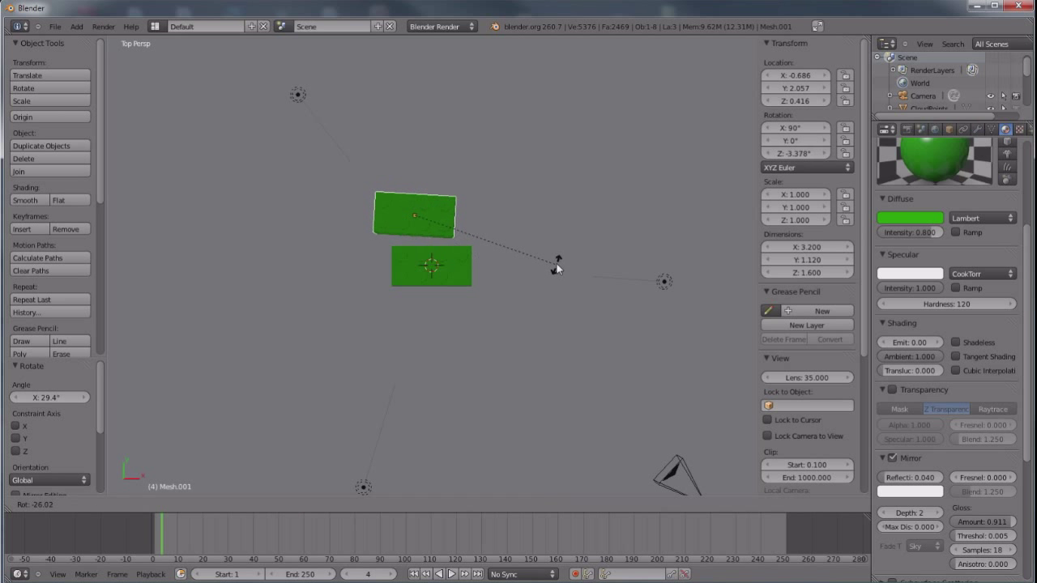
{"action": "left_click", "coordinate": [556, 263]}
Rotate the original front brick to about 9.3° around the Z axis in top view
{"action": "middle_click_drag", "start_coordinate": [472, 361], "coordinate": [451, 285]}
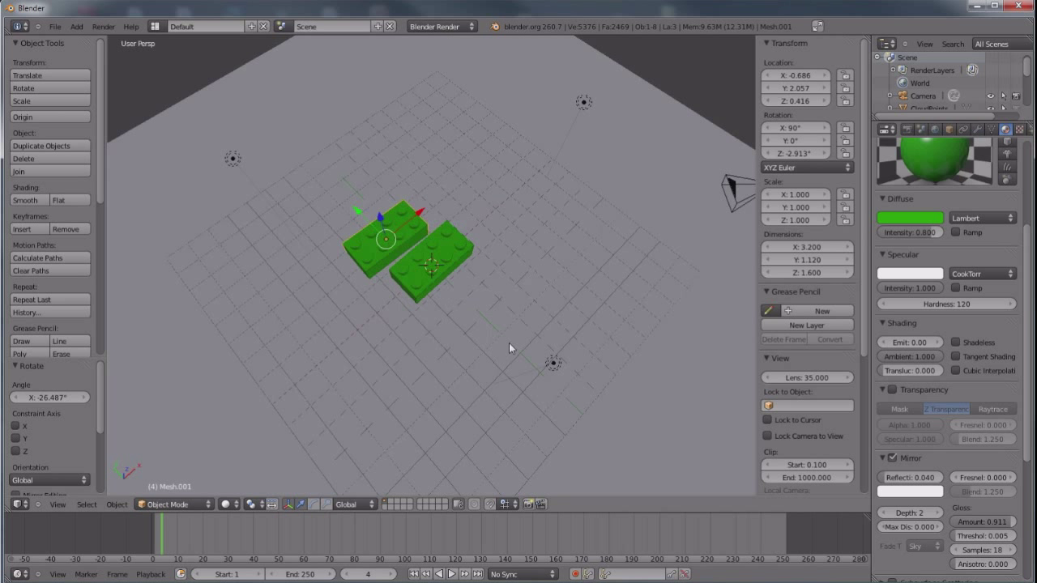
{"action": "right_click", "coordinate": [445, 272]}
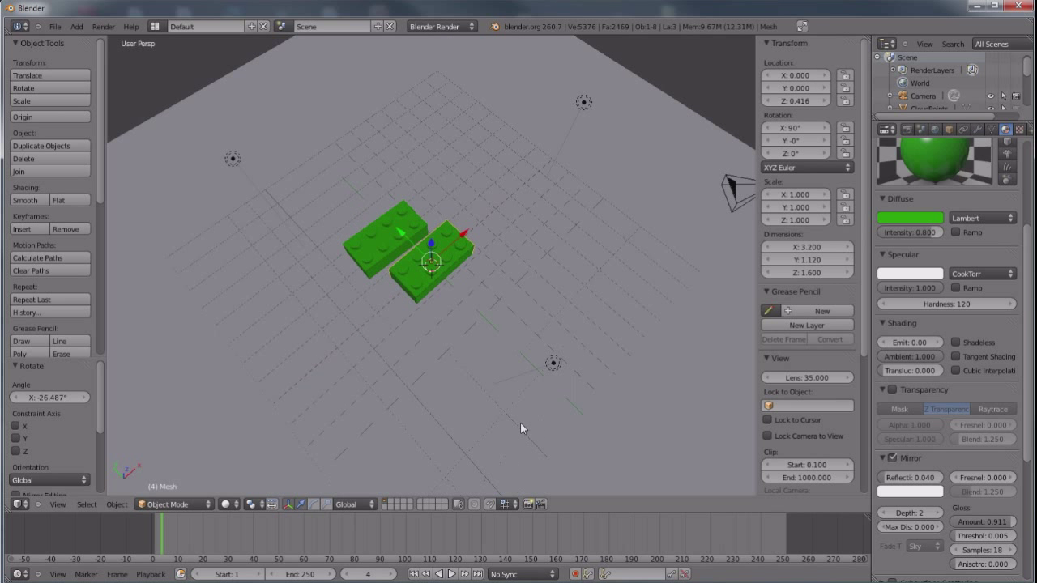
{"action": "key", "text": "KP_7"}
{"action": "key", "text": "r"}
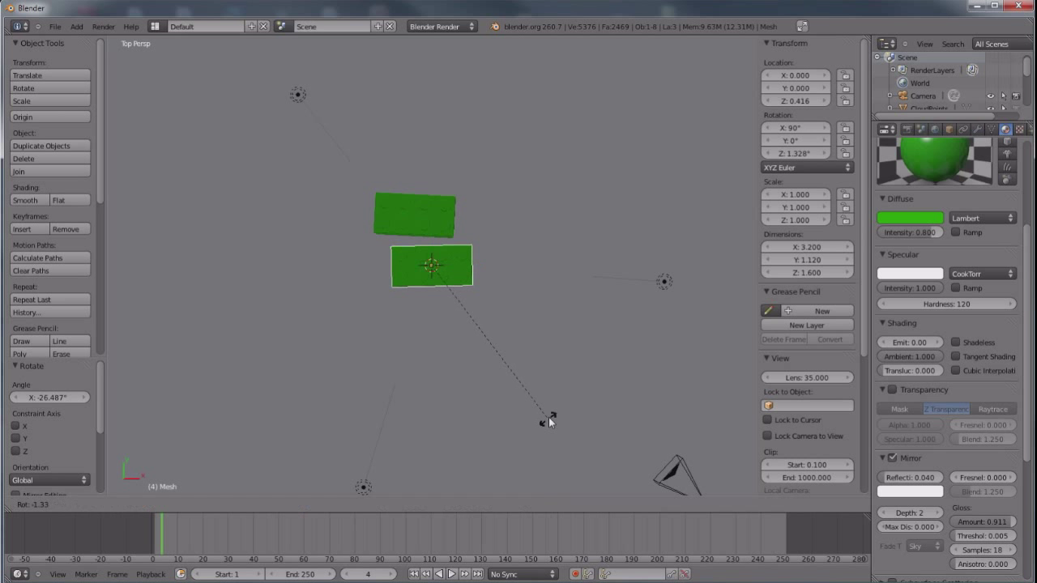
{"action": "left_click", "coordinate": [561, 396]}
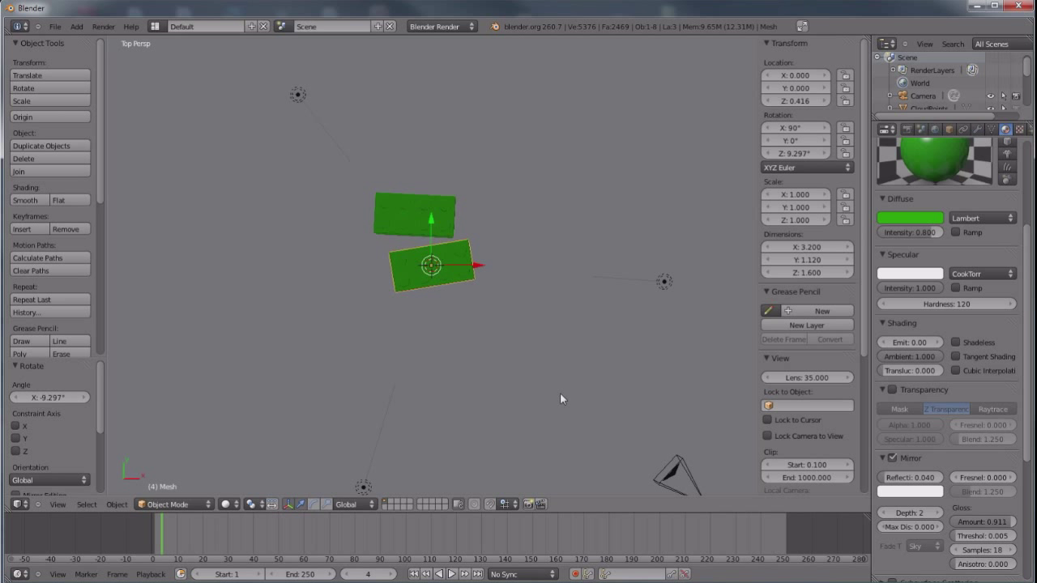
Add a new material to the floor plane and make it render shadows only
{"action": "scroll", "coordinate": [546, 435], "scroll_direction": "down", "scroll_amount": 3}
{"action": "middle_click_drag", "start_coordinate": [535, 422], "coordinate": [507, 354]}
{"action": "right_click", "coordinate": [604, 369]}
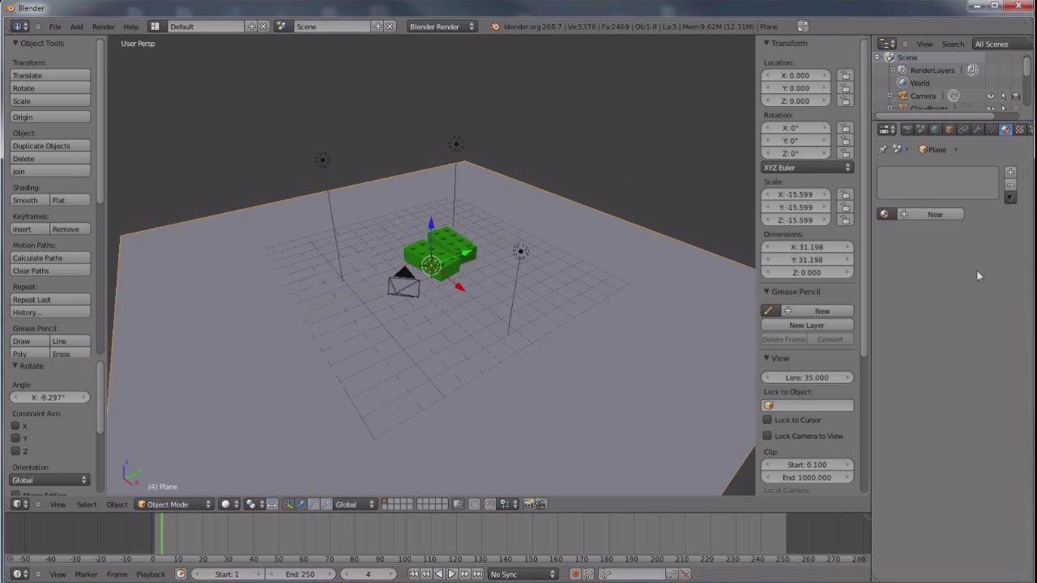
{"action": "left_click", "coordinate": [934, 215]}
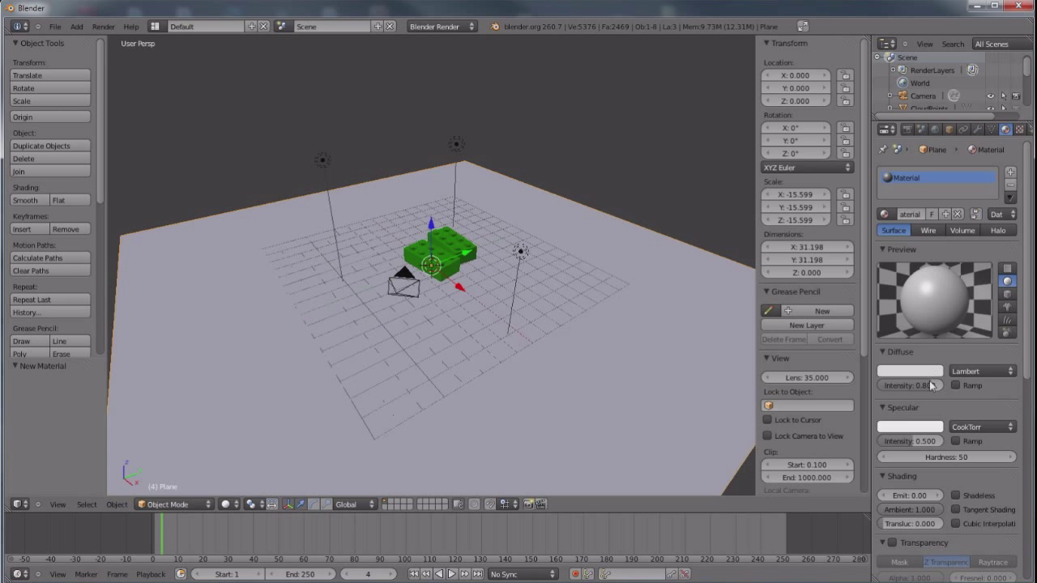
{"action": "scroll", "coordinate": [929, 381], "scroll_direction": "down", "scroll_amount": 1}
{"action": "scroll", "coordinate": [929, 380], "scroll_direction": "down", "scroll_amount": 8}
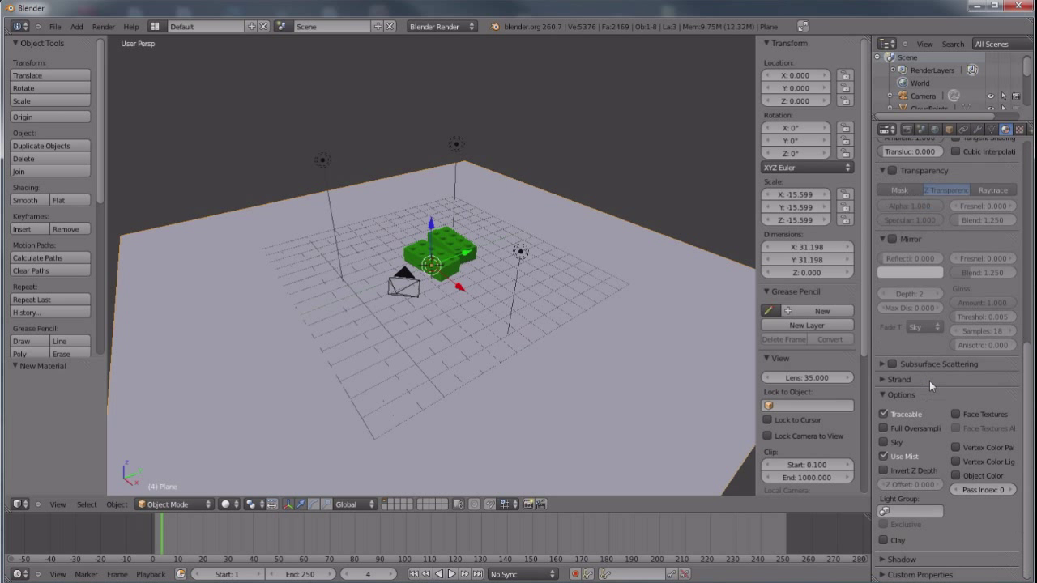
{"action": "left_click", "coordinate": [889, 559]}
{"action": "scroll", "coordinate": [895, 549], "scroll_direction": "down", "scroll_amount": 3}
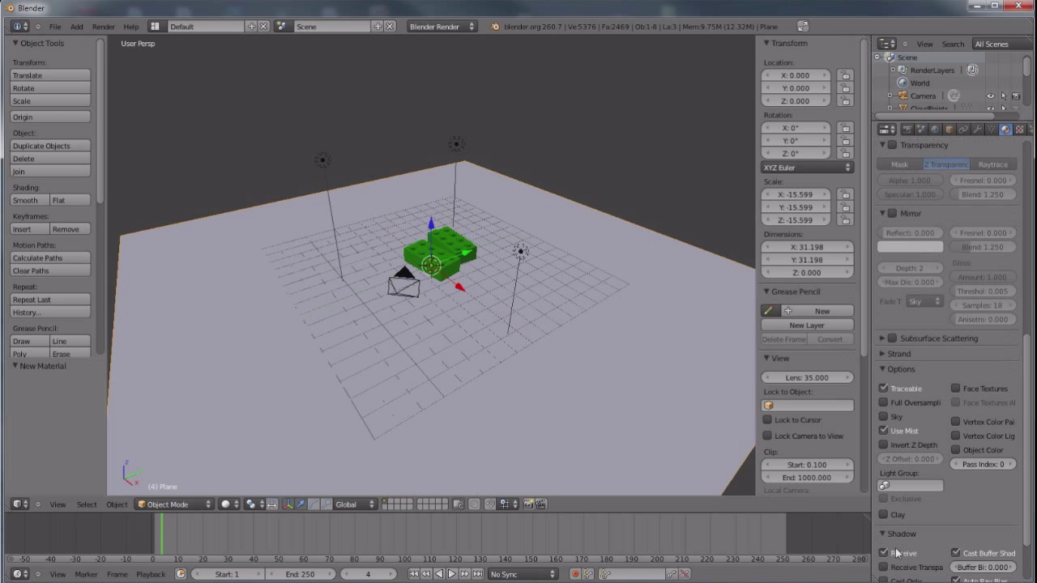
{"action": "left_click", "coordinate": [885, 542]}
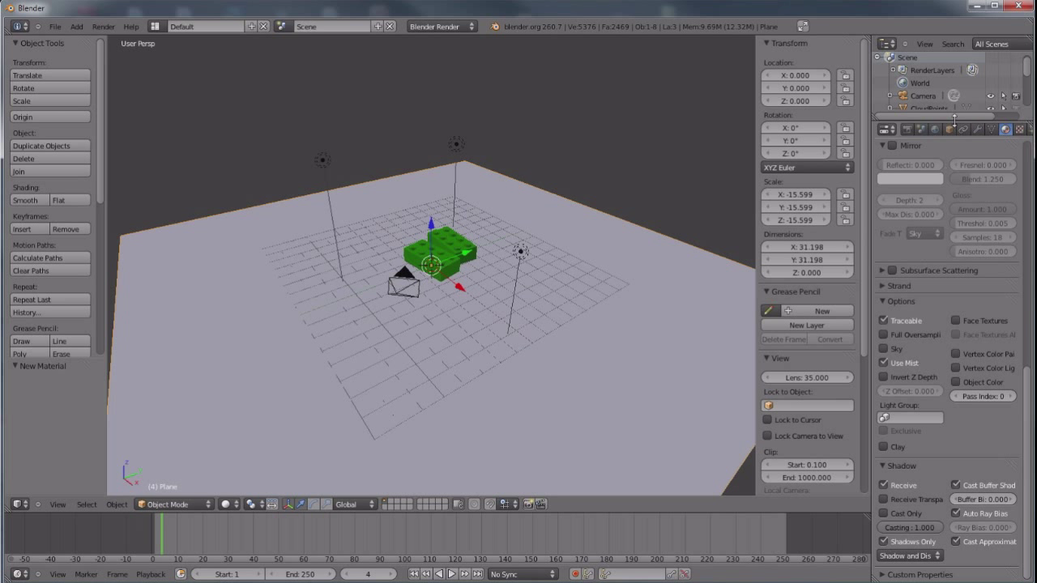
Change the world's horizon colour to near white
{"action": "left_click", "coordinate": [936, 130]}
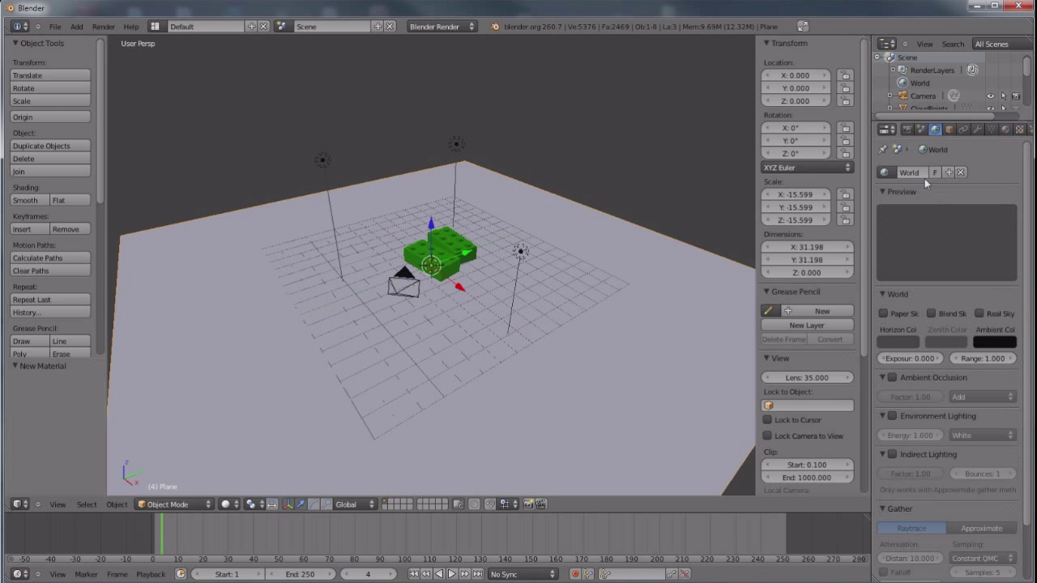
{"action": "left_click", "coordinate": [895, 345]}
{"action": "left_click_drag", "start_coordinate": [908, 245], "coordinate": [909, 164]}
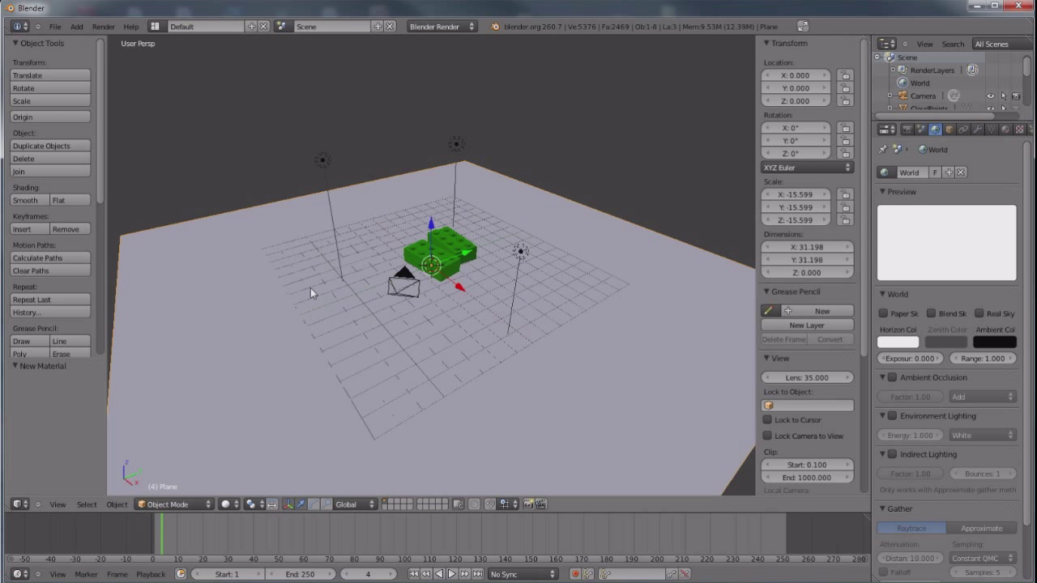
Hide the transform properties sidebar, render a test image of both bricks from the camera view, and close the result
{"action": "scroll", "coordinate": [431, 308], "scroll_direction": "up", "scroll_amount": 3}
{"action": "key", "text": "KP_0"}
{"action": "scroll", "coordinate": [471, 192], "scroll_direction": "down", "scroll_amount": 3}
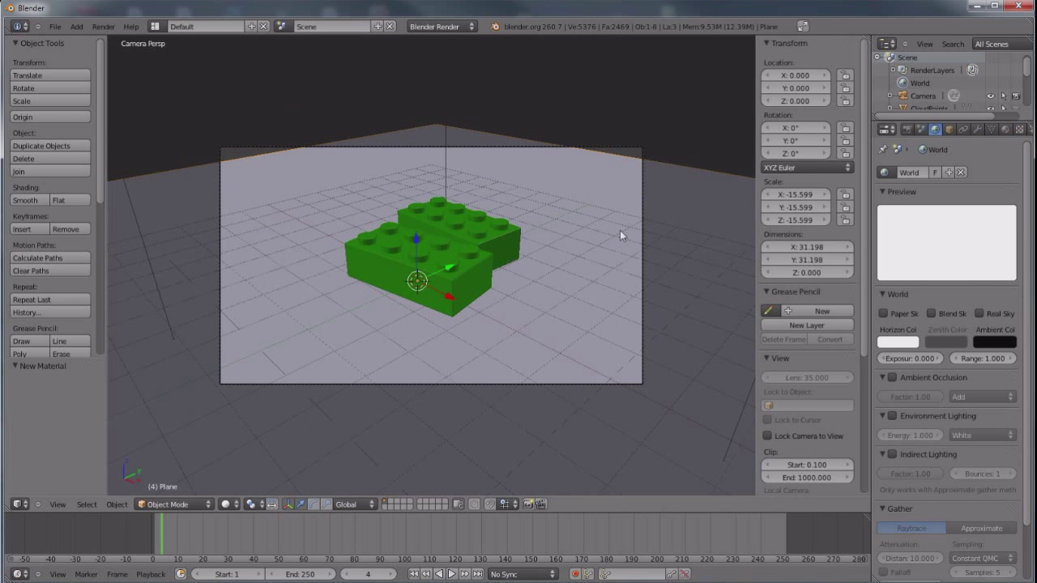
{"action": "left_click_drag", "start_coordinate": [757, 63], "coordinate": [773, 63]}
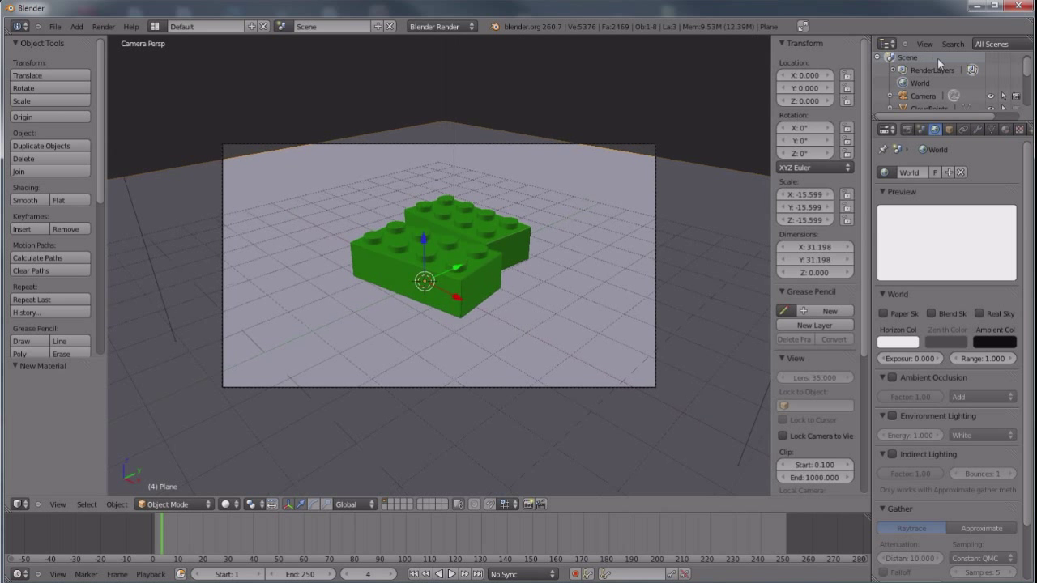
{"action": "key", "text": "n"}
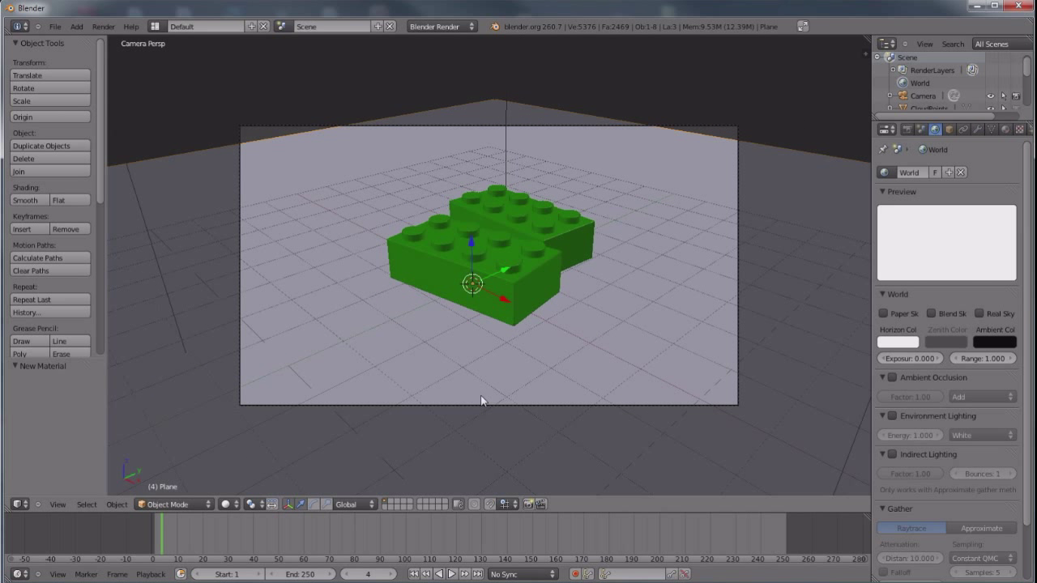
{"action": "key", "text": "F12"}
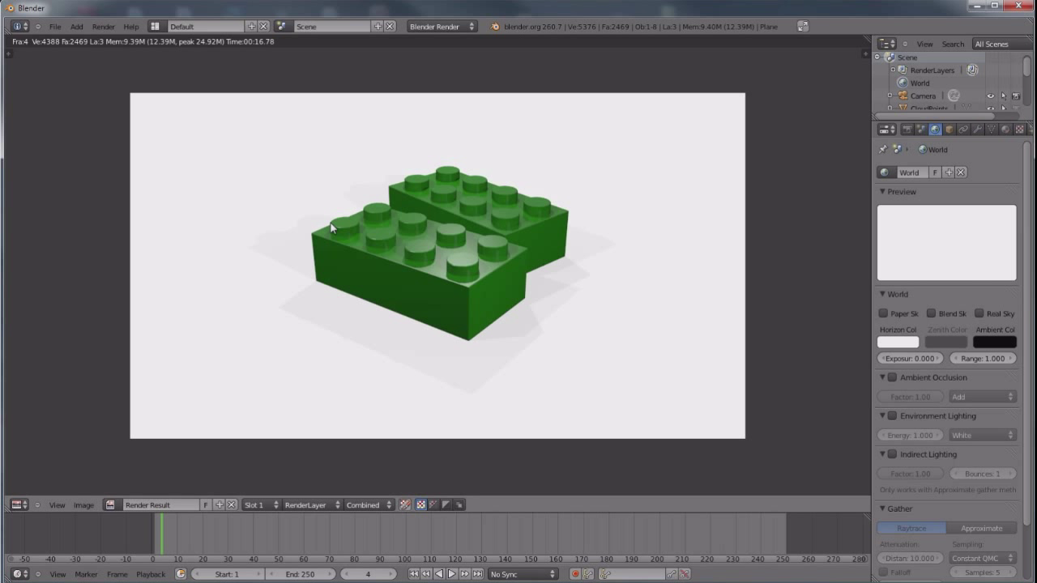
{"action": "key", "text": "Escape"}
Rotate the front brick about 9.3° clockwise in top view to square it with the axes, and delete the brick copy behind it
{"action": "scroll", "coordinate": [494, 281], "scroll_direction": "down", "scroll_amount": 3}
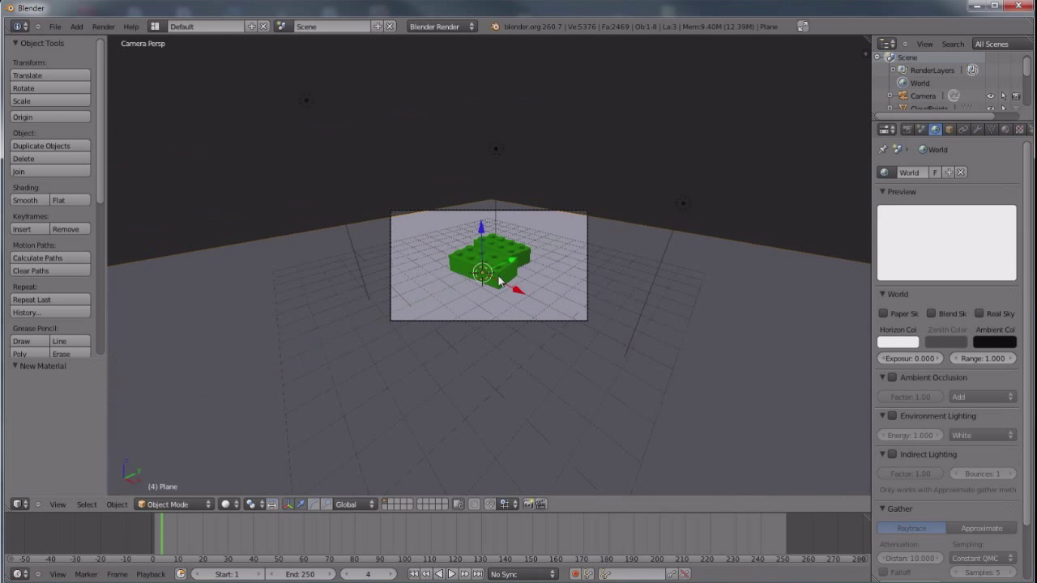
{"action": "key", "text": "KP_7"}
{"action": "scroll", "coordinate": [533, 292], "scroll_direction": "up", "scroll_amount": 4}
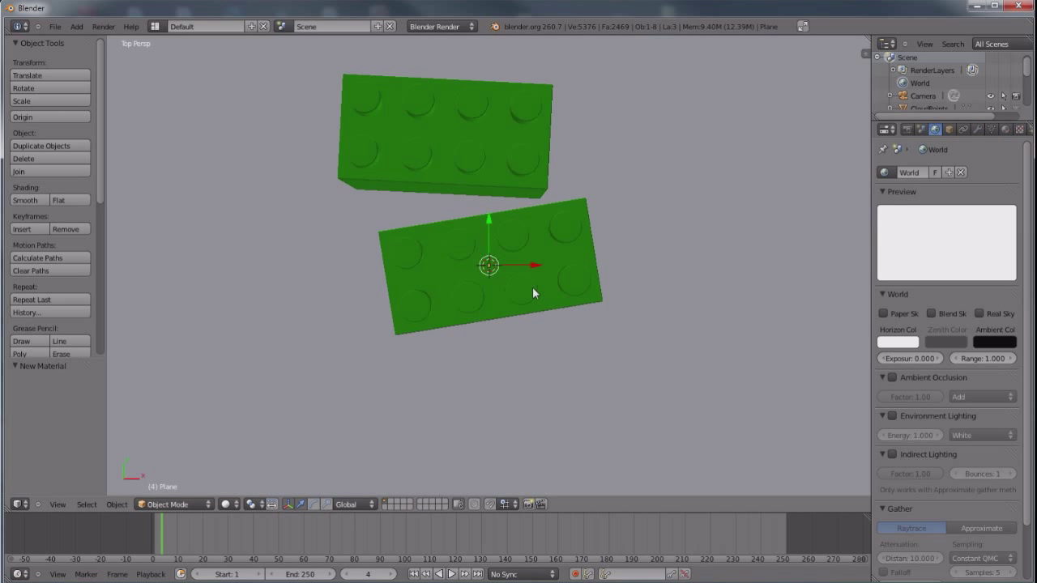
{"action": "key", "text": "r"}
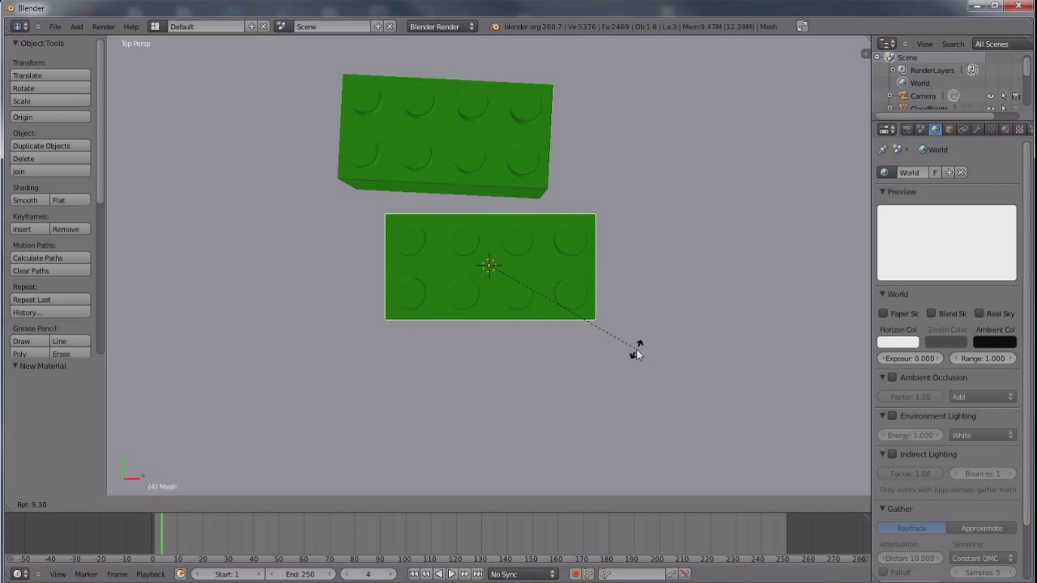
{"action": "left_click", "coordinate": [637, 352]}
{"action": "right_click", "coordinate": [462, 150]}
{"action": "key", "text": "x"}
{"action": "left_click", "coordinate": [465, 153]}
Switch to layer 2 and add a text object at the origin
{"action": "scroll", "coordinate": [509, 432], "scroll_direction": "down", "scroll_amount": 1}
{"action": "middle_click_drag", "start_coordinate": [508, 433], "coordinate": [458, 378]}
{"action": "scroll", "coordinate": [453, 376], "scroll_direction": "down", "scroll_amount": 5}
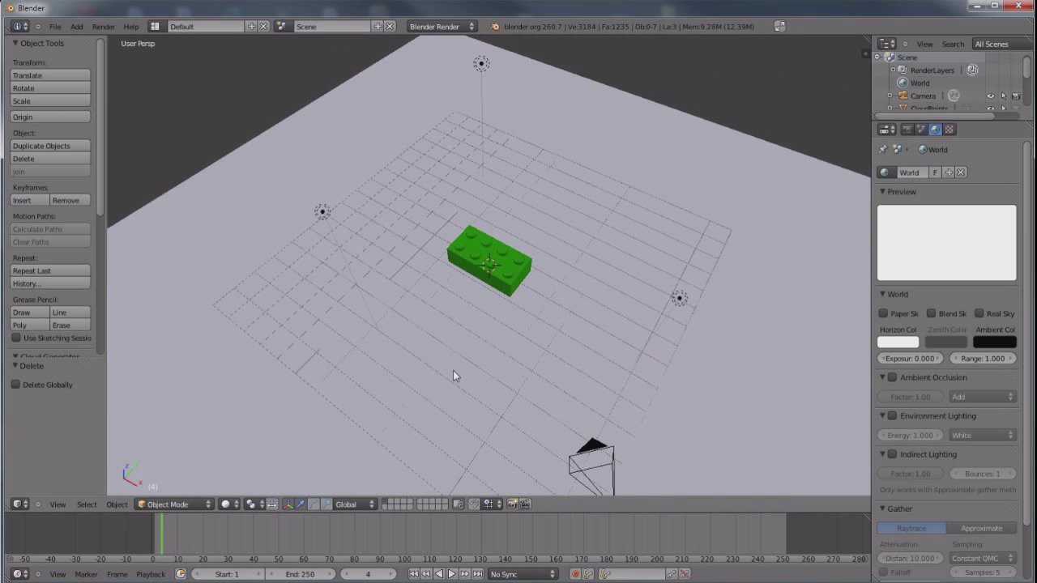
{"action": "key", "text": "2"}
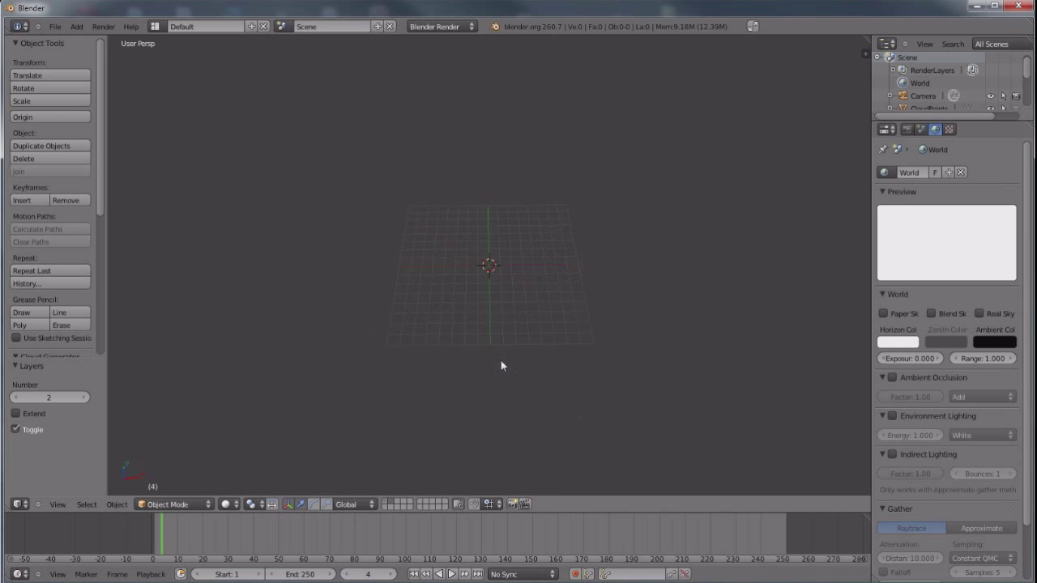
{"action": "key", "text": "shift+a"}
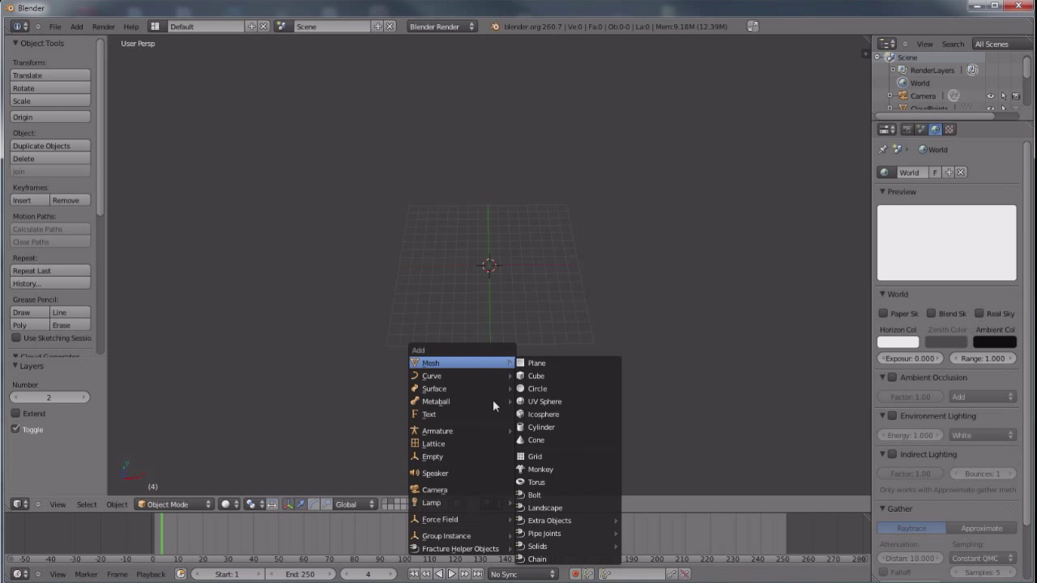
{"action": "key", "text": "Return"}
{"action": "scroll", "coordinate": [487, 341], "scroll_direction": "up", "scroll_amount": 6}
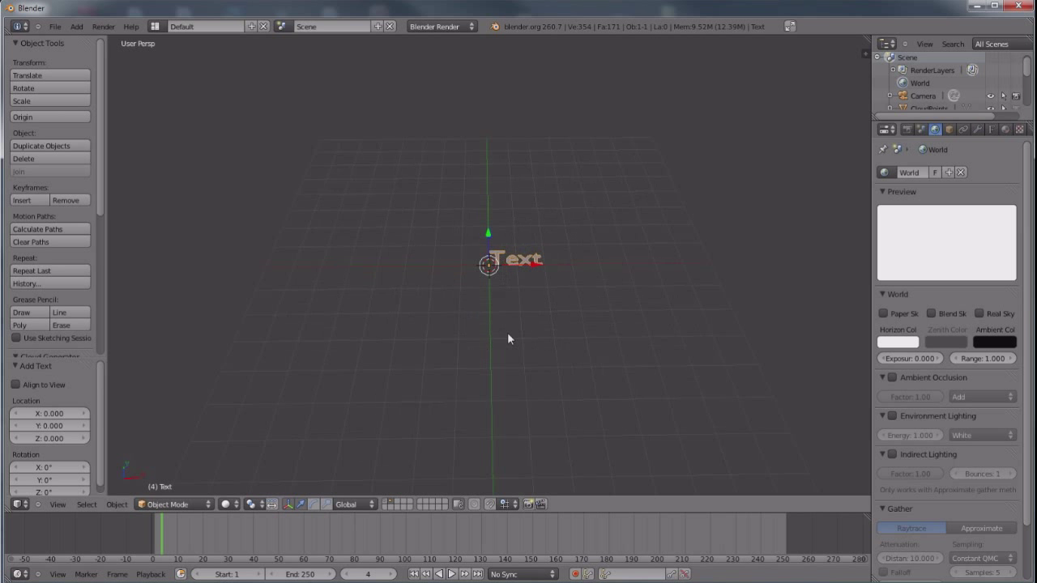
Replace the text object's default content with "LEGO"
{"action": "key", "text": "Tab"}
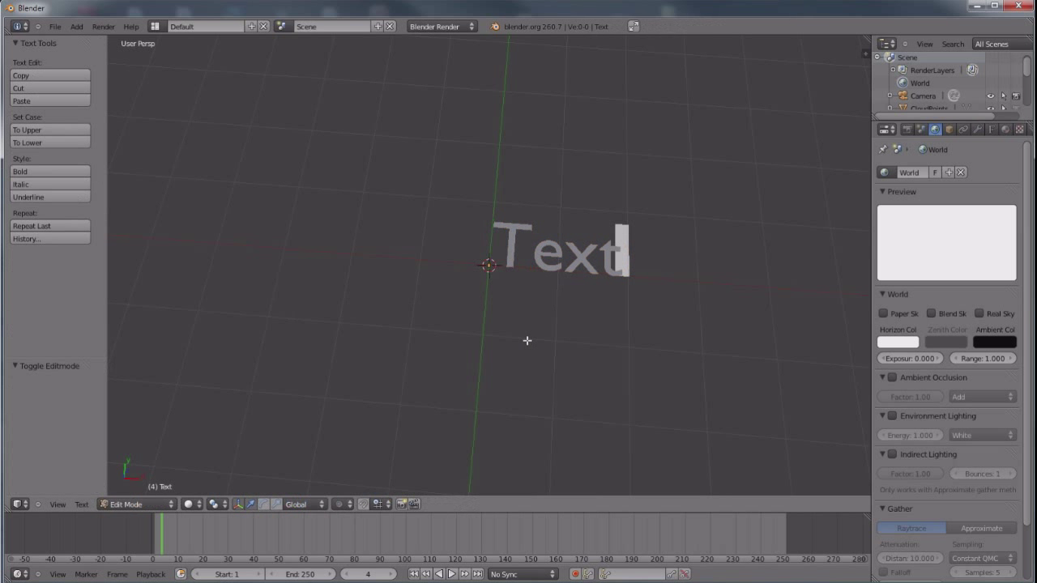
{"action": "key", "text": "BackSpace"}
{"action": "key", "text": "BackSpace"}
{"action": "key", "text": "BackSpace"}
{"action": "key", "text": "BackSpace"}
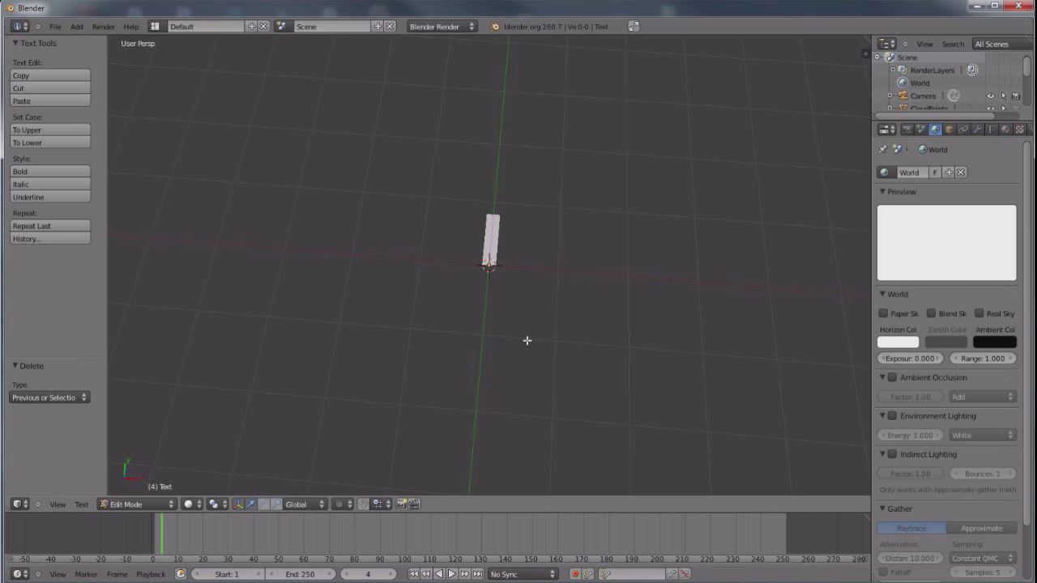
{"action": "type", "text": "LEGO"}
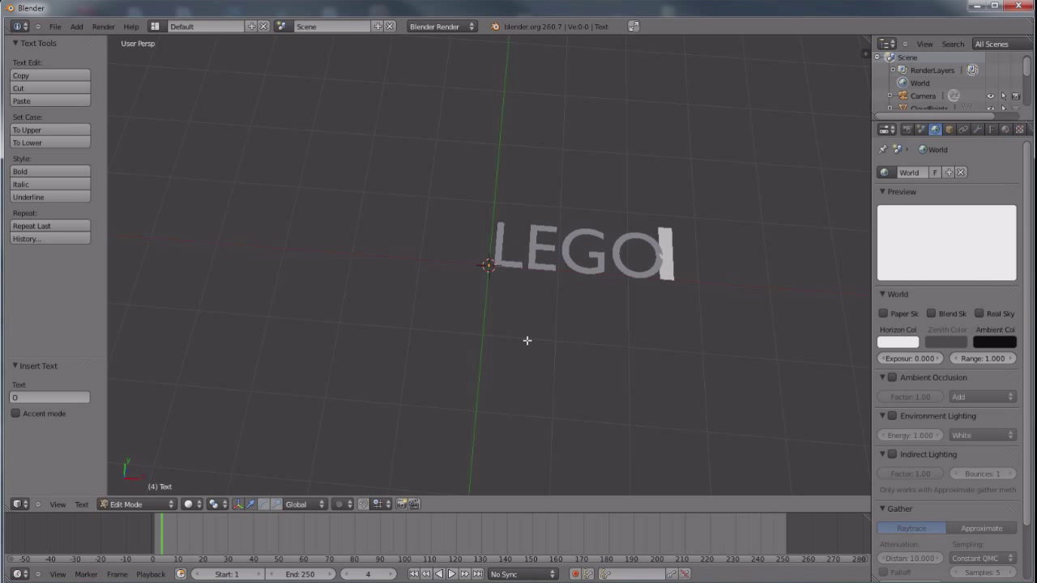
{"action": "key", "text": "Tab"}
Extrude the LEGO text to 0.080 in its geometry settings
{"action": "scroll", "coordinate": [604, 342], "scroll_direction": "down", "scroll_amount": 1}
{"action": "middle_click_drag", "start_coordinate": [604, 342], "coordinate": [646, 326]}
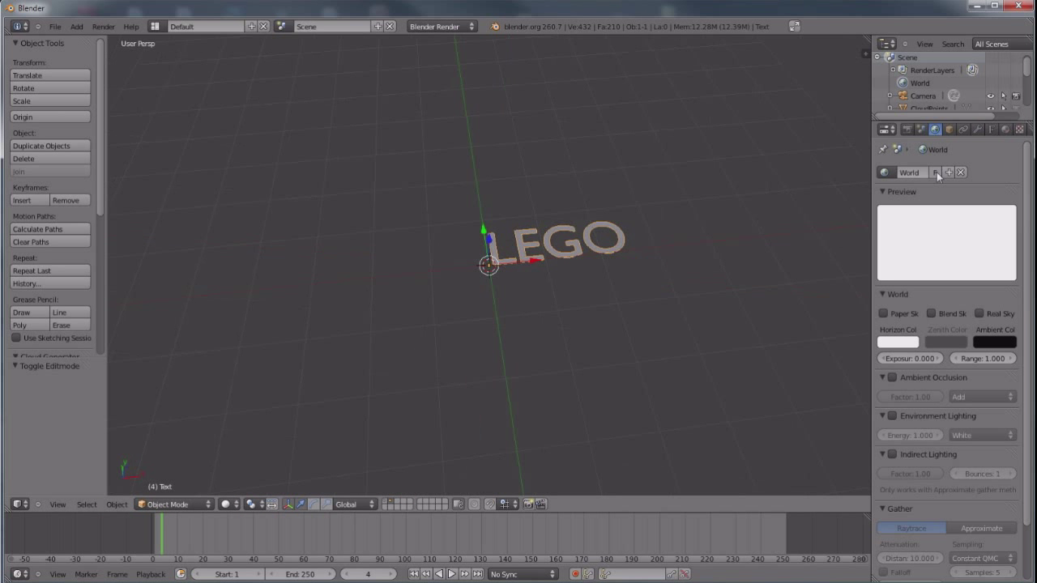
{"action": "left_click", "coordinate": [991, 129]}
{"action": "scroll", "coordinate": [979, 320], "scroll_direction": "down", "scroll_amount": 2}
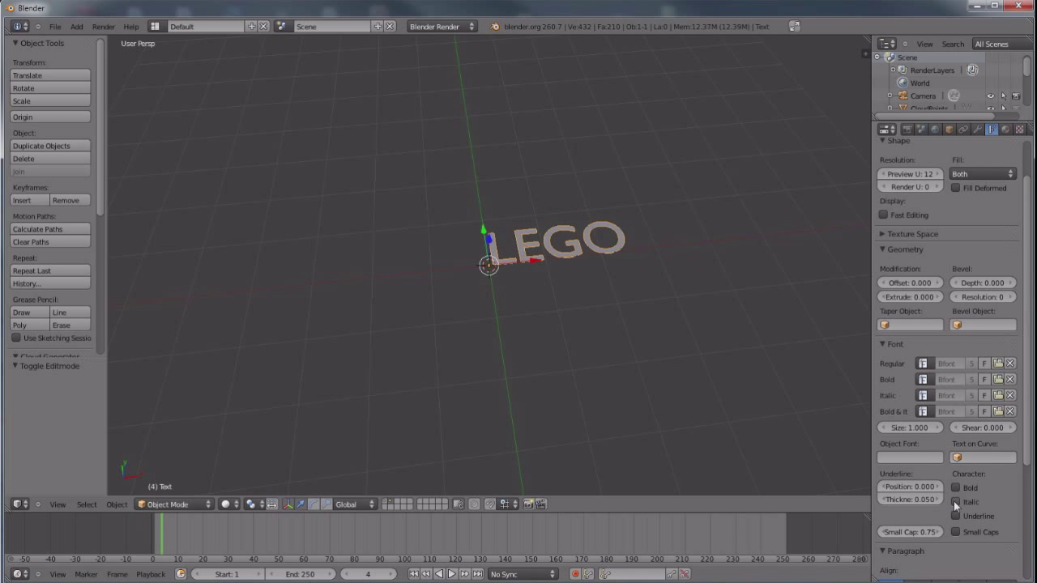
{"action": "middle_click_drag", "start_coordinate": [626, 293], "coordinate": [632, 387]}
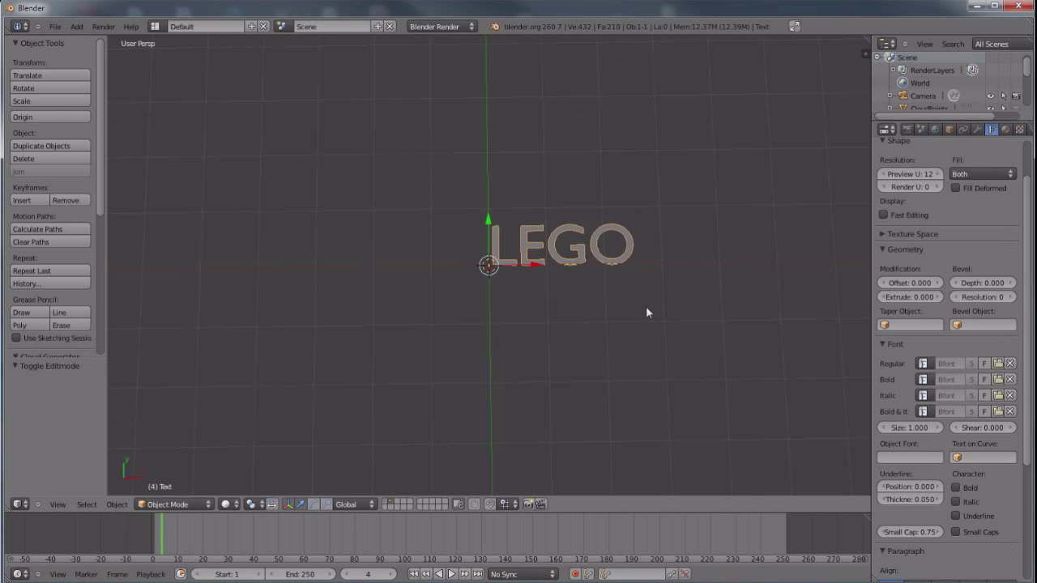
{"action": "middle_click_drag", "start_coordinate": [610, 349], "coordinate": [624, 280]}
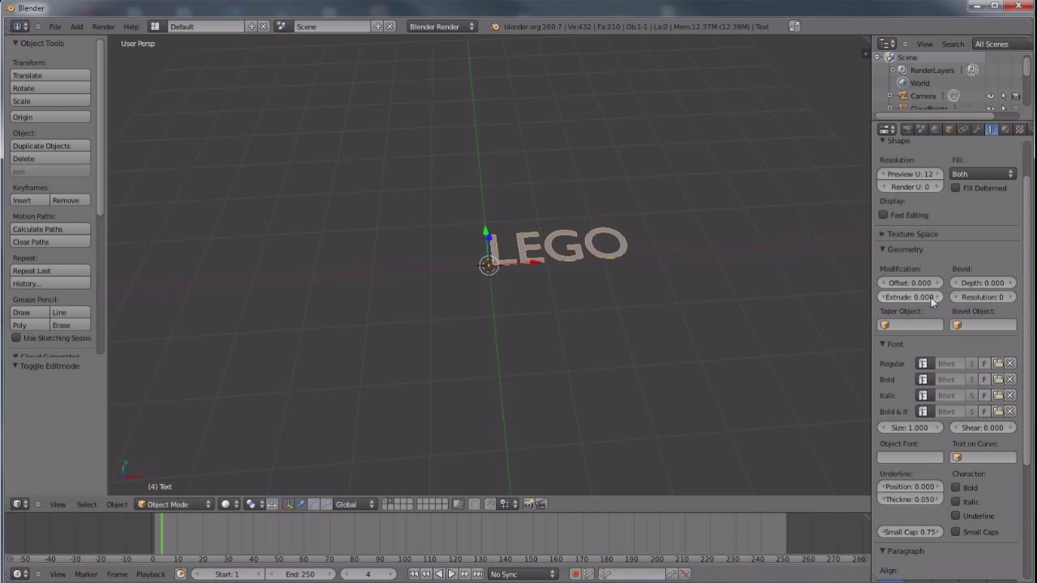
{"action": "left_click_drag", "start_coordinate": [914, 297], "coordinate": [914, 296]}
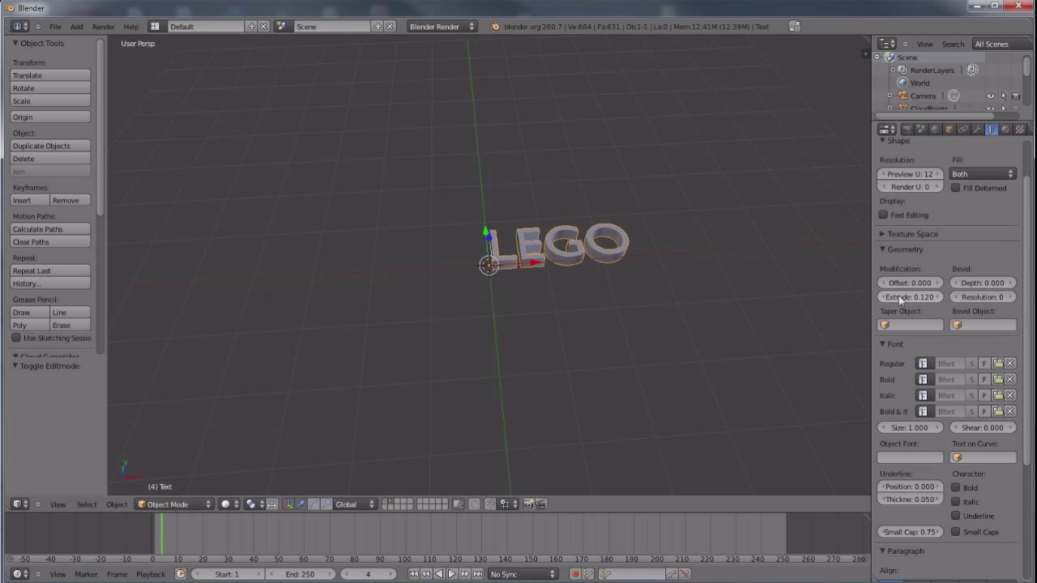
{"action": "left_click", "coordinate": [882, 301]}
{"action": "left_click_drag", "start_coordinate": [882, 300], "coordinate": [924, 298]}
{"action": "left_click", "coordinate": [922, 298]}
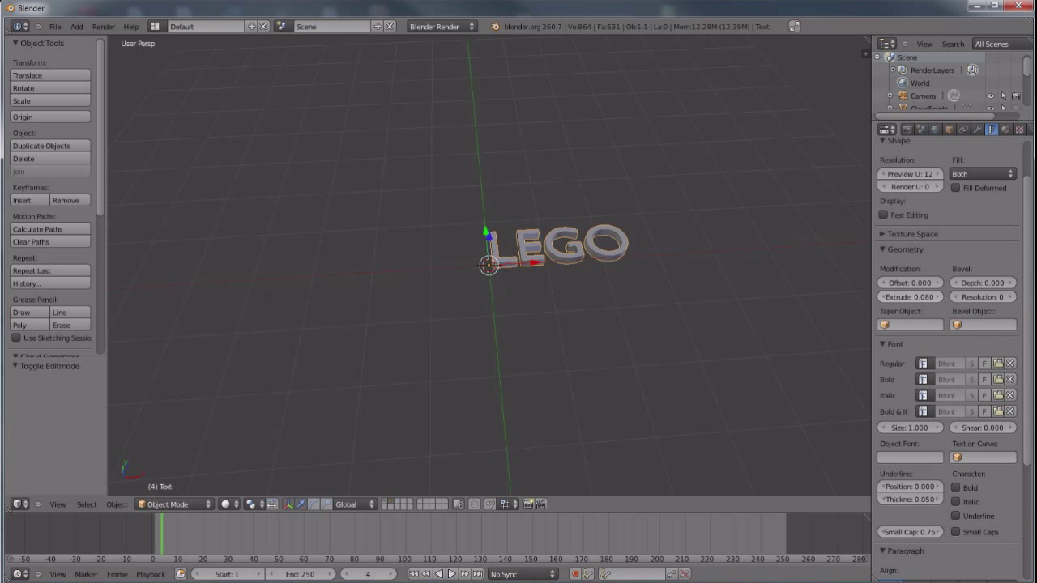
Bevel the LEGO text with a depth of 0.014 and a resolution of 1
{"action": "left_click_drag", "start_coordinate": [1011, 285], "coordinate": [1013, 288]}
{"action": "scroll", "coordinate": [620, 300], "scroll_direction": "up", "scroll_amount": 5}
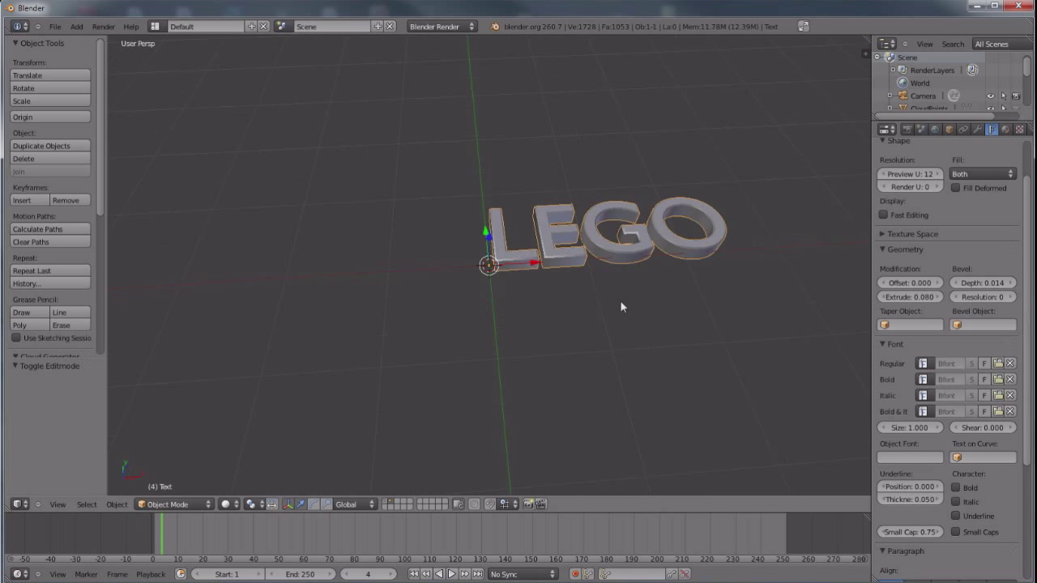
{"action": "middle_click_drag", "start_coordinate": [762, 258], "coordinate": [600, 276]}
{"action": "left_click", "coordinate": [1013, 297]}
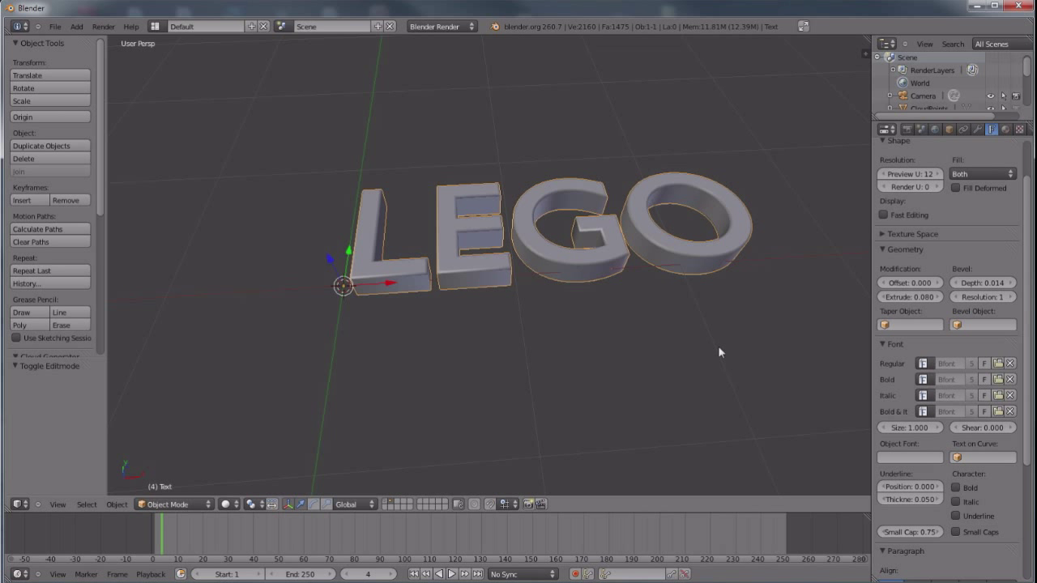
Move the LEGO text to layer 1 and display that layer with the brick from above
{"action": "key", "text": "m"}
{"action": "key", "text": "1"}
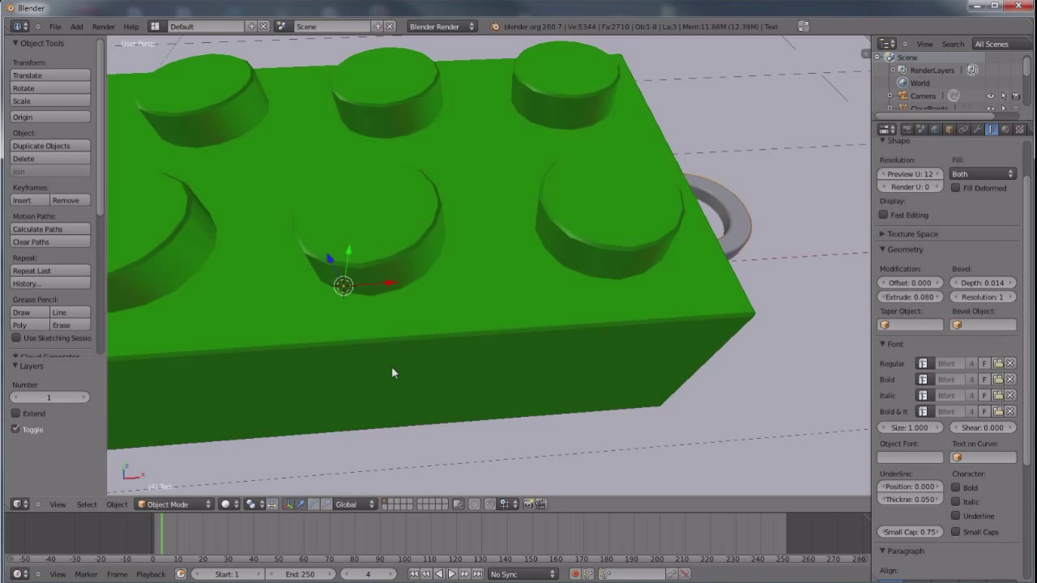
{"action": "scroll", "coordinate": [445, 366], "scroll_direction": "down", "scroll_amount": 6}
{"action": "key", "text": "KP_7"}
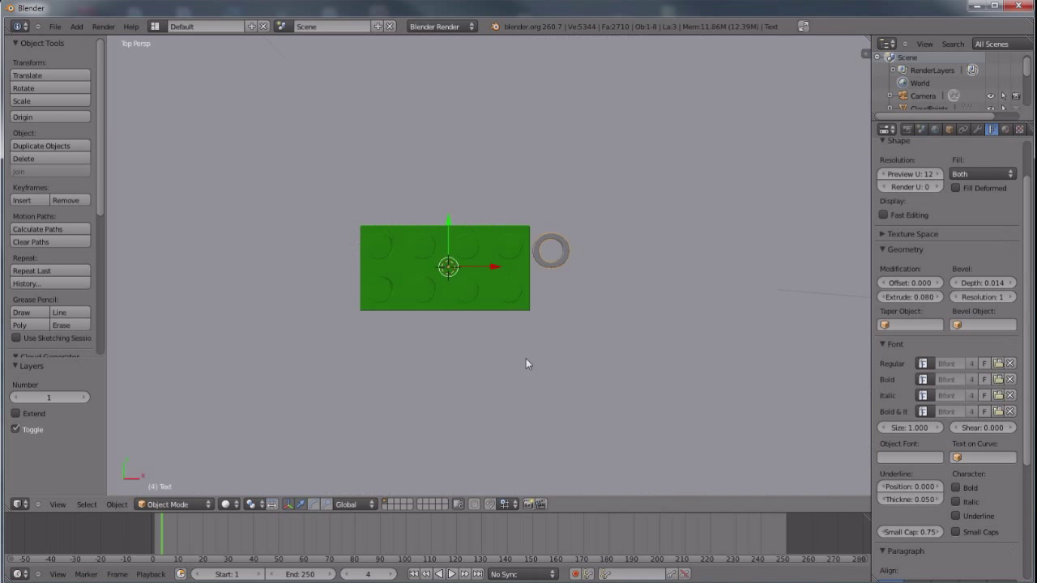
In a wireframe top view, rotate the LEGO text by -90° so it reads across the brick's width
{"action": "key", "text": "KP_6"}
{"action": "key", "text": "KP_6"}
{"action": "key", "text": "KP_6"}
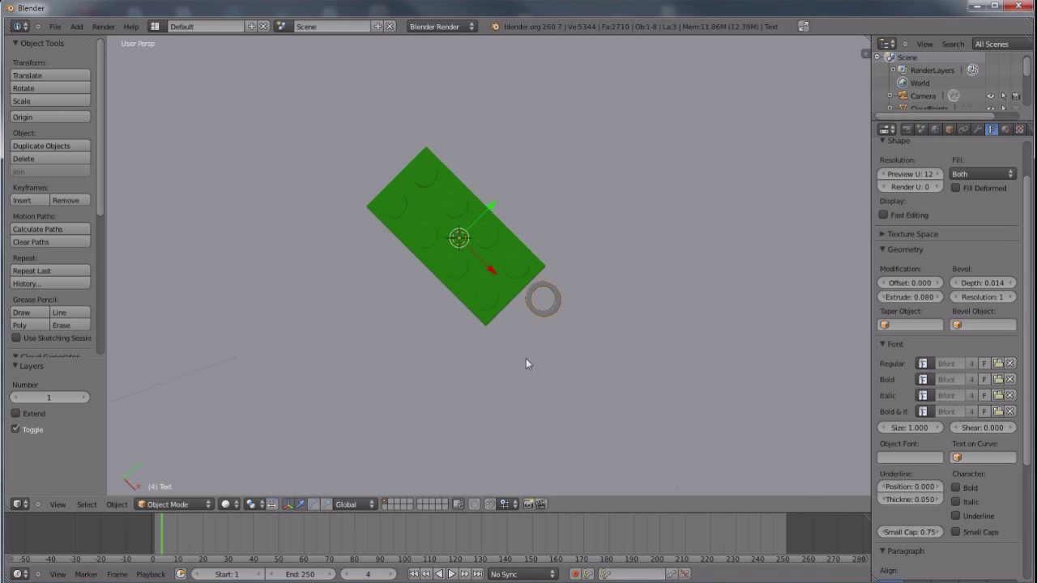
{"action": "key", "text": "KP_6"}
{"action": "key", "text": "KP_6"}
{"action": "key", "text": "KP_6"}
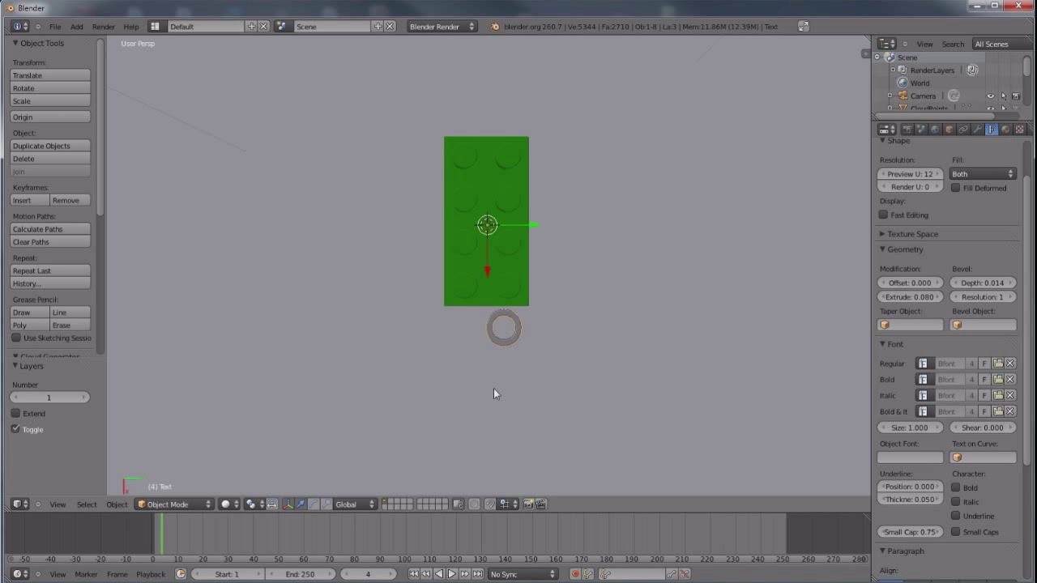
{"action": "key", "text": "z"}
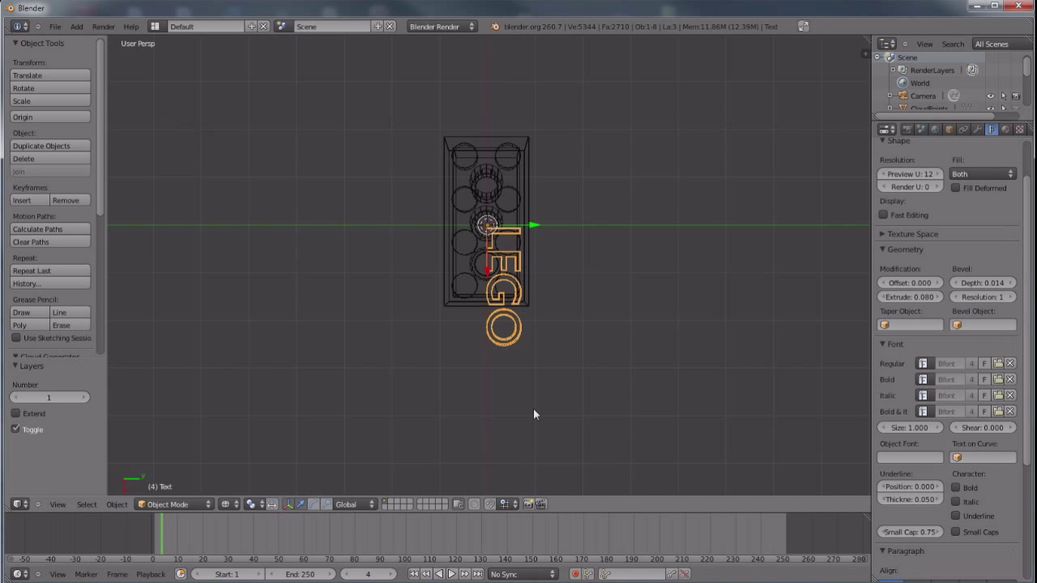
{"action": "key", "text": "r"}
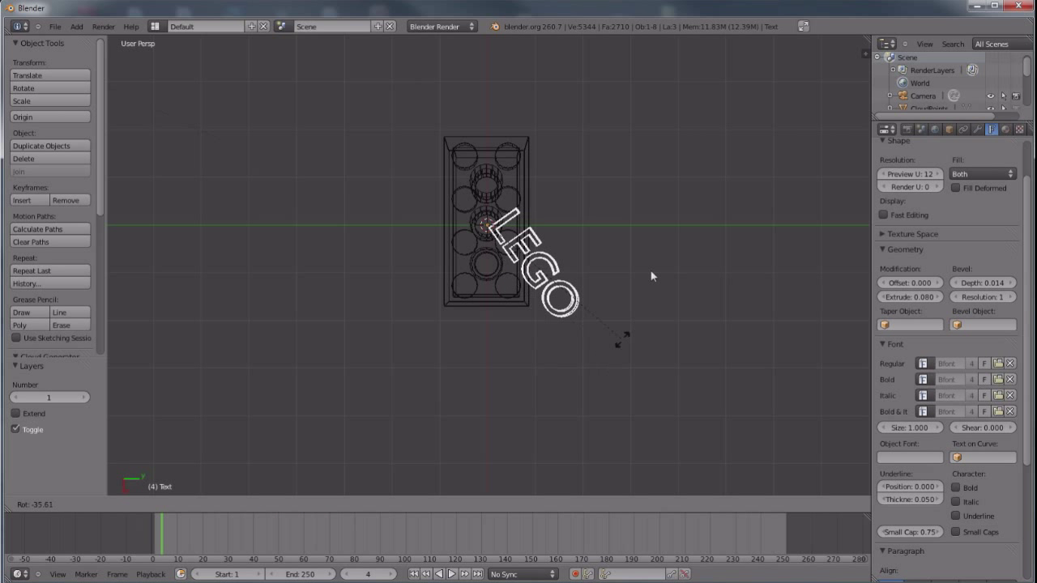
{"action": "left_click", "coordinate": [623, 193]}
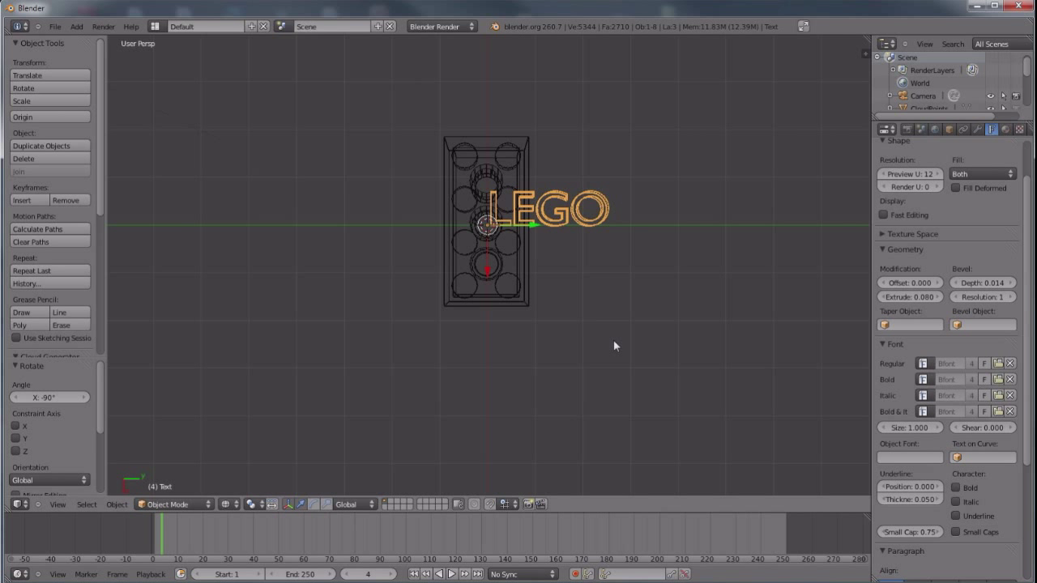
Scale the LEGO text to about 0.249 and move it onto a corner stud of the brick in orthographic view
{"action": "key", "text": "KP_5"}
{"action": "scroll", "coordinate": [614, 340], "scroll_direction": "up", "scroll_amount": 7}
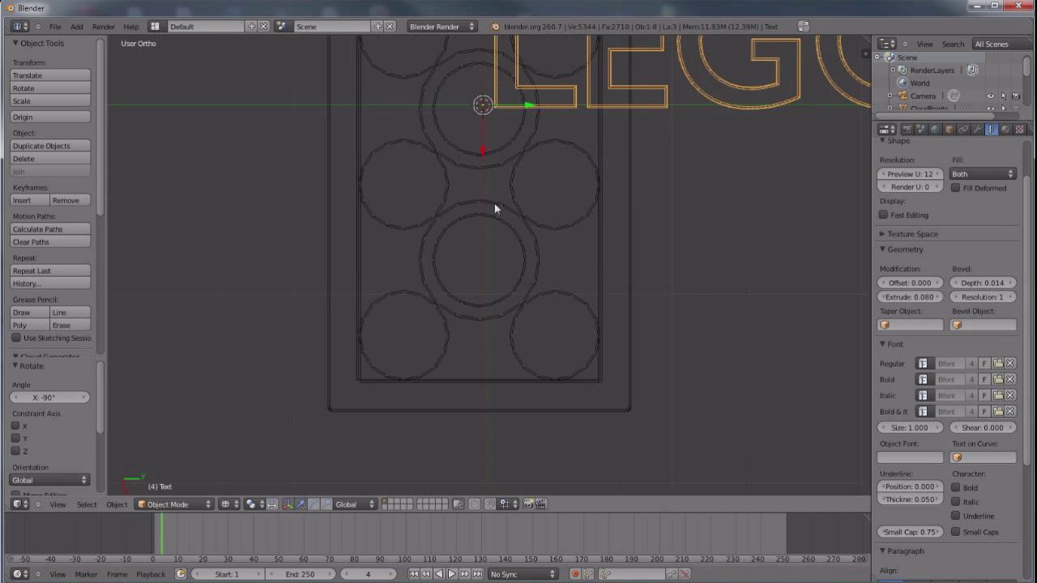
{"action": "middle_click_drag", "start_coordinate": [525, 281], "coordinate": [462, 444], "text": "shift"}
{"action": "key", "text": "s"}
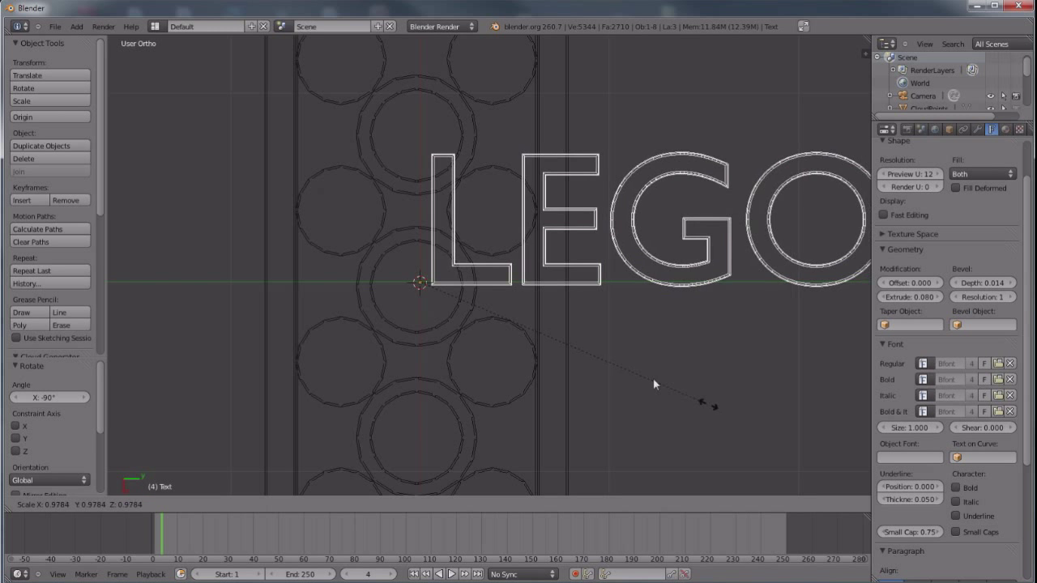
{"action": "left_click", "coordinate": [489, 321]}
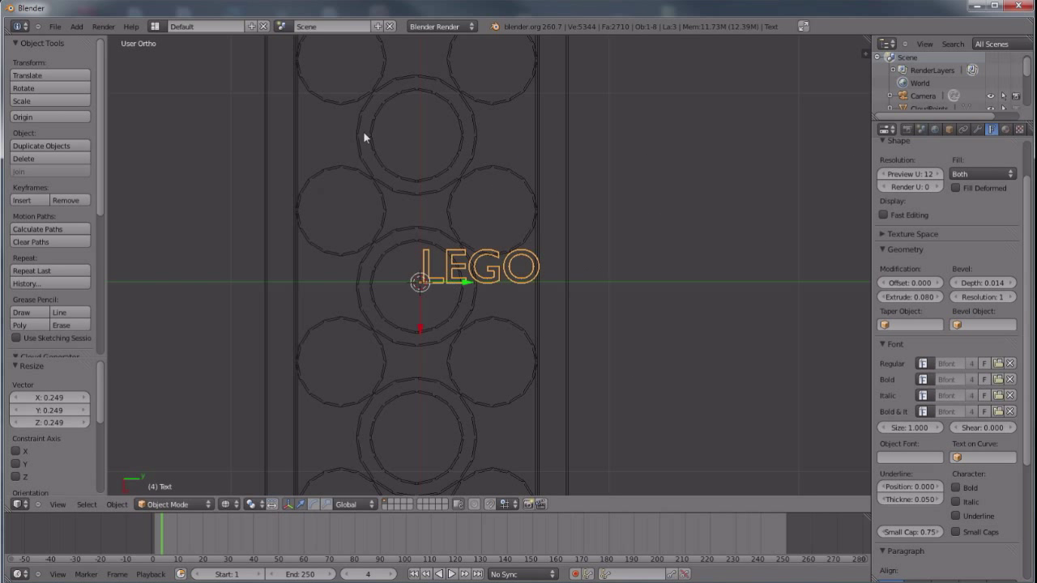
{"action": "key", "text": "g"}
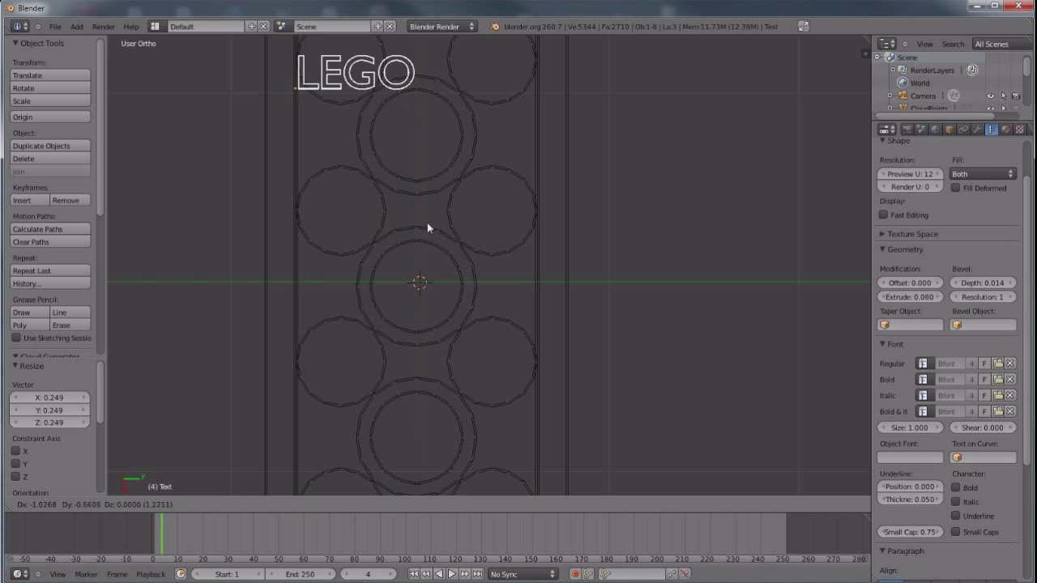
{"action": "left_click", "coordinate": [421, 223]}
Scale the LEGO text down by about 0.563 and shift it inside the corner stud's outline
{"action": "middle_click_drag", "start_coordinate": [366, 215], "coordinate": [492, 304], "text": "shift"}
{"action": "scroll", "coordinate": [416, 321], "scroll_direction": "up", "scroll_amount": 2}
{"action": "scroll", "coordinate": [632, 333], "scroll_direction": "up", "scroll_amount": 3}
{"action": "key", "text": "s"}
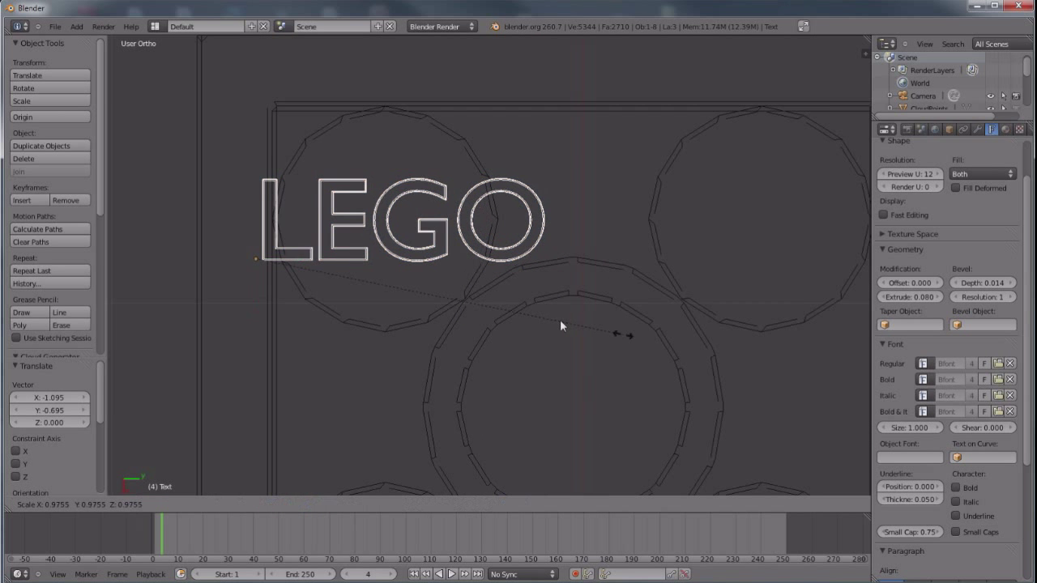
{"action": "left_click", "coordinate": [467, 308]}
{"action": "key", "text": "g"}
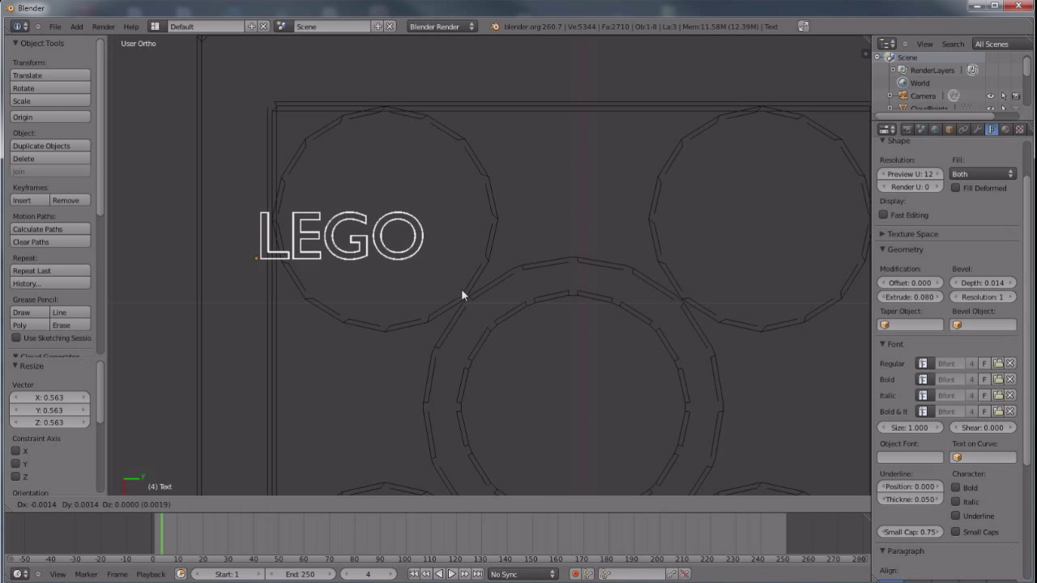
{"action": "left_click", "coordinate": [470, 289]}
Enlarge the LEGO text by about 1.143 and center it within the corner stud's circle
{"action": "key", "text": "s"}
{"action": "left_click", "coordinate": [496, 289]}
{"action": "key", "text": "g"}
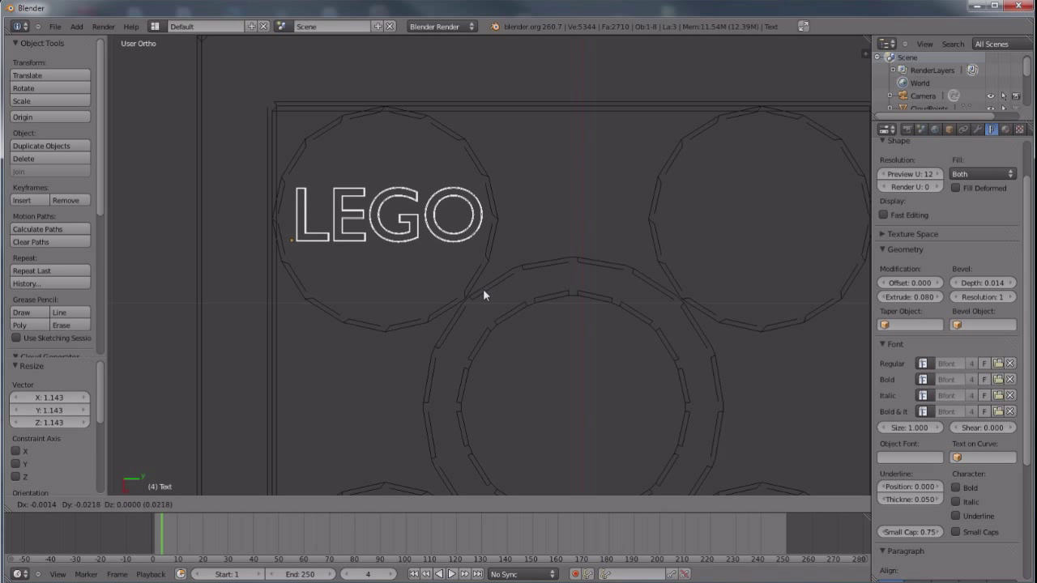
{"action": "left_click", "coordinate": [483, 288]}
{"action": "key", "text": "g"}
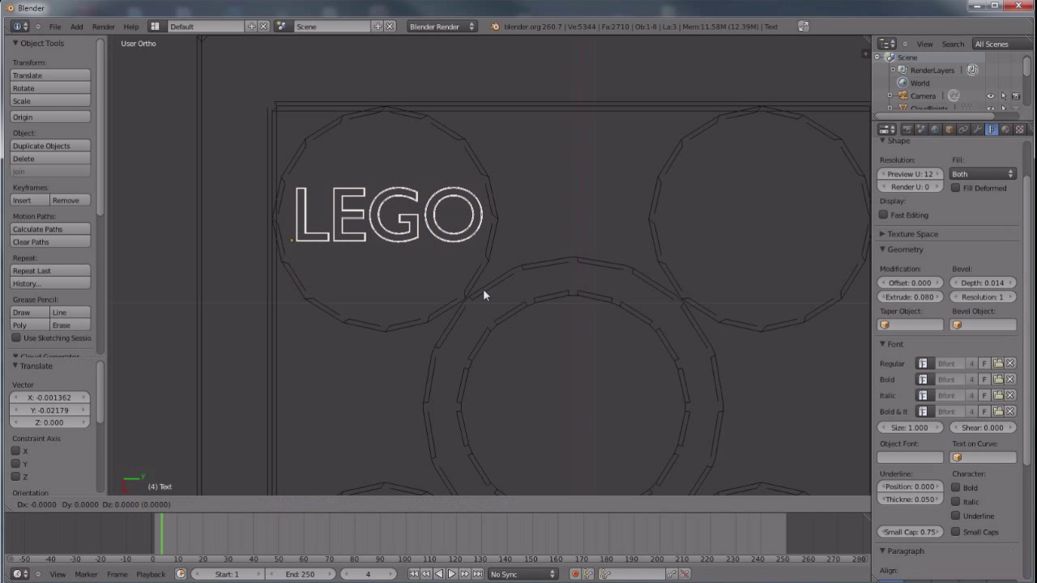
{"action": "left_click", "coordinate": [483, 289]}
In a wireframe front view, raise the LEGO text about 0.795 along Z toward the brick's top
{"action": "scroll", "coordinate": [635, 435], "scroll_direction": "down", "scroll_amount": 5}
{"action": "middle_click_drag", "start_coordinate": [572, 437], "coordinate": [631, 339]}
{"action": "key", "text": "z"}
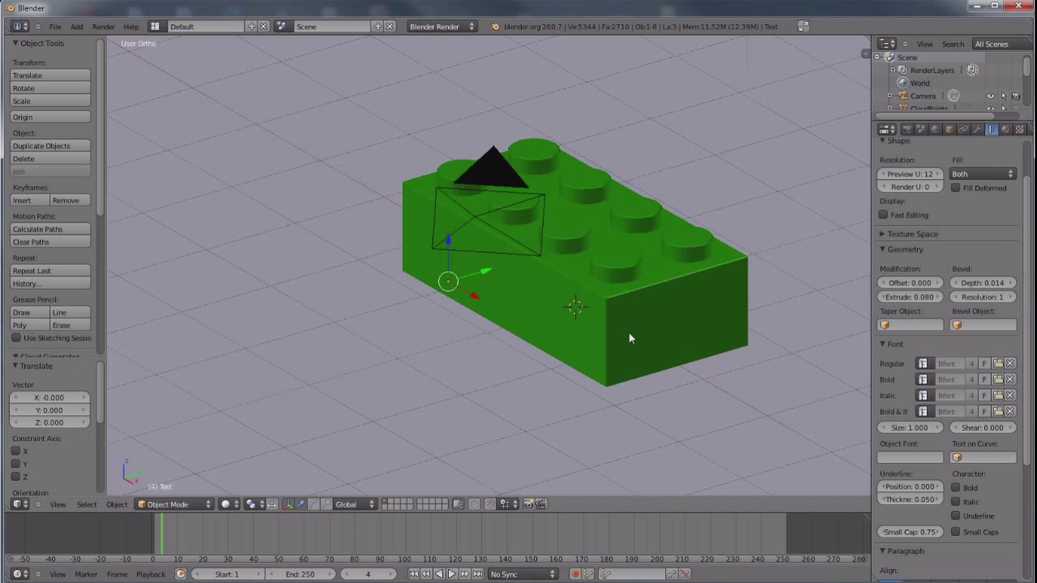
{"action": "key", "text": "z"}
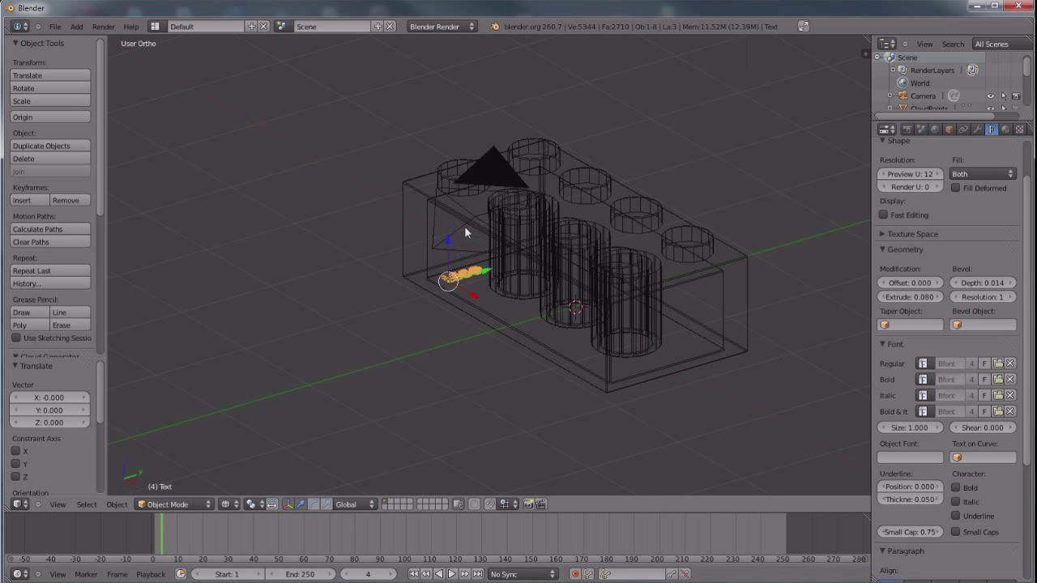
{"action": "key", "text": "KP_1"}
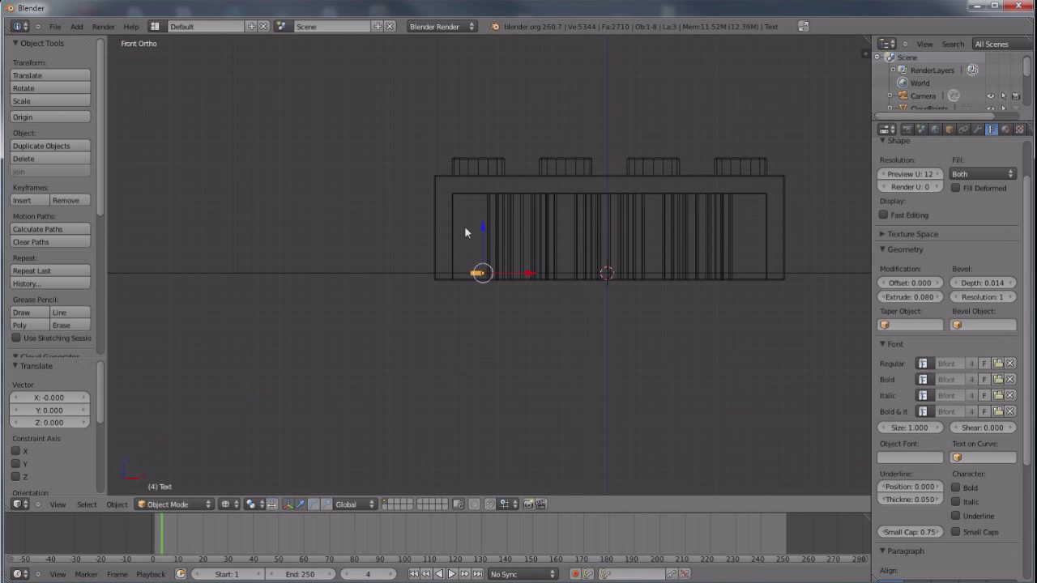
{"action": "scroll", "coordinate": [486, 233], "scroll_direction": "up", "scroll_amount": 5}
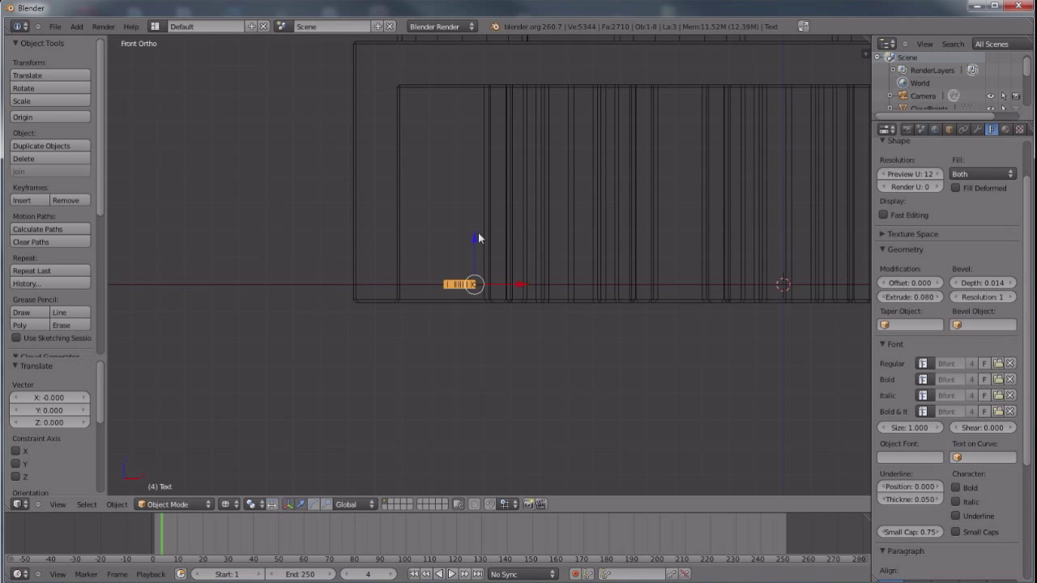
{"action": "key", "text": "g"}
{"action": "key", "text": "z"}
{"action": "left_click", "coordinate": [481, 171]}
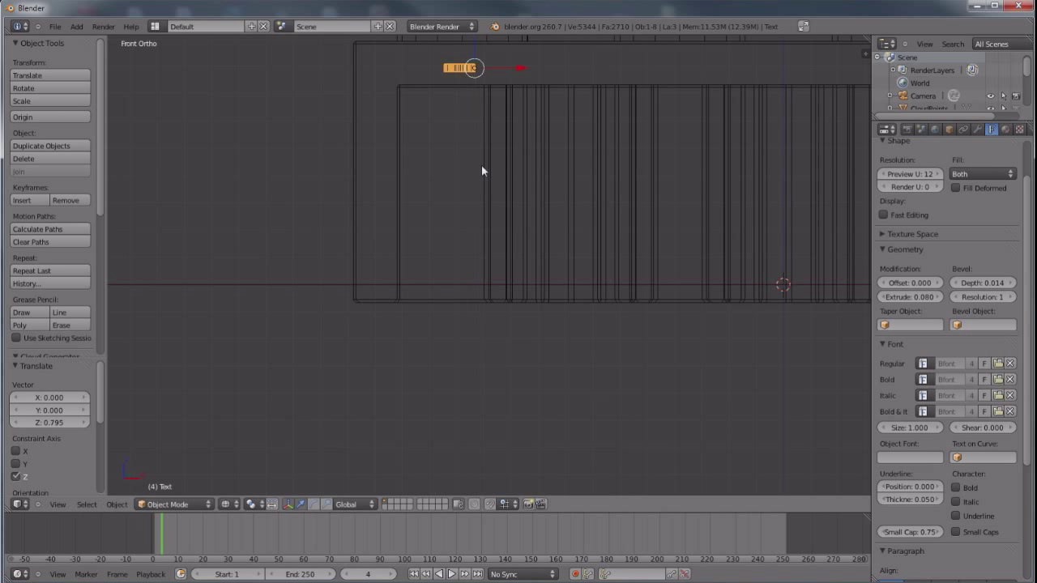
Raise the LEGO text another 0.239 or so along Z, to just below the corner stud's top surface
{"action": "middle_click_drag", "start_coordinate": [500, 80], "coordinate": [456, 343], "text": "shift"}
{"action": "scroll", "coordinate": [456, 343], "scroll_direction": "up", "scroll_amount": 4}
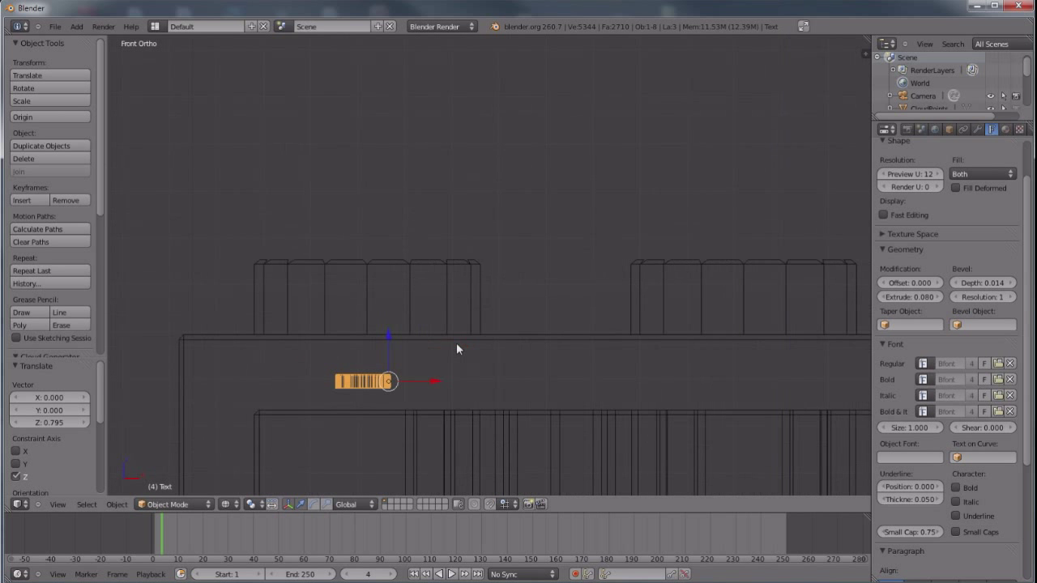
{"action": "key", "text": "g"}
{"action": "key", "text": "z"}
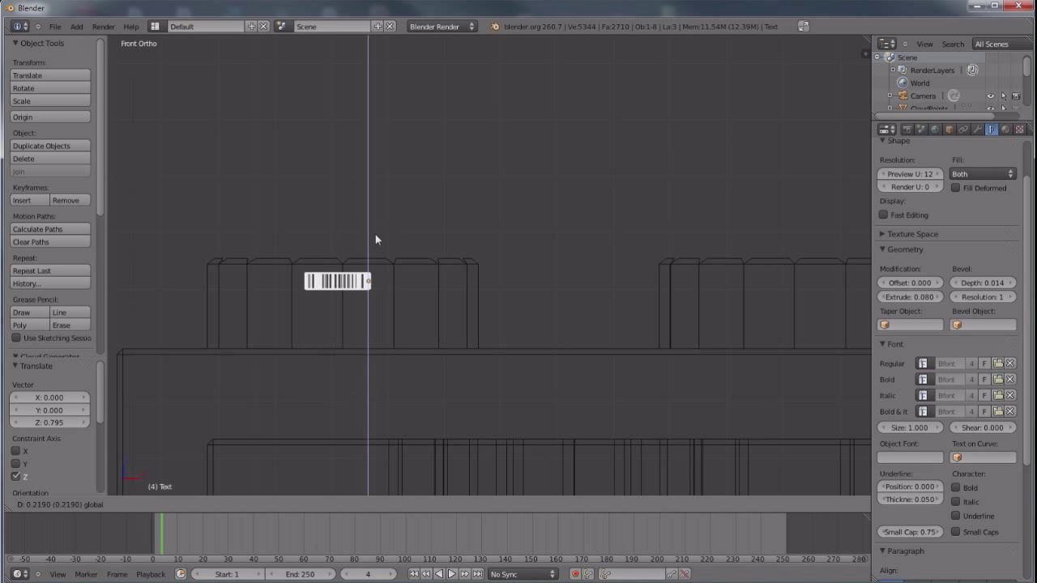
{"action": "left_click", "coordinate": [365, 232]}
Nudge the LEGO text up about 0.009 along Z so it protrudes slightly above the stud's top
{"action": "scroll", "coordinate": [354, 246], "scroll_direction": "up", "scroll_amount": 5}
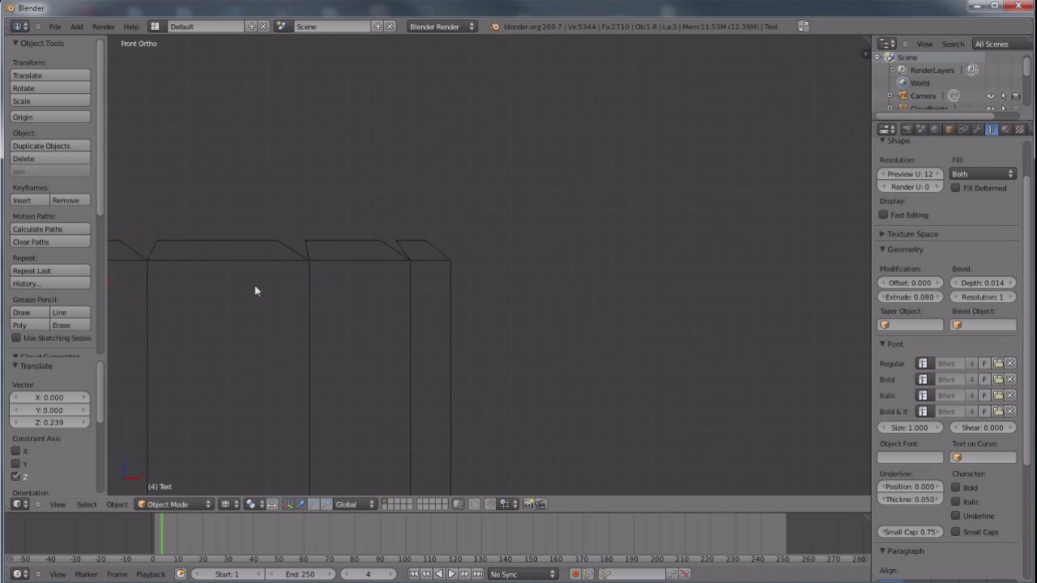
{"action": "middle_click_drag", "start_coordinate": [512, 309], "coordinate": [666, 318], "text": "shift"}
{"action": "scroll", "coordinate": [472, 311], "scroll_direction": "up", "scroll_amount": 3}
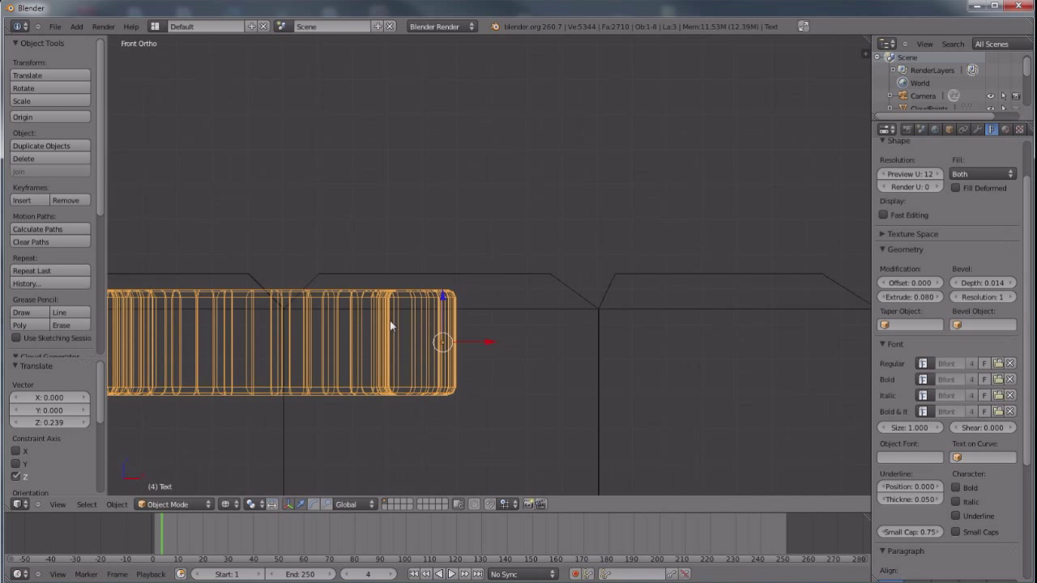
{"action": "middle_click_drag", "start_coordinate": [388, 322], "coordinate": [459, 303], "text": "shift"}
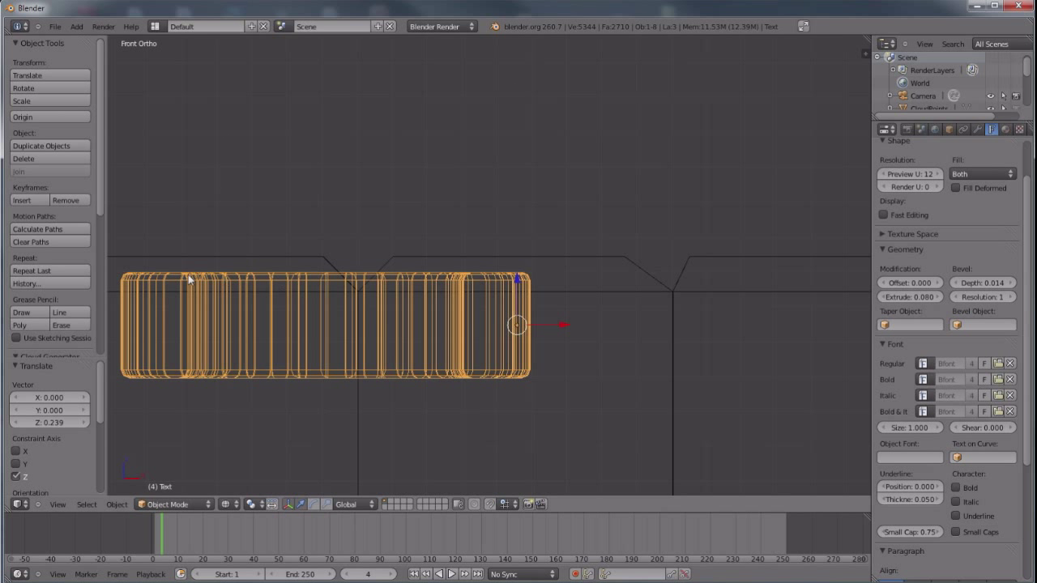
{"action": "key", "text": "g"}
{"action": "key", "text": "z"}
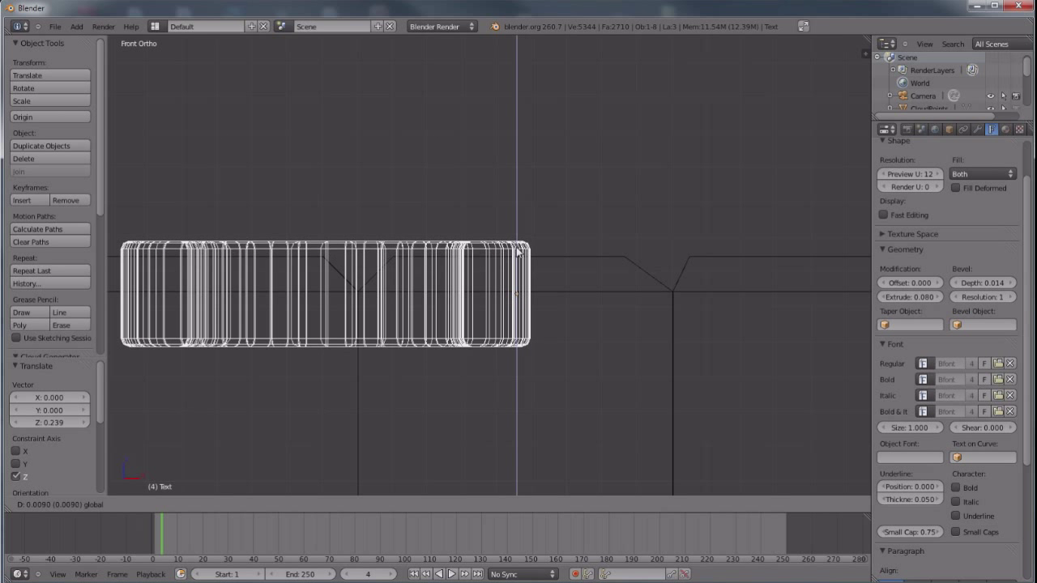
{"action": "left_click", "coordinate": [530, 254]}
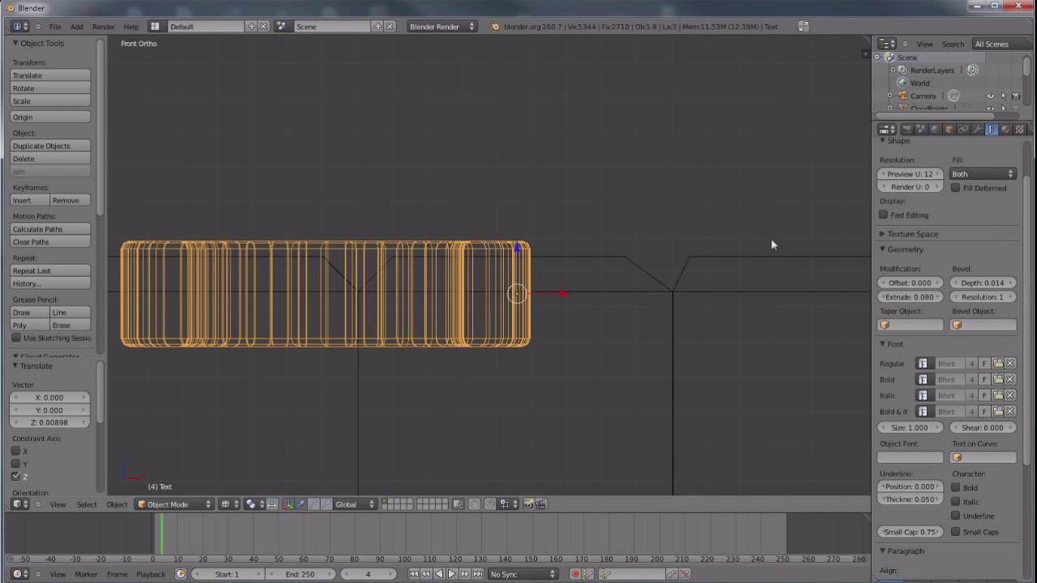
Examine the raised LEGO lettering on the corner stud in solid shading from an angled view
{"action": "scroll", "coordinate": [648, 291], "scroll_direction": "down", "scroll_amount": 4}
{"action": "middle_click_drag", "start_coordinate": [688, 319], "coordinate": [561, 403]}
{"action": "scroll", "coordinate": [667, 336], "scroll_direction": "down", "scroll_amount": 5}
{"action": "key", "text": "z"}
{"action": "scroll", "coordinate": [648, 335], "scroll_direction": "up", "scroll_amount": 3}
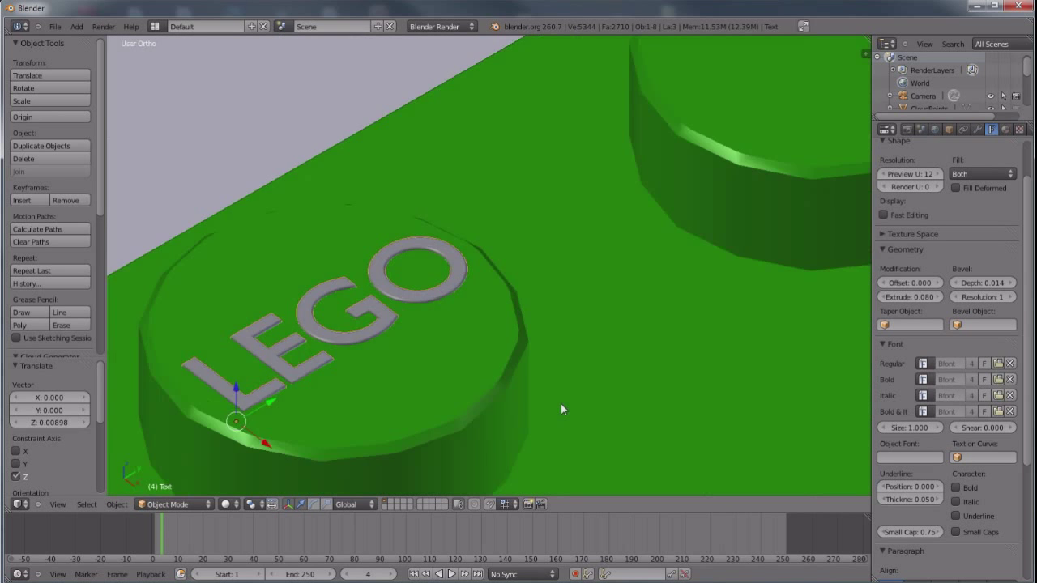
{"action": "scroll", "coordinate": [541, 405], "scroll_direction": "up", "scroll_amount": 2}
{"action": "scroll", "coordinate": [501, 393], "scroll_direction": "down", "scroll_amount": 4}
{"action": "scroll", "coordinate": [494, 391], "scroll_direction": "up", "scroll_amount": 2}
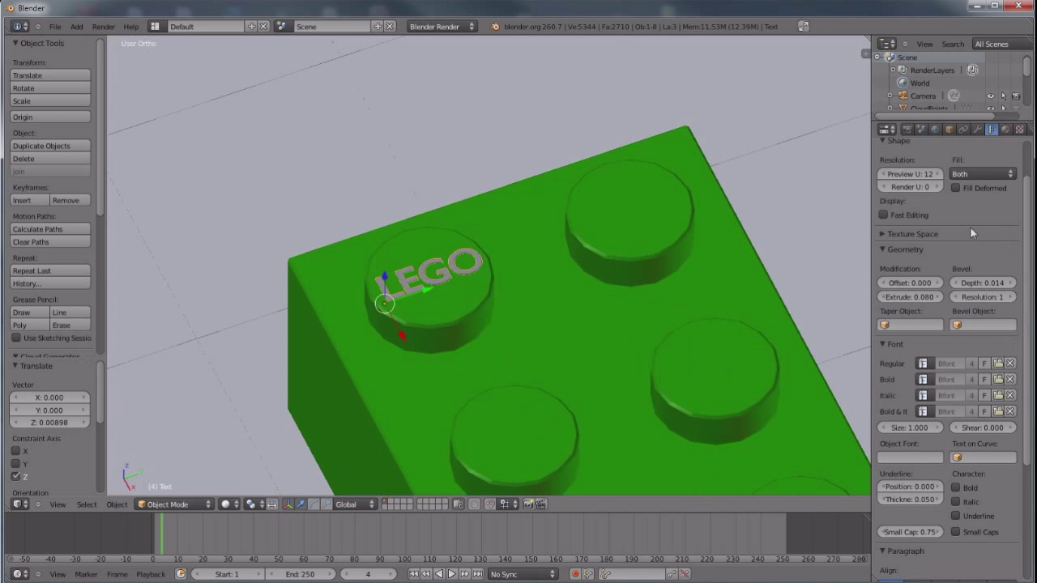
Assign the existing Green material to the LEGO text
{"action": "left_click", "coordinate": [1006, 130]}
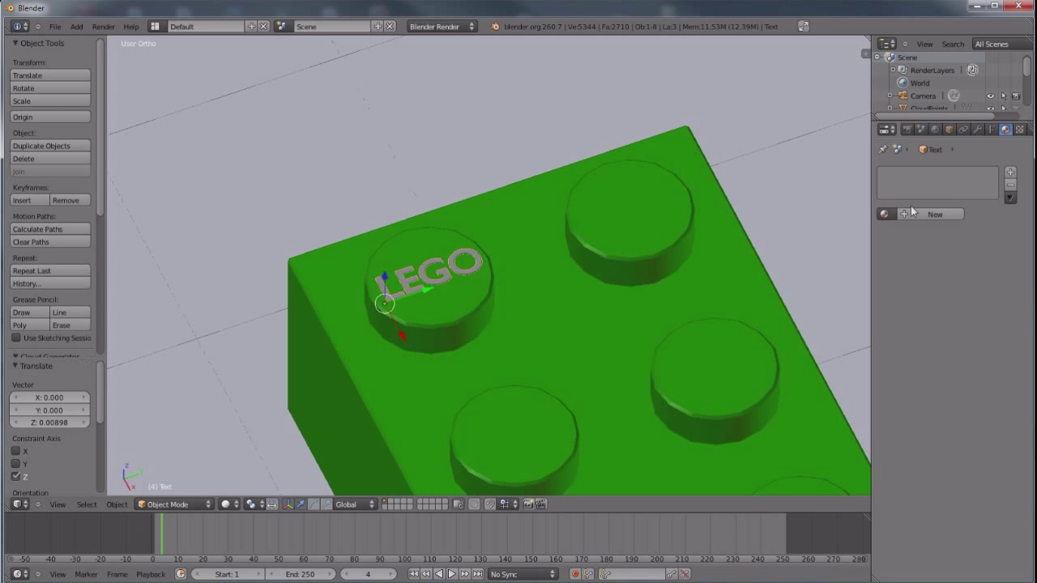
{"action": "left_click", "coordinate": [884, 215]}
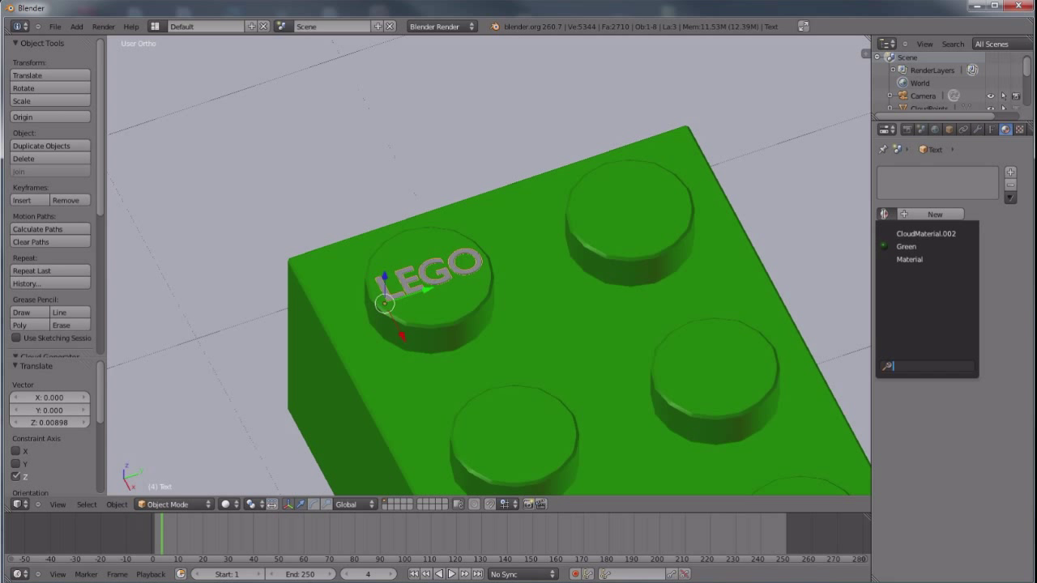
{"action": "left_click", "coordinate": [906, 246]}
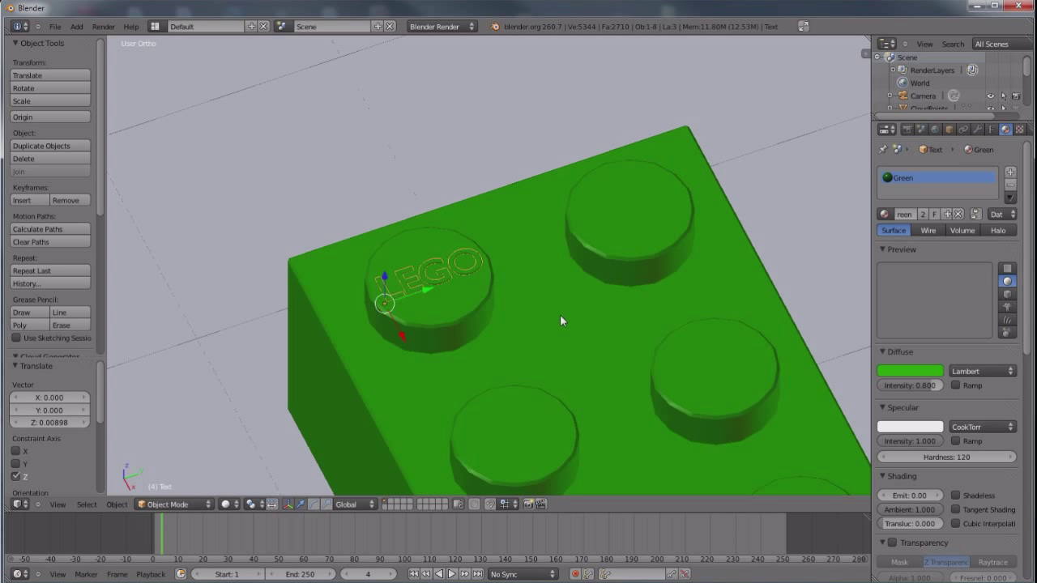
{"action": "scroll", "coordinate": [565, 318], "scroll_direction": "down", "scroll_amount": 1}
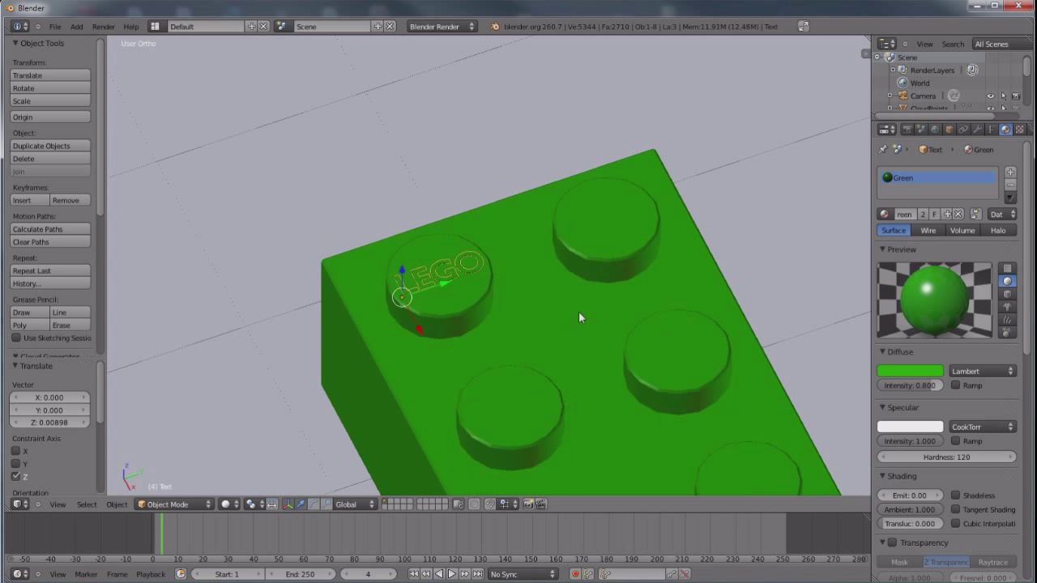
Add an Array modifier to the LEGO text
{"action": "left_click", "coordinate": [978, 128]}
{"action": "left_click", "coordinate": [924, 188]}
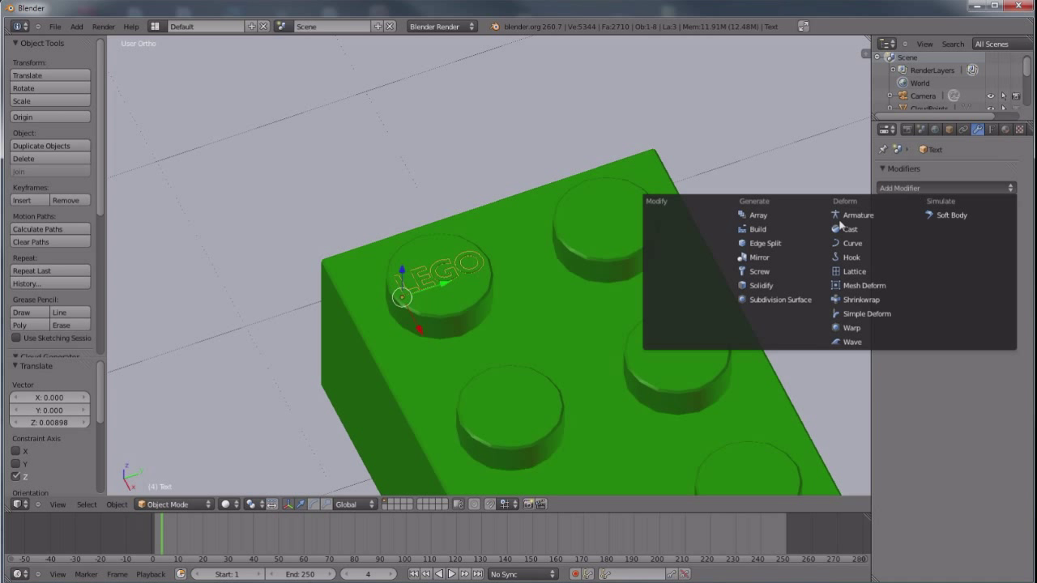
{"action": "left_click", "coordinate": [757, 215]}
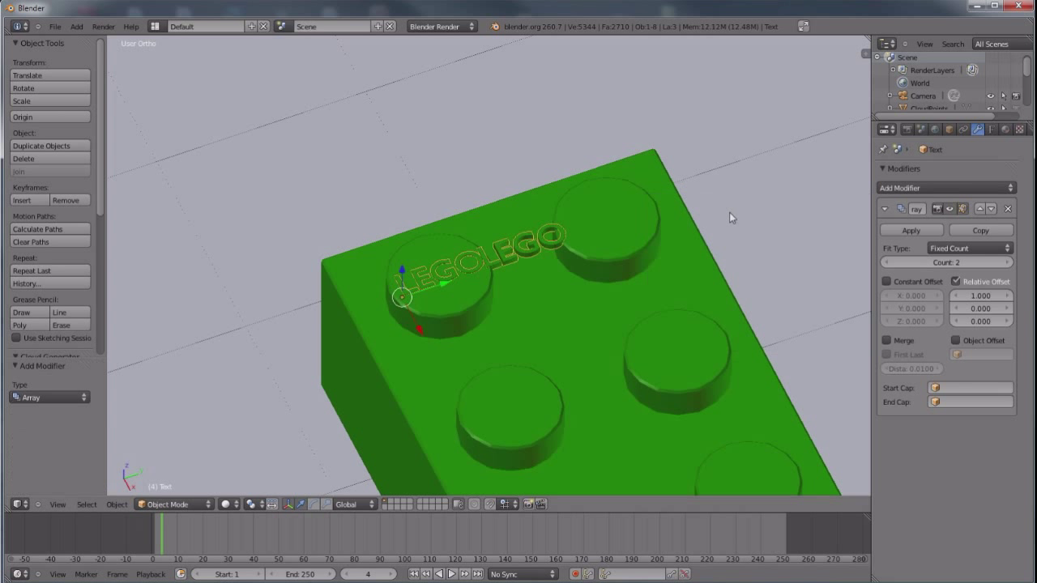
Set the text Array's relative X offset to 2.000 so the copy sits on the neighbouring stud
{"action": "left_click", "coordinate": [957, 297]}
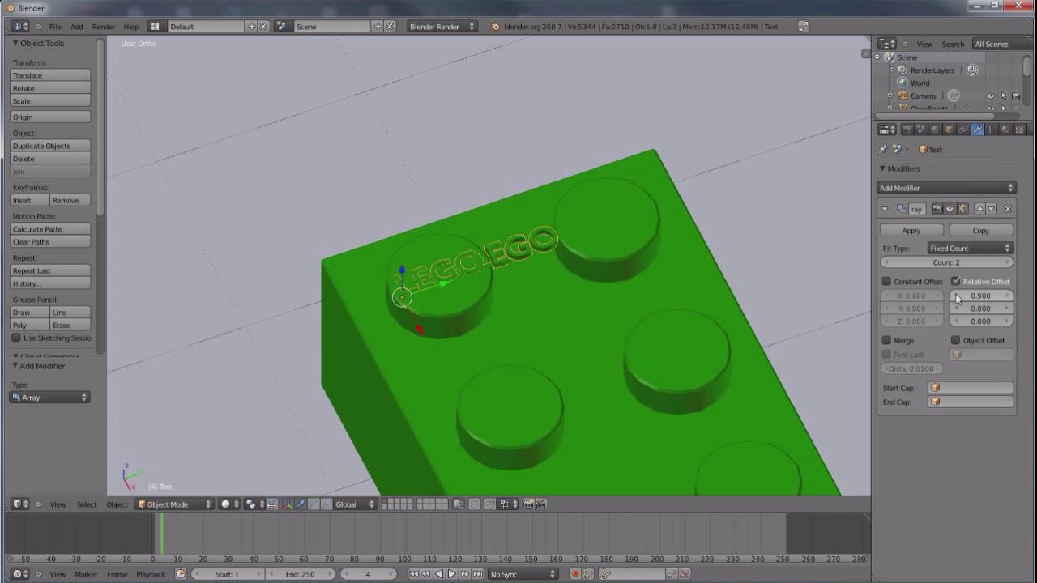
{"action": "left_click", "coordinate": [1005, 297]}
{"action": "left_click", "coordinate": [1006, 297]}
{"action": "left_click", "coordinate": [1007, 297]}
{"action": "left_click", "coordinate": [1007, 297]}
{"action": "left_click", "coordinate": [1007, 298]}
{"action": "left_click", "coordinate": [1007, 297]}
{"action": "left_click", "coordinate": [1008, 299]}
{"action": "left_click", "coordinate": [1007, 298]}
{"action": "left_click", "coordinate": [1008, 299]}
{"action": "left_click", "coordinate": [1008, 298]}
{"action": "left_click", "coordinate": [1007, 298]}
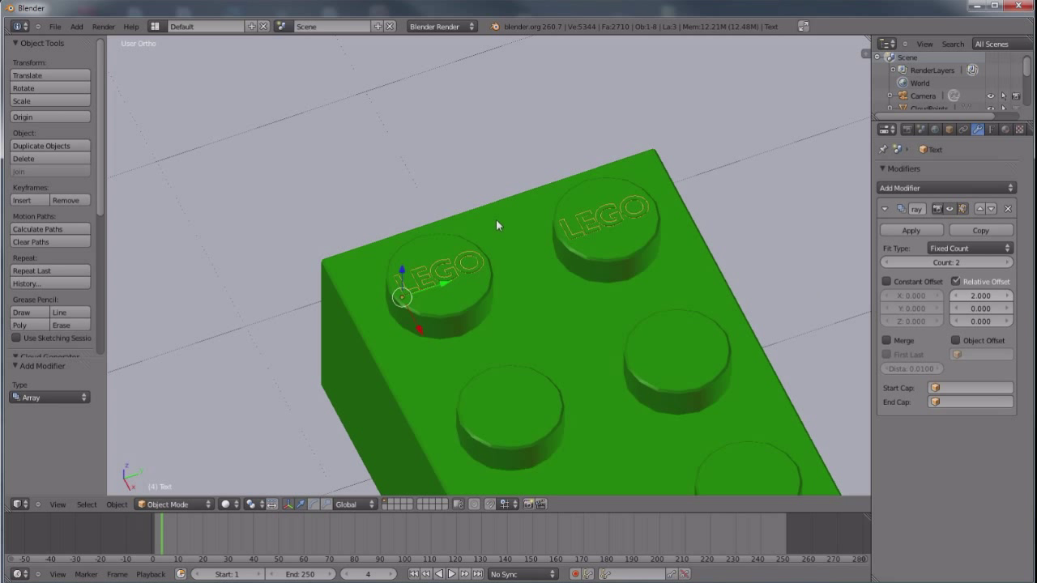
Add a second Array modifier to the text with relative offset X 0 and Y about -7.021, placing copies on the next stud row
{"action": "left_click", "coordinate": [932, 189]}
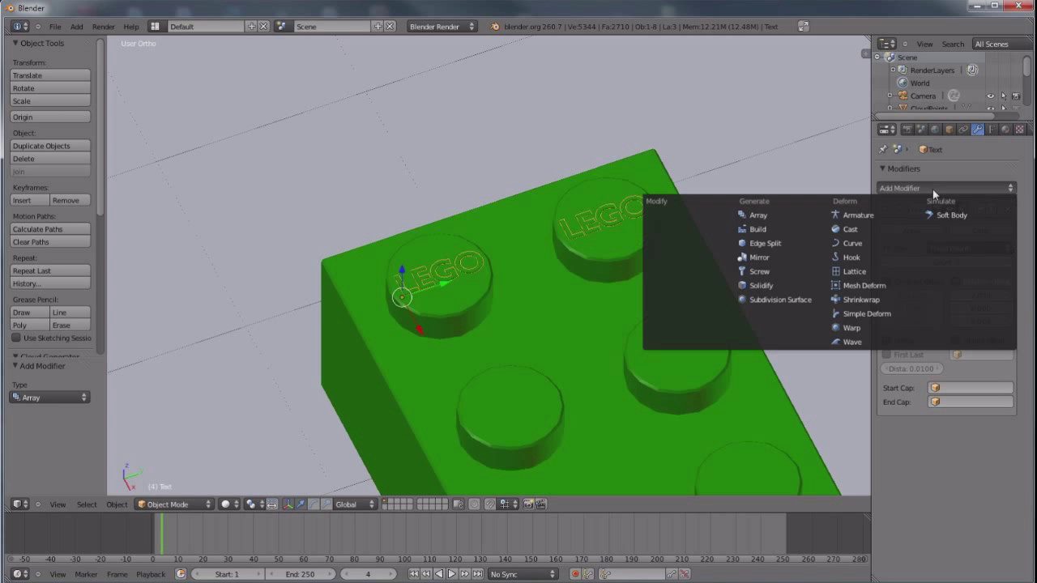
{"action": "left_click", "coordinate": [761, 216]}
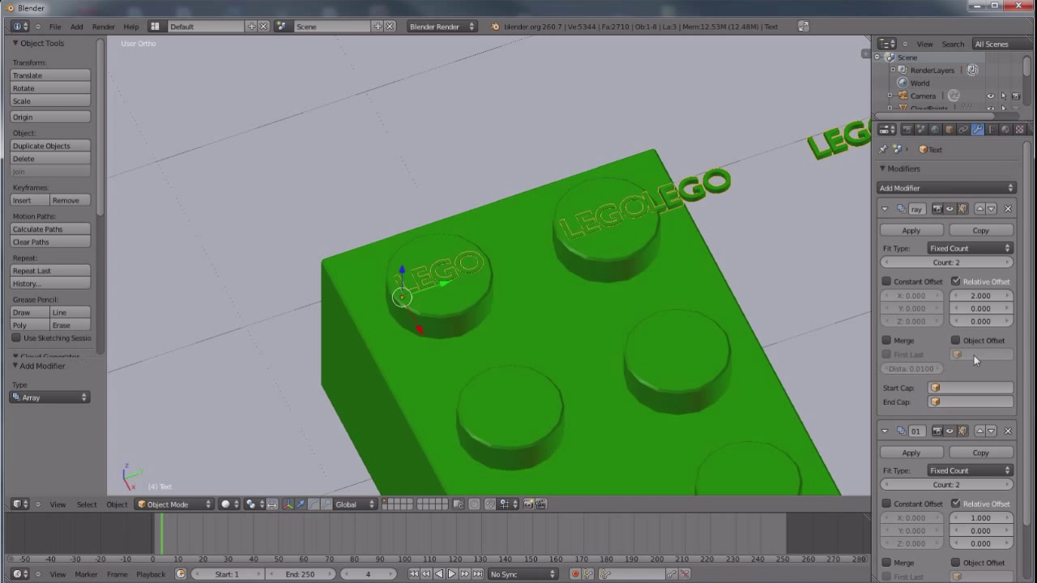
{"action": "scroll", "coordinate": [988, 493], "scroll_direction": "down", "scroll_amount": 2}
{"action": "left_click", "coordinate": [977, 467]}
{"action": "type", "text": "0"}
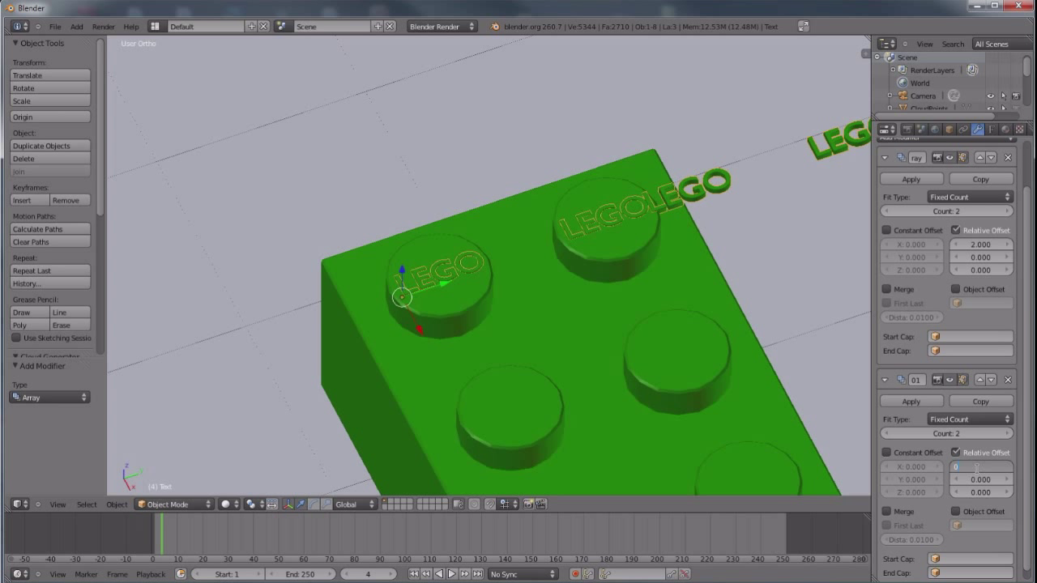
{"action": "key", "text": "Return"}
{"action": "mouse_move", "coordinate": [1011, 484]}
{"action": "left_mouse_down"}
{"action": "mouse_move", "coordinate": [978, 479]}
{"action": "mouse_move", "coordinate": [1009, 485]}
{"action": "left_mouse_up"}
{"action": "scroll", "coordinate": [1008, 485], "scroll_direction": "down", "scroll_amount": 1}
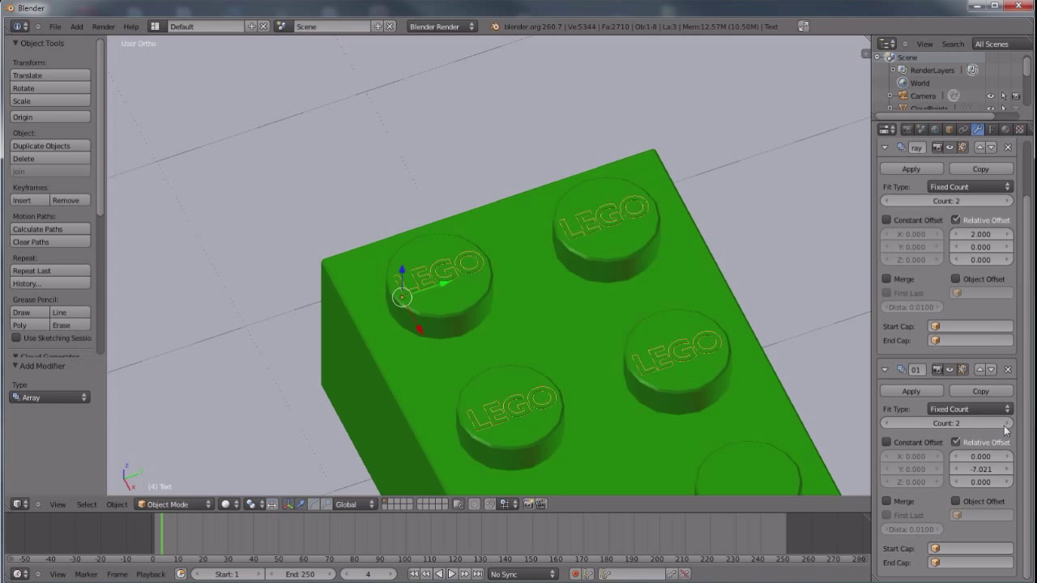
Set the second Array's count to 4 to cover all studs, and render the brick to check the lettering
{"action": "left_click", "coordinate": [1010, 427]}
{"action": "left_click", "coordinate": [1010, 427]}
{"action": "scroll", "coordinate": [674, 395], "scroll_direction": "down", "scroll_amount": 7}
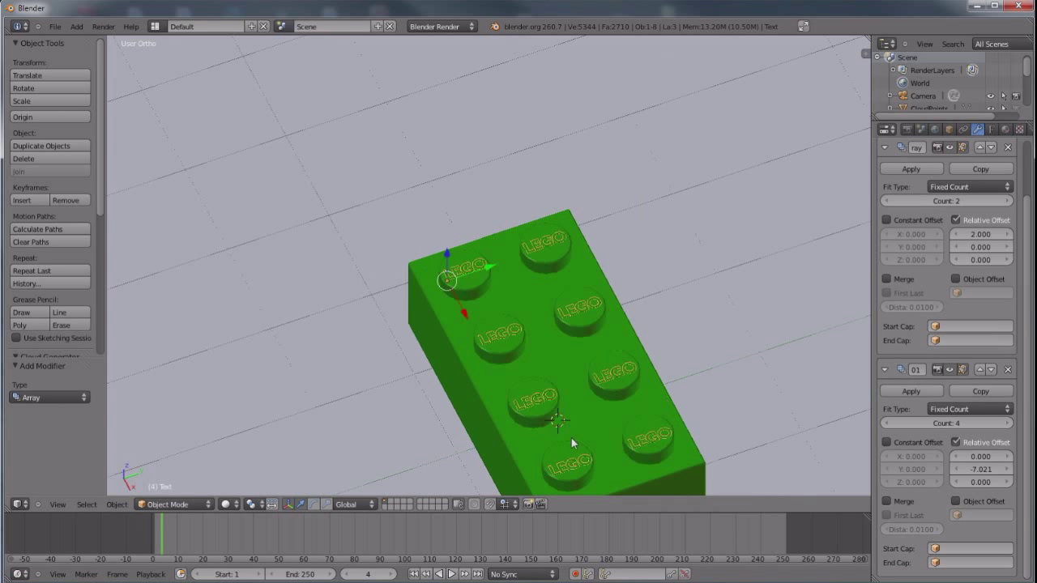
{"action": "middle_click_drag", "start_coordinate": [576, 431], "coordinate": [615, 405]}
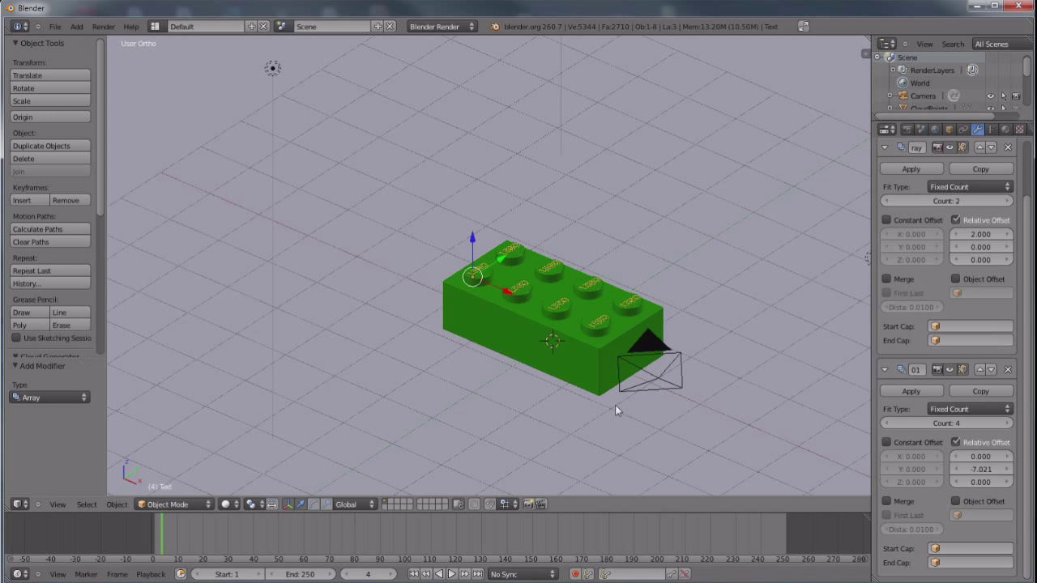
{"action": "key", "text": "F12"}
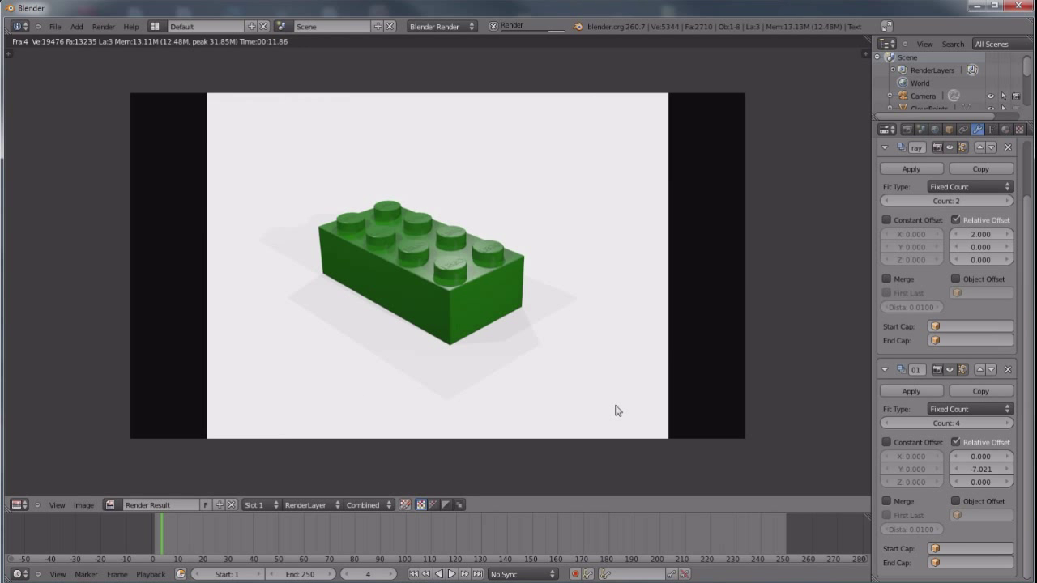
{"action": "key", "text": "Escape"}
Set the second Array's relative Y offset to -6.921 so the lettering lines up with the far studs
{"action": "scroll", "coordinate": [653, 375], "scroll_direction": "up", "scroll_amount": 3}
{"action": "middle_click_drag", "start_coordinate": [653, 375], "coordinate": [610, 425]}
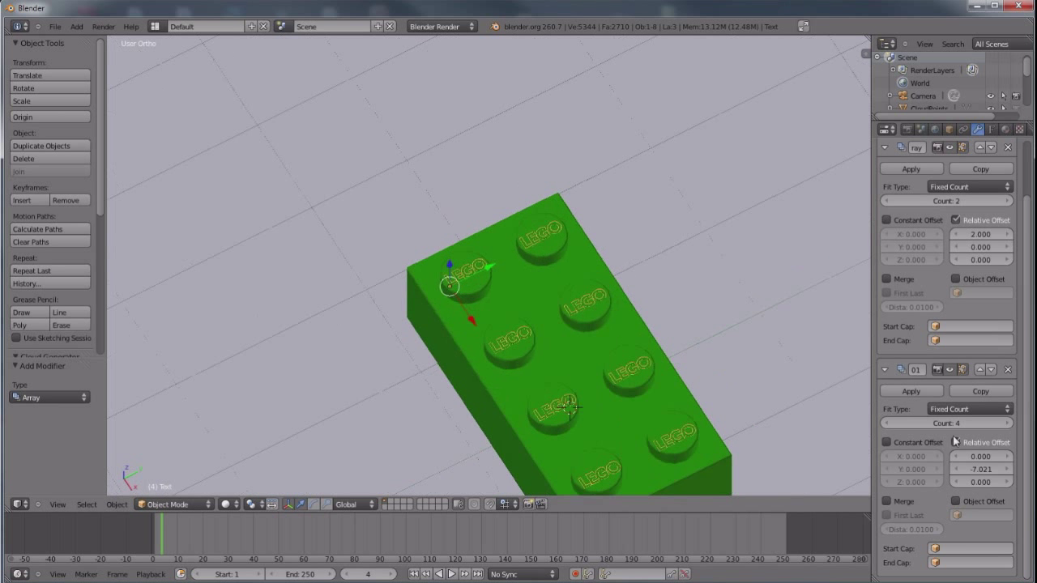
{"action": "left_click", "coordinate": [956, 469]}
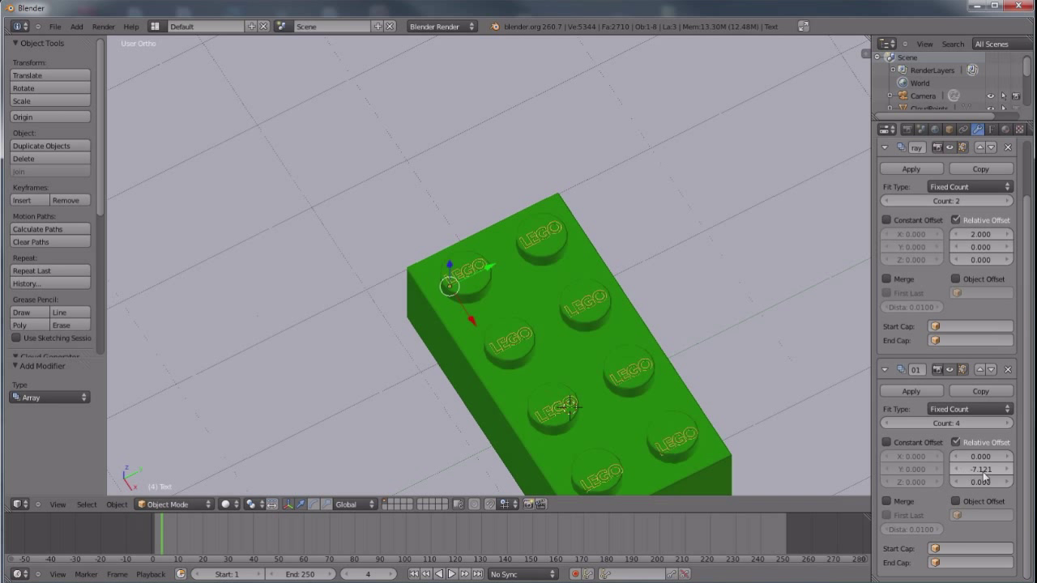
{"action": "left_click", "coordinate": [1010, 469]}
{"action": "left_click", "coordinate": [1009, 469]}
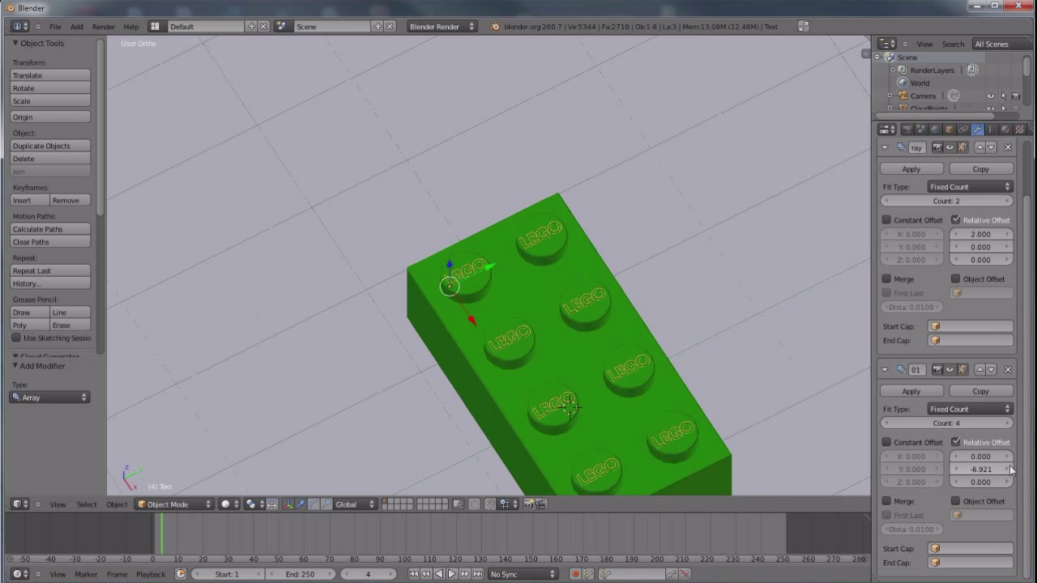
Raise the LEGO text about 0.003 along Z above the stud tops and render the brick again
{"action": "scroll", "coordinate": [491, 405], "scroll_direction": "down", "scroll_amount": 1}
{"action": "scroll", "coordinate": [491, 405], "scroll_direction": "down", "scroll_amount": 1}
{"action": "middle_click_drag", "start_coordinate": [599, 403], "coordinate": [632, 333]}
{"action": "scroll", "coordinate": [632, 333], "scroll_direction": "up", "scroll_amount": 5}
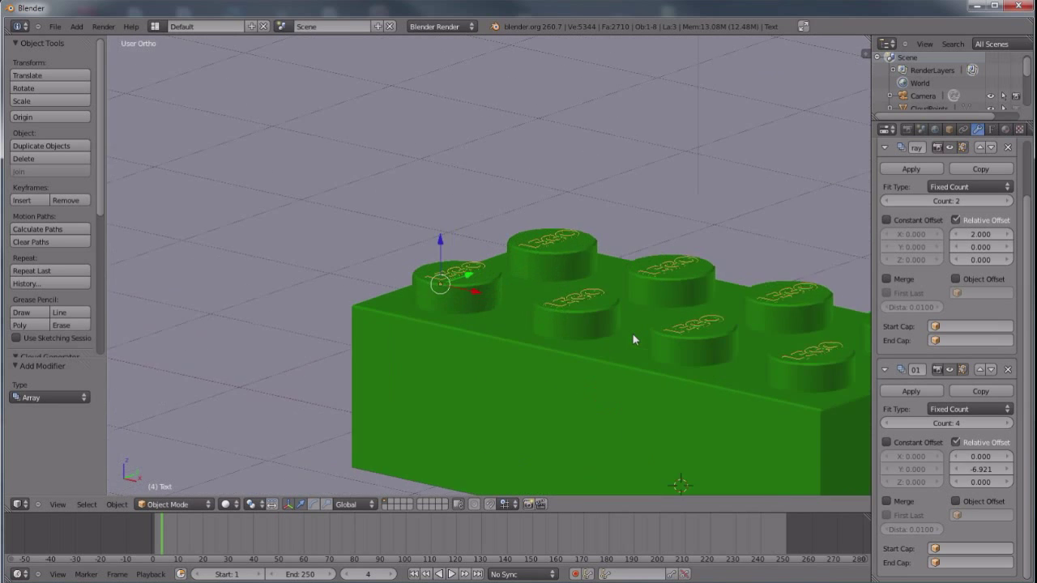
{"action": "scroll", "coordinate": [632, 333], "scroll_direction": "up", "scroll_amount": 2}
{"action": "scroll", "coordinate": [428, 250], "scroll_direction": "up", "scroll_amount": 4}
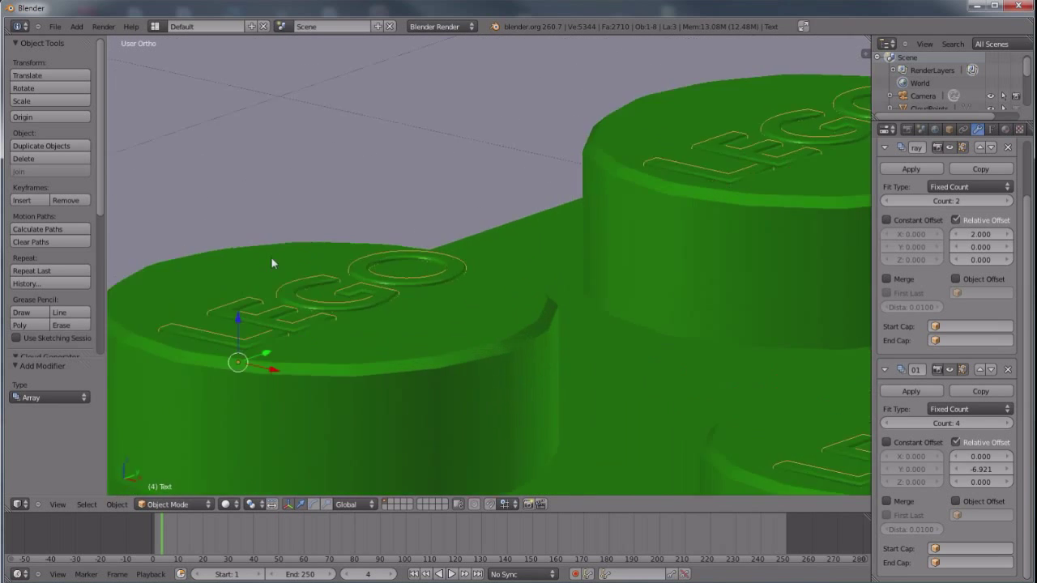
{"action": "left_click_drag", "start_coordinate": [237, 319], "coordinate": [238, 320]}
{"action": "scroll", "coordinate": [428, 364], "scroll_direction": "down", "scroll_amount": 8}
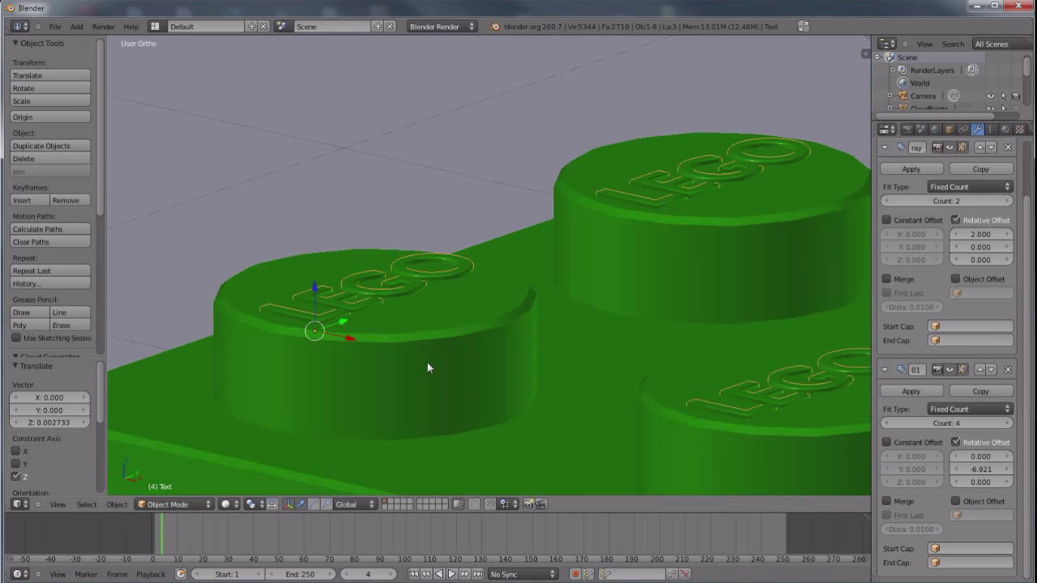
{"action": "scroll", "coordinate": [551, 377], "scroll_direction": "down", "scroll_amount": 3}
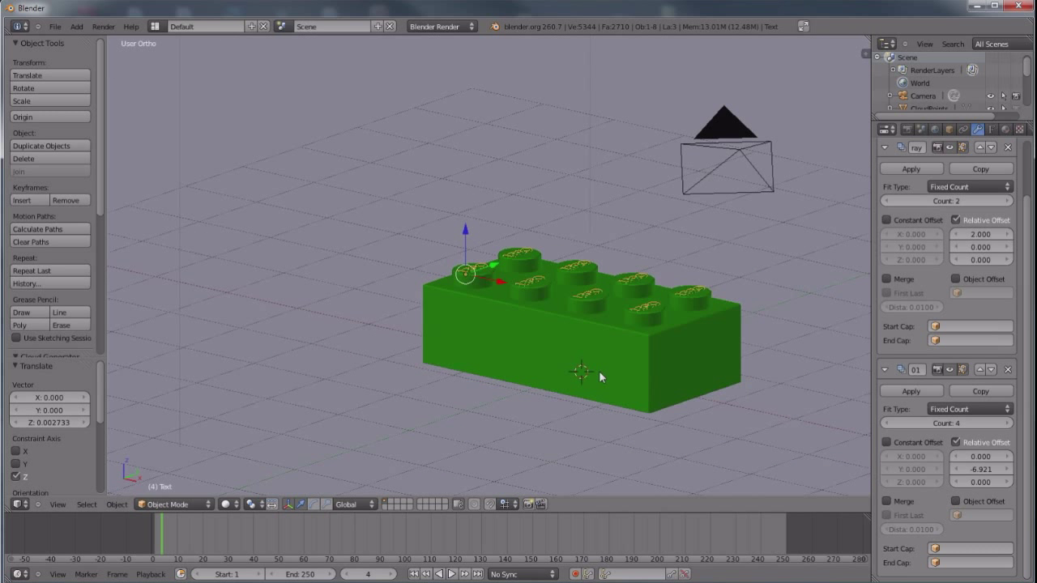
{"action": "key", "text": "F12"}
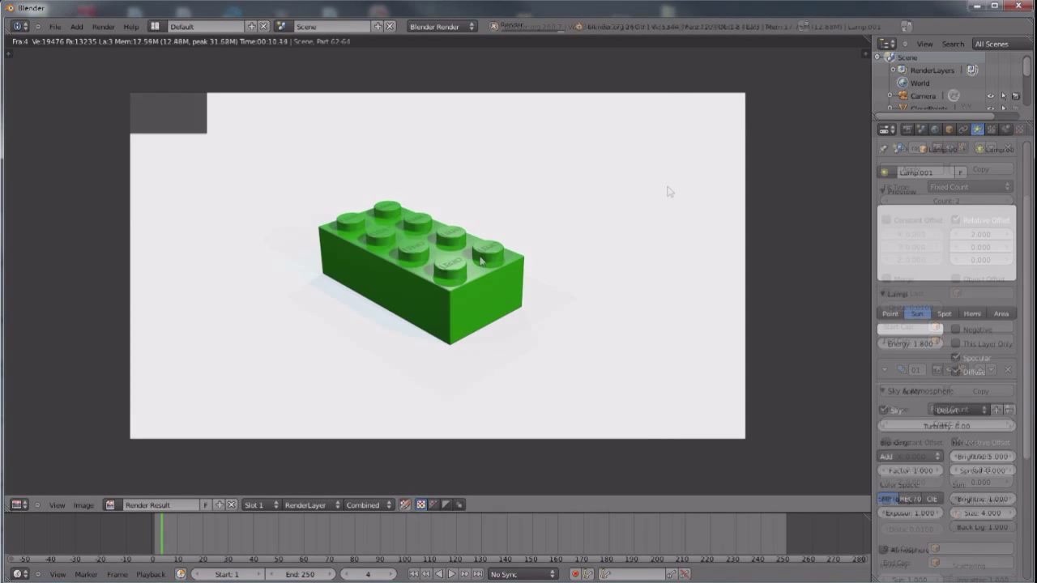
{"action": "key", "text": "Escape"}
Convert the arrayed LEGO text to a mesh
{"action": "middle_click_drag", "start_coordinate": [474, 372], "coordinate": [529, 344]}
{"action": "scroll", "coordinate": [551, 328], "scroll_direction": "up", "scroll_amount": 4}
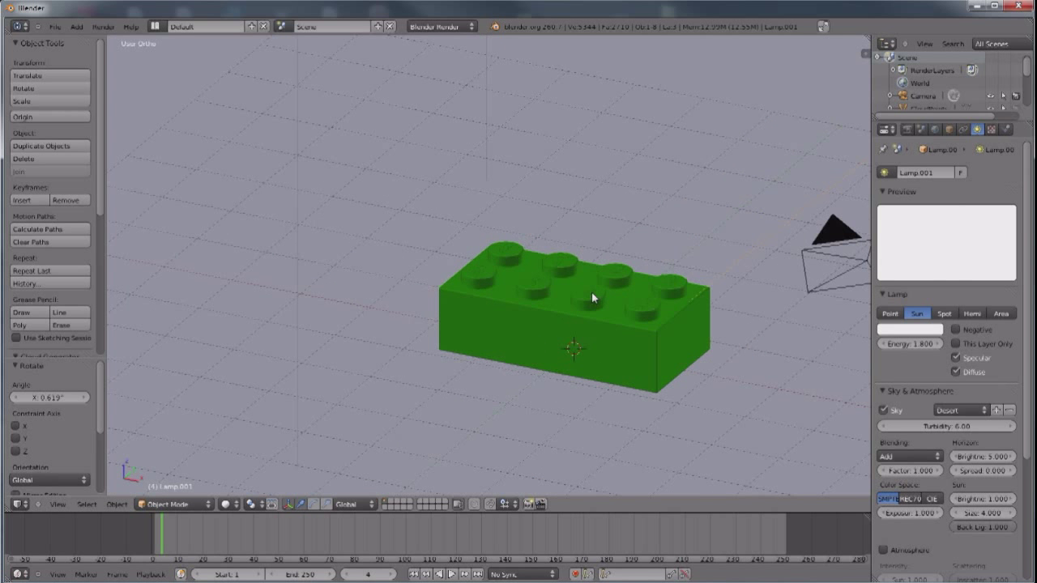
{"action": "right_click", "coordinate": [591, 295]}
{"action": "scroll", "coordinate": [587, 335], "scroll_direction": "up", "scroll_amount": 4}
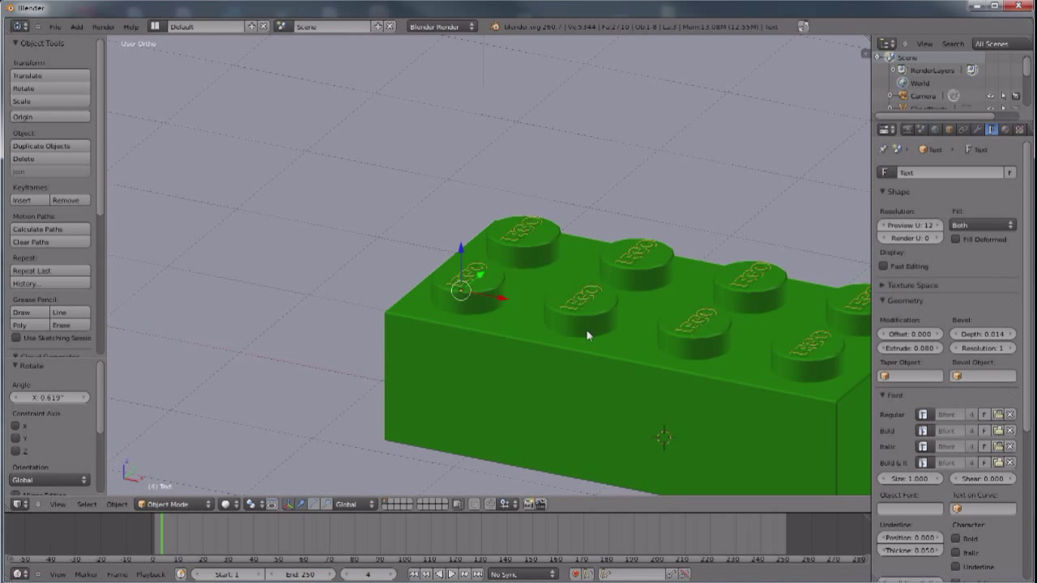
{"action": "key", "text": "alt+c"}
{"action": "left_click", "coordinate": [568, 343]}
Join the converted lettering with the brick into a single mesh object
{"action": "right_click", "coordinate": [565, 430]}
{"action": "right_click", "coordinate": [581, 299]}
{"action": "right_click", "coordinate": [570, 372], "text": "shift"}
{"action": "scroll", "coordinate": [569, 374], "scroll_direction": "down", "scroll_amount": 3}
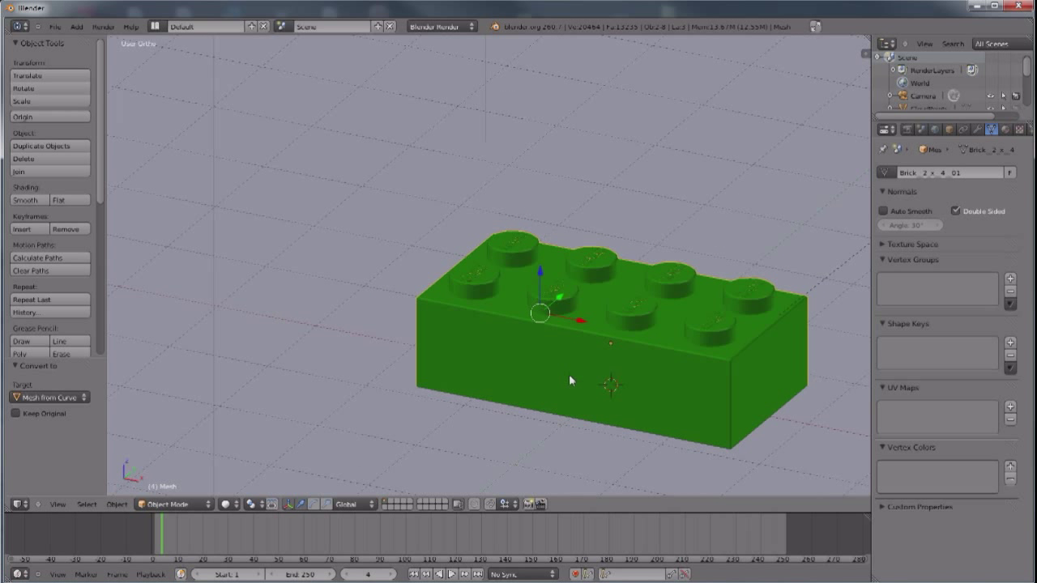
{"action": "key", "text": "ctrl+j"}
Move the joined brick about -0.05 along the X axis
{"action": "scroll", "coordinate": [569, 376], "scroll_direction": "down", "scroll_amount": 2}
{"action": "scroll", "coordinate": [570, 376], "scroll_direction": "up", "scroll_amount": 3}
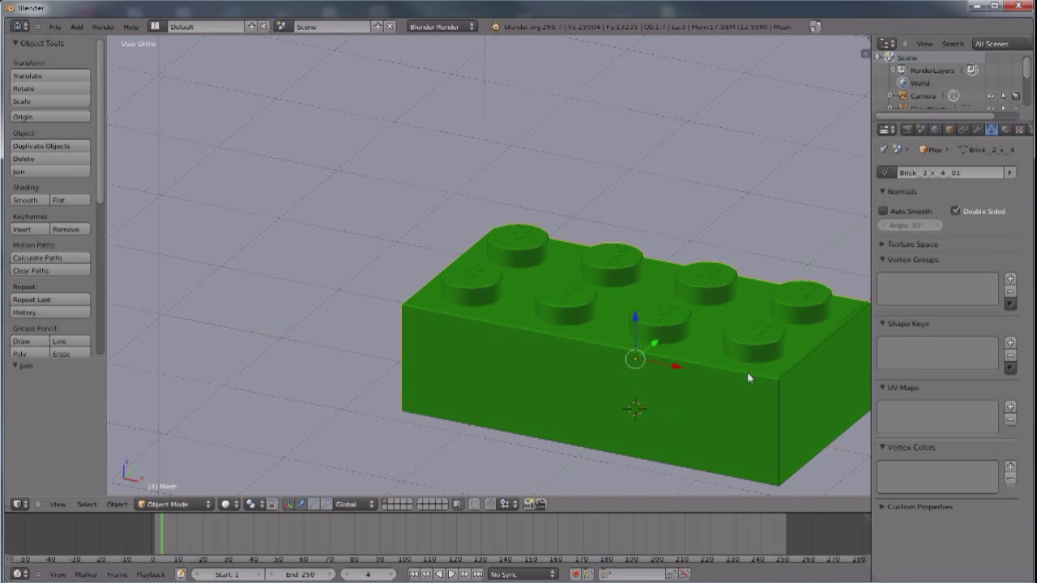
{"action": "scroll", "coordinate": [747, 373], "scroll_direction": "down", "scroll_amount": 2}
{"action": "middle_click_drag", "start_coordinate": [747, 374], "coordinate": [384, 335]}
{"action": "left_click_drag", "start_coordinate": [401, 341], "coordinate": [440, 385]}
{"action": "middle_click_drag", "start_coordinate": [440, 384], "coordinate": [843, 348]}
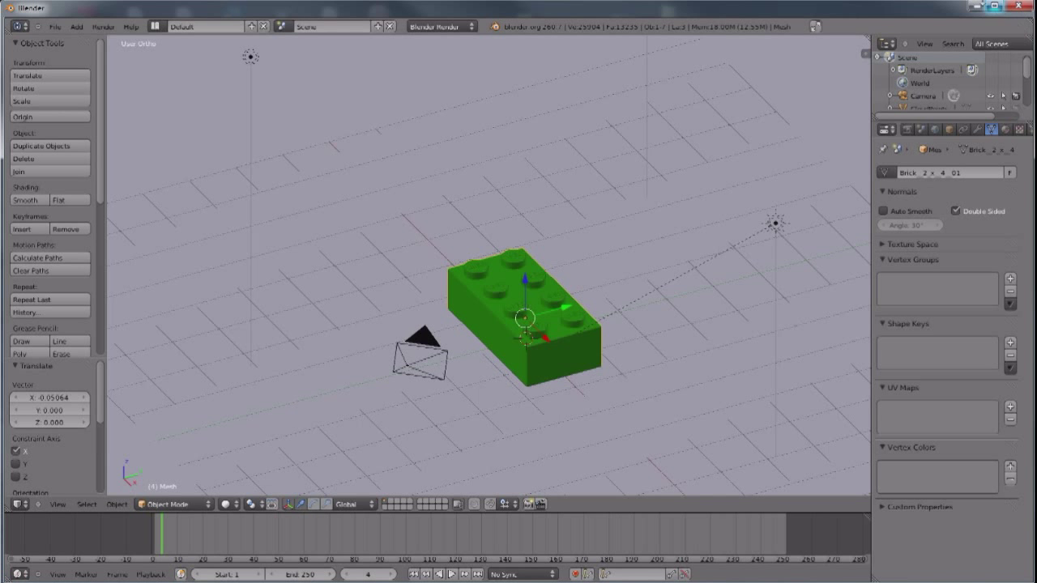
Add a new texture of type Image or Movie to the brick's Green material
{"action": "left_click", "coordinate": [1006, 130]}
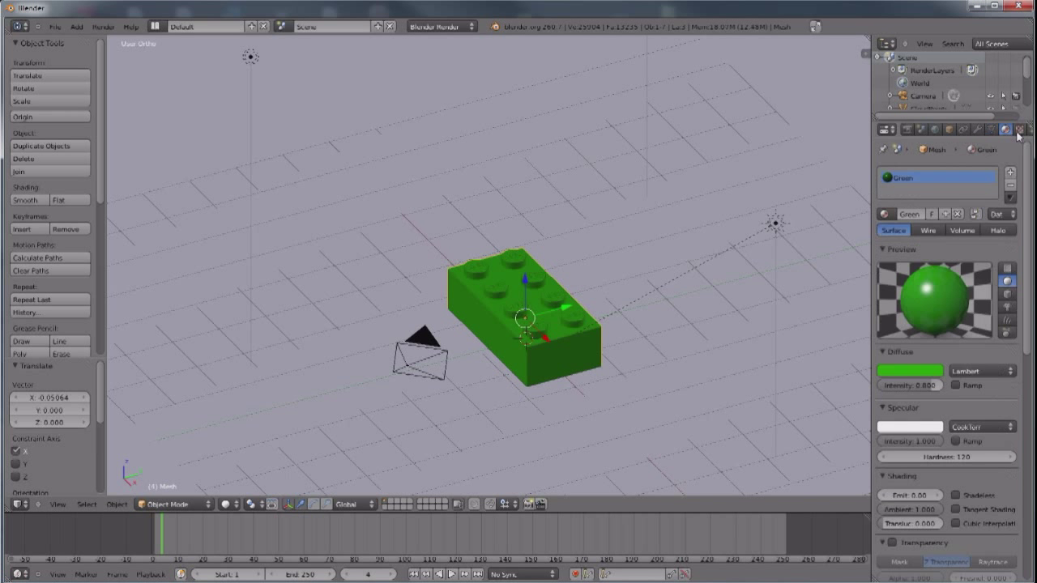
{"action": "scroll", "coordinate": [493, 328], "scroll_direction": "up", "scroll_amount": 3}
{"action": "middle_click_drag", "start_coordinate": [499, 325], "coordinate": [551, 312]}
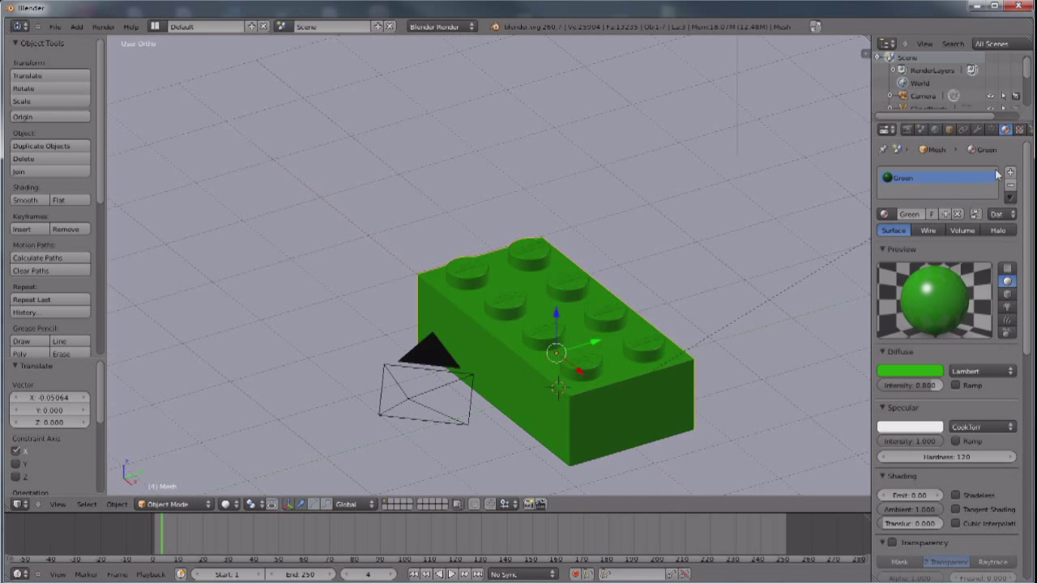
{"action": "left_click", "coordinate": [1019, 130]}
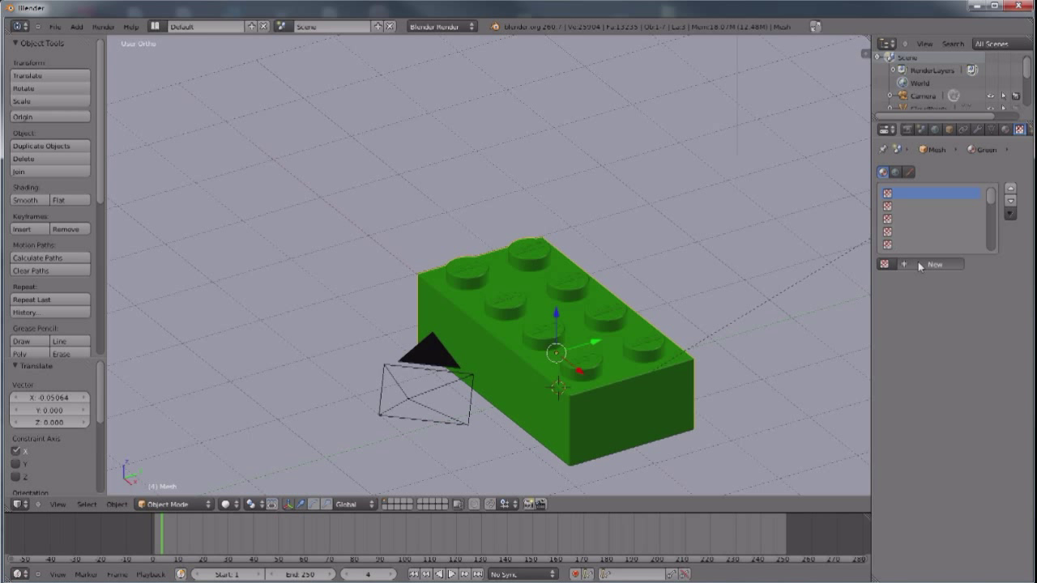
{"action": "left_click", "coordinate": [919, 265]}
{"action": "left_click", "coordinate": [930, 281]}
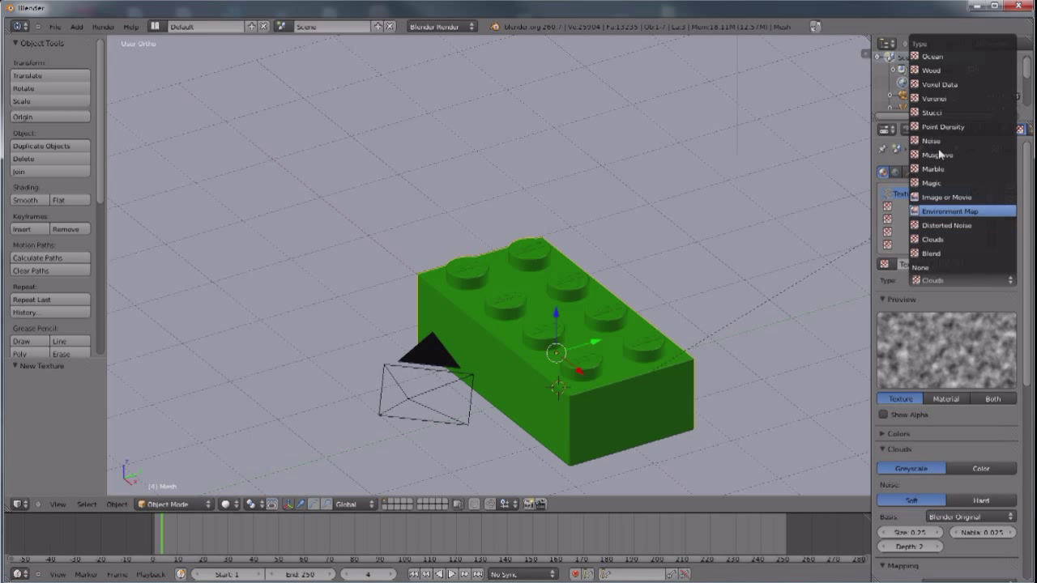
{"action": "left_click", "coordinate": [944, 198]}
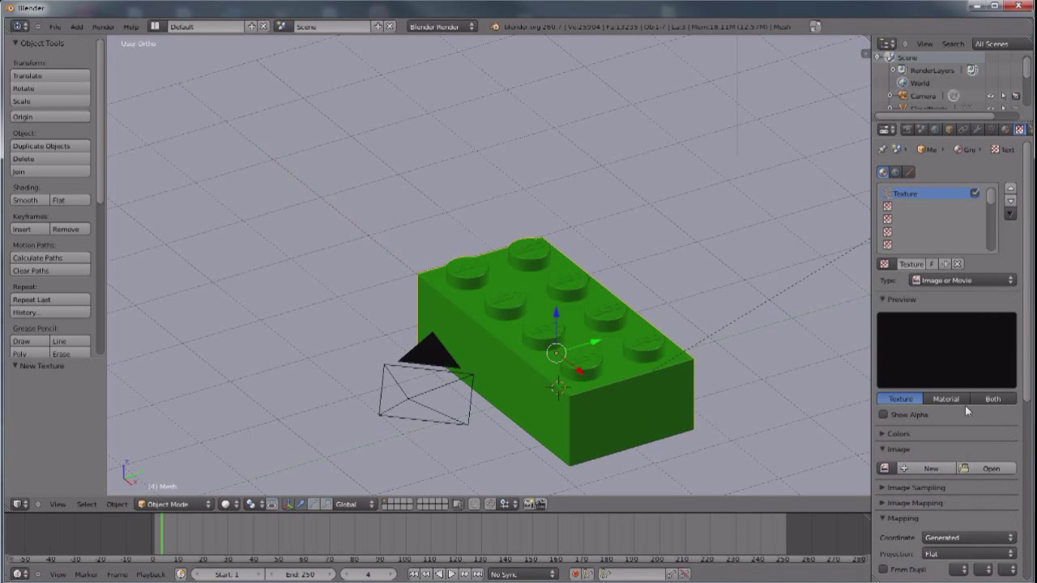
Load Matte_Painting.jpg from the Desktop folder as the texture's image
{"action": "left_click", "coordinate": [986, 468]}
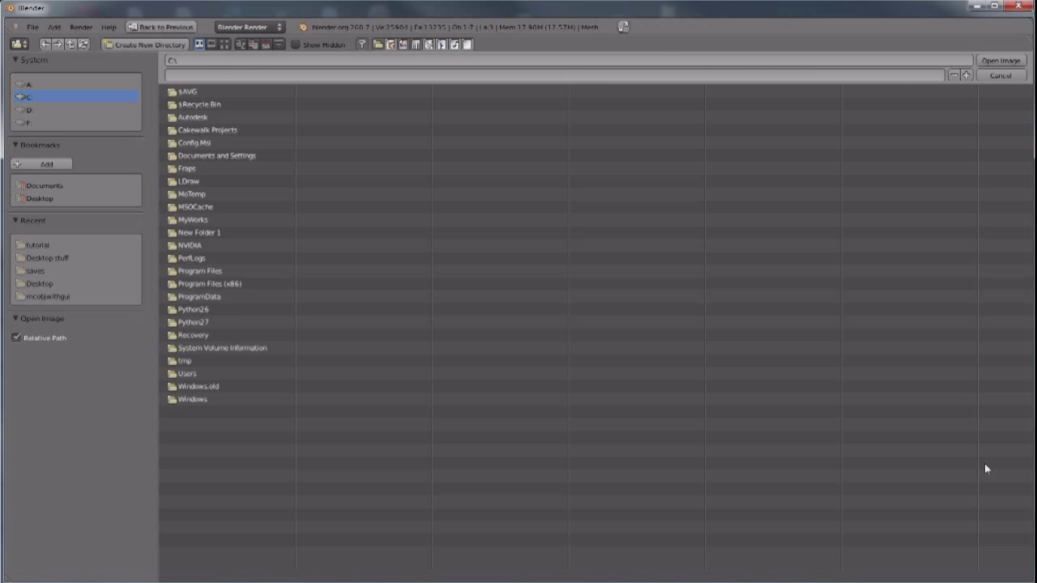
{"action": "left_click", "coordinate": [40, 198]}
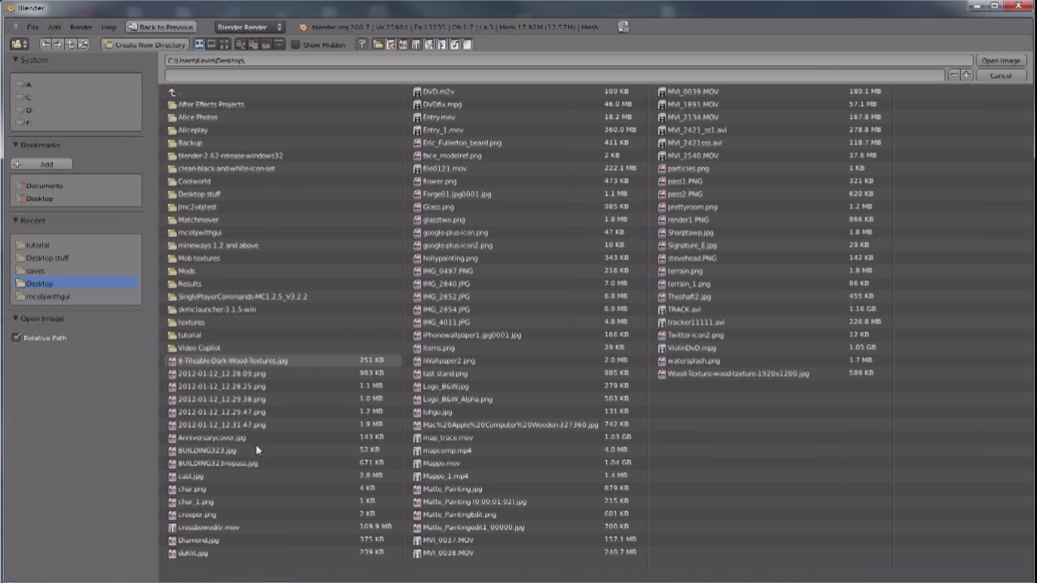
{"action": "left_click", "coordinate": [457, 489]}
{"action": "left_click", "coordinate": [990, 65]}
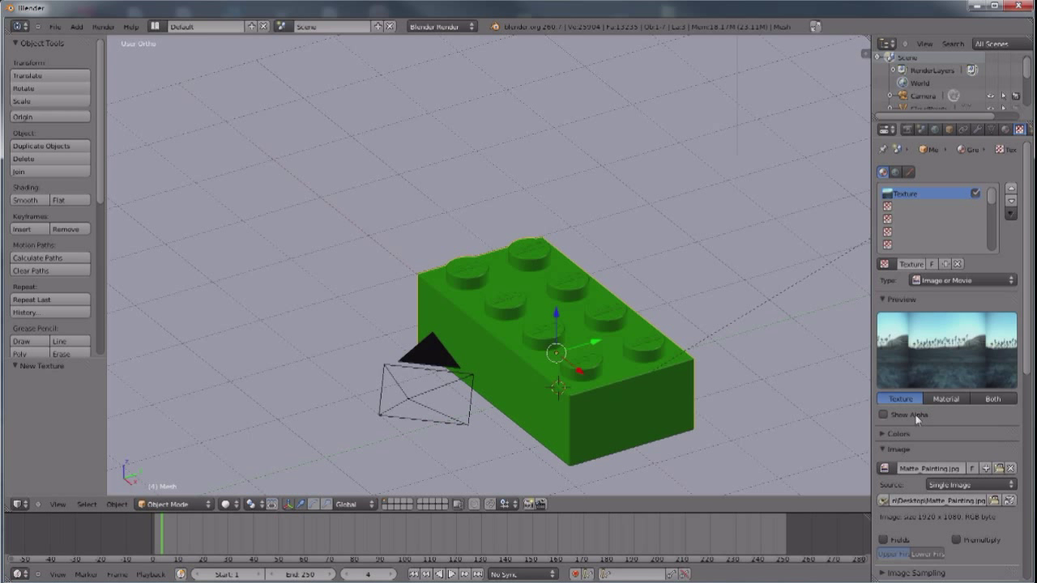
Map the image texture with Reflection coordinates and preview it on the material
{"action": "scroll", "coordinate": [922, 425], "scroll_direction": "down", "scroll_amount": 8}
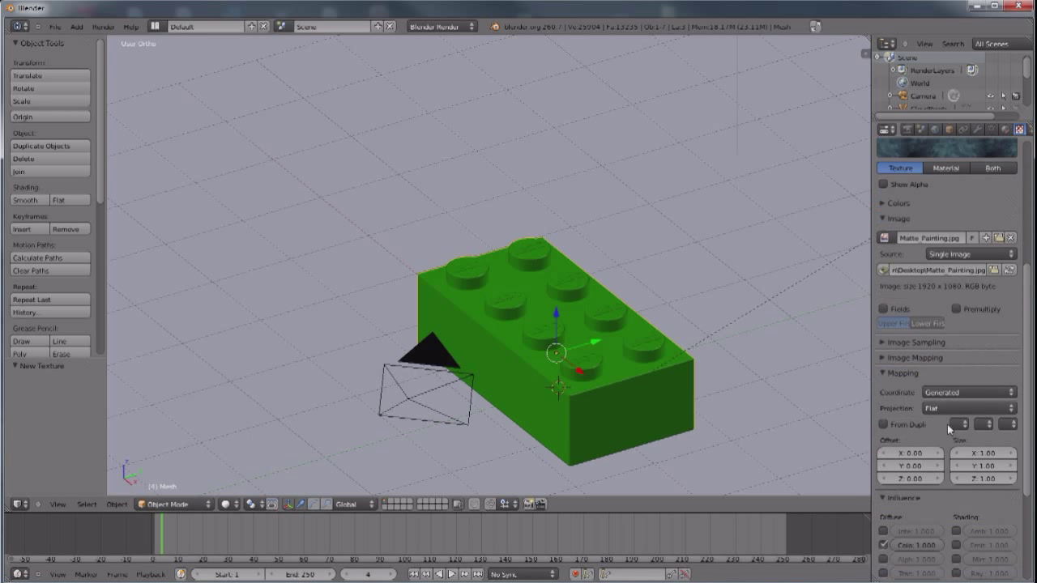
{"action": "left_click", "coordinate": [955, 395]}
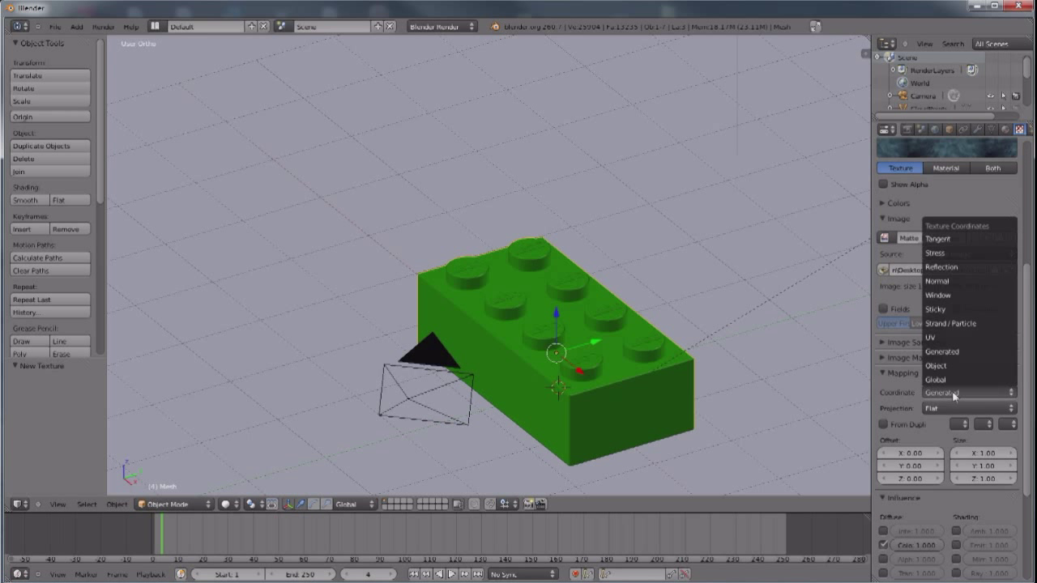
{"action": "left_click", "coordinate": [957, 262]}
{"action": "scroll", "coordinate": [952, 412], "scroll_direction": "up", "scroll_amount": 3}
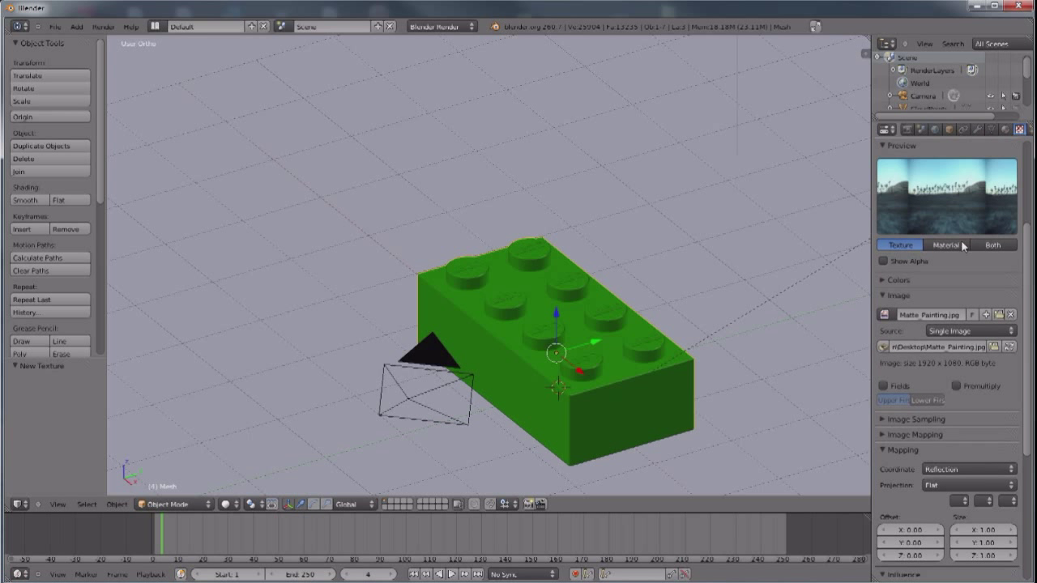
{"action": "left_click", "coordinate": [956, 244]}
{"action": "scroll", "coordinate": [933, 405], "scroll_direction": "down", "scroll_amount": 4}
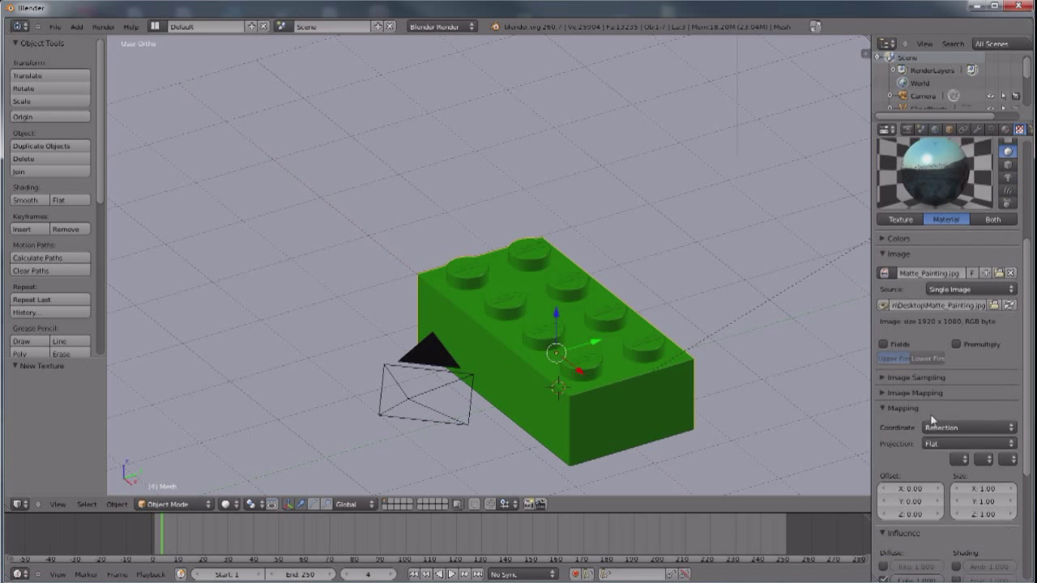
{"action": "scroll", "coordinate": [931, 419], "scroll_direction": "down", "scroll_amount": 3}
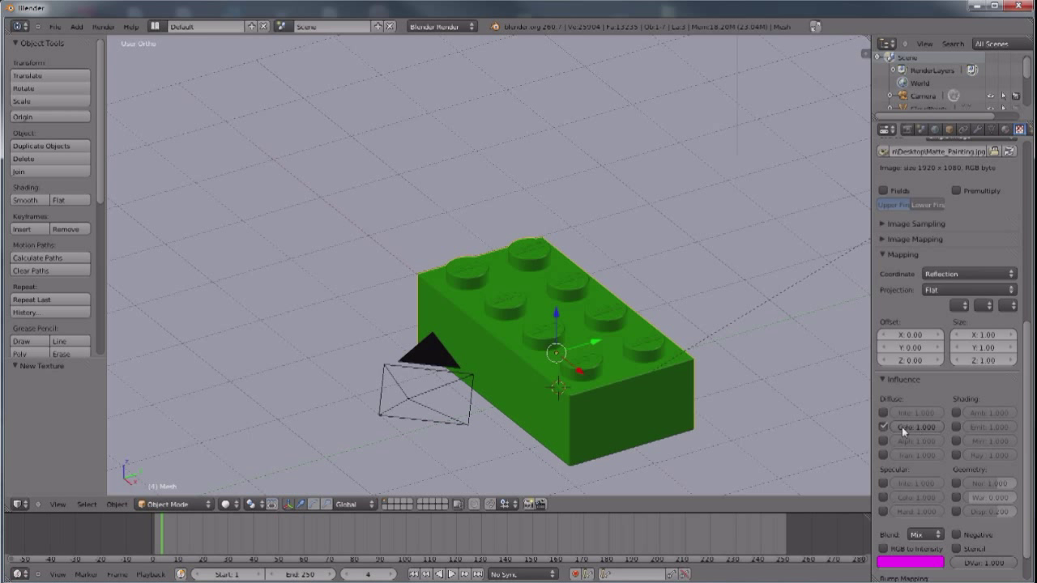
Lower the image texture's diffuse Color influence, and test-render the brick with the Green material
{"action": "left_click_drag", "start_coordinate": [927, 436], "coordinate": [917, 435]}
{"action": "scroll", "coordinate": [959, 346], "scroll_direction": "up", "scroll_amount": 8}
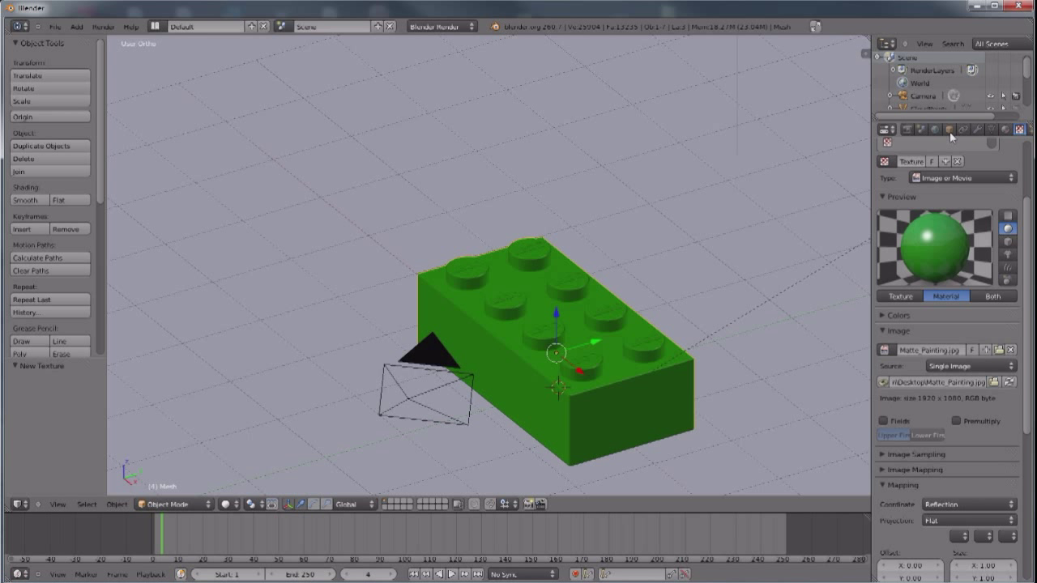
{"action": "left_click", "coordinate": [1004, 129]}
{"action": "scroll", "coordinate": [948, 389], "scroll_direction": "down", "scroll_amount": 2}
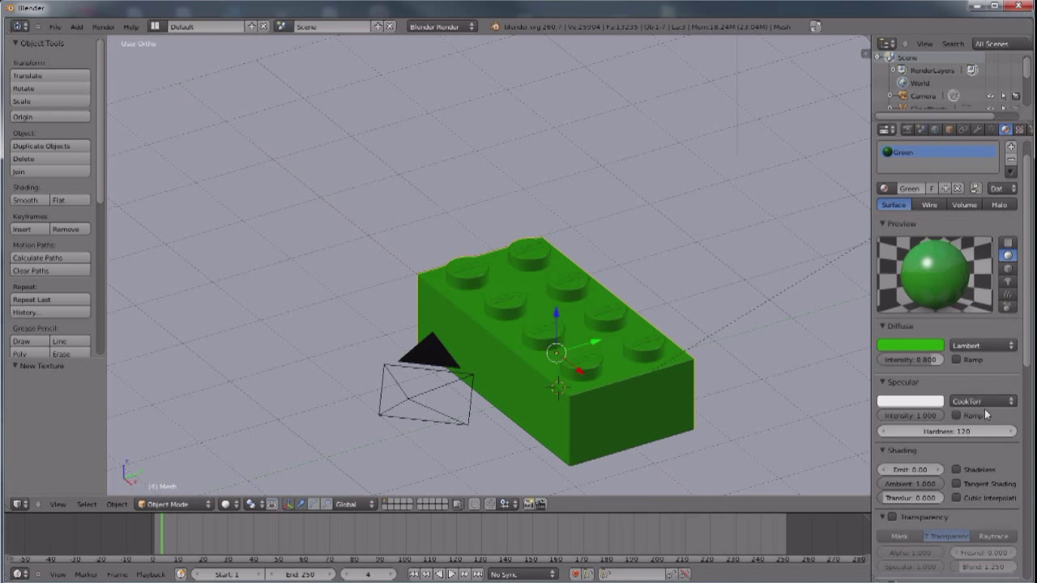
{"action": "scroll", "coordinate": [557, 381], "scroll_direction": "down", "scroll_amount": 1}
{"action": "key", "text": "F12"}
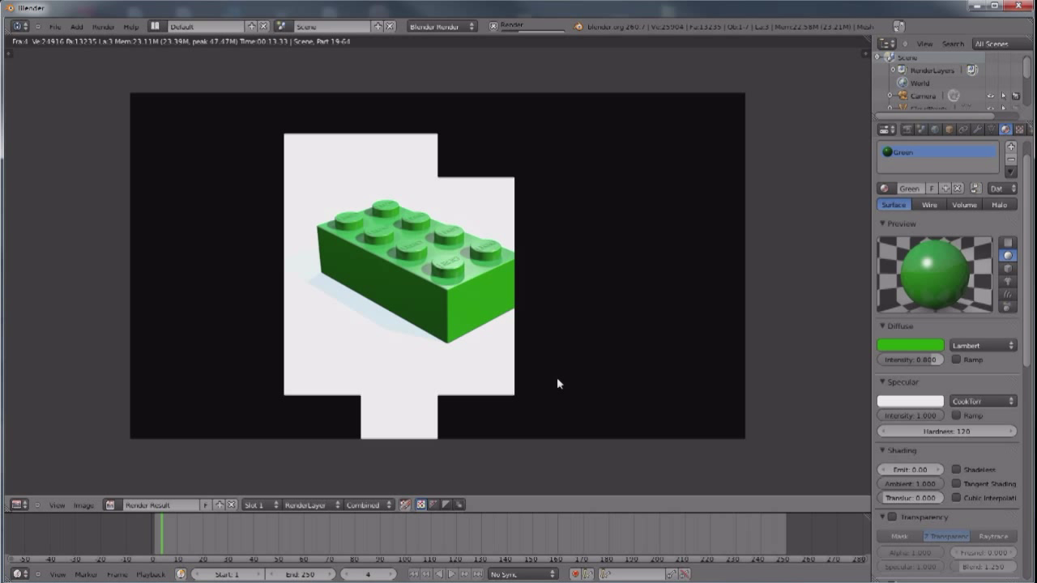
{"action": "key", "text": "Escape"}
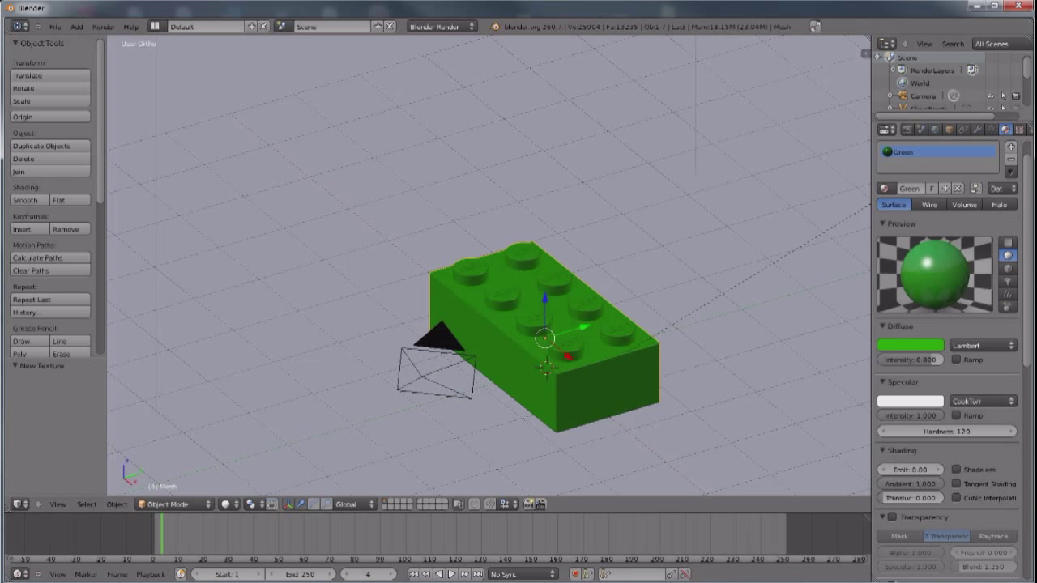
Set the Green material's mirror reflectivity to 0.0994
{"action": "scroll", "coordinate": [888, 483], "scroll_direction": "down", "scroll_amount": 5}
{"action": "left_click_drag", "start_coordinate": [887, 479], "coordinate": [891, 478]}
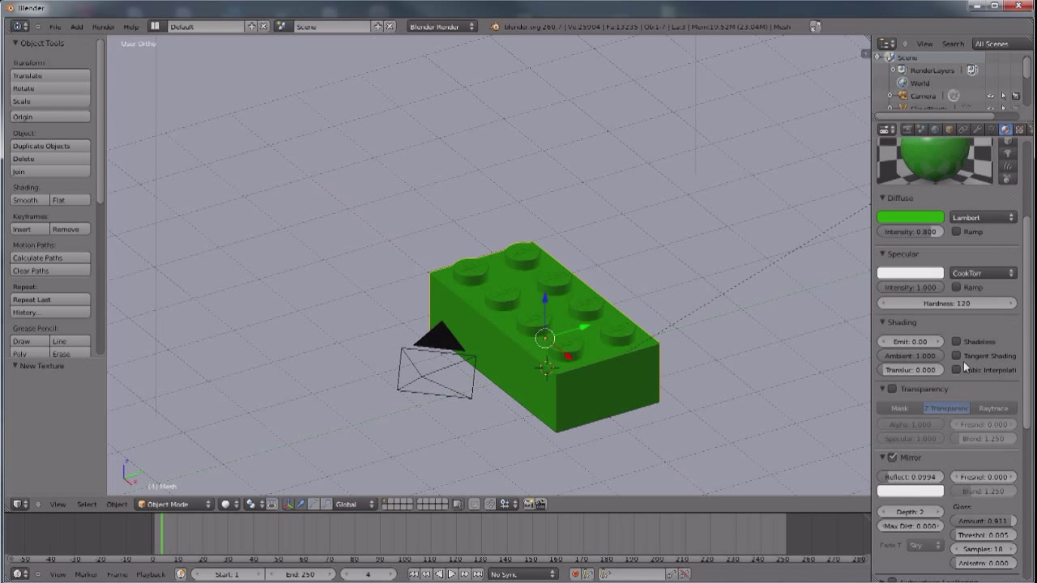
{"action": "scroll", "coordinate": [963, 361], "scroll_direction": "up", "scroll_amount": 4}
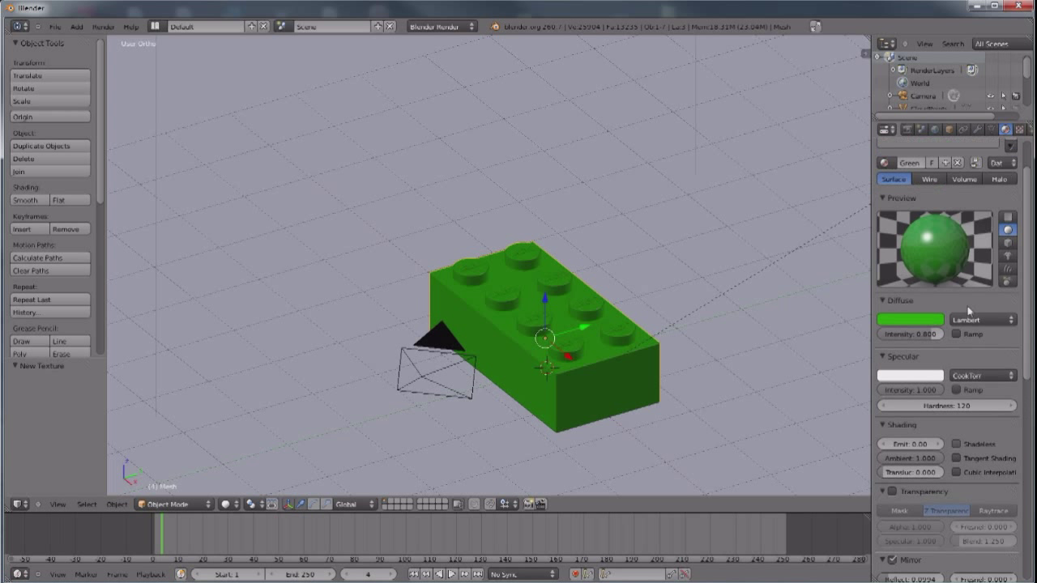
Set the Matte_Painting.jpg texture's diffuse Color influence to 0.123
{"action": "left_click", "coordinate": [1019, 130]}
{"action": "scroll", "coordinate": [913, 505], "scroll_direction": "down", "scroll_amount": 6}
{"action": "left_click", "coordinate": [902, 529]}
{"action": "left_click_drag", "start_coordinate": [900, 527], "coordinate": [902, 529]}
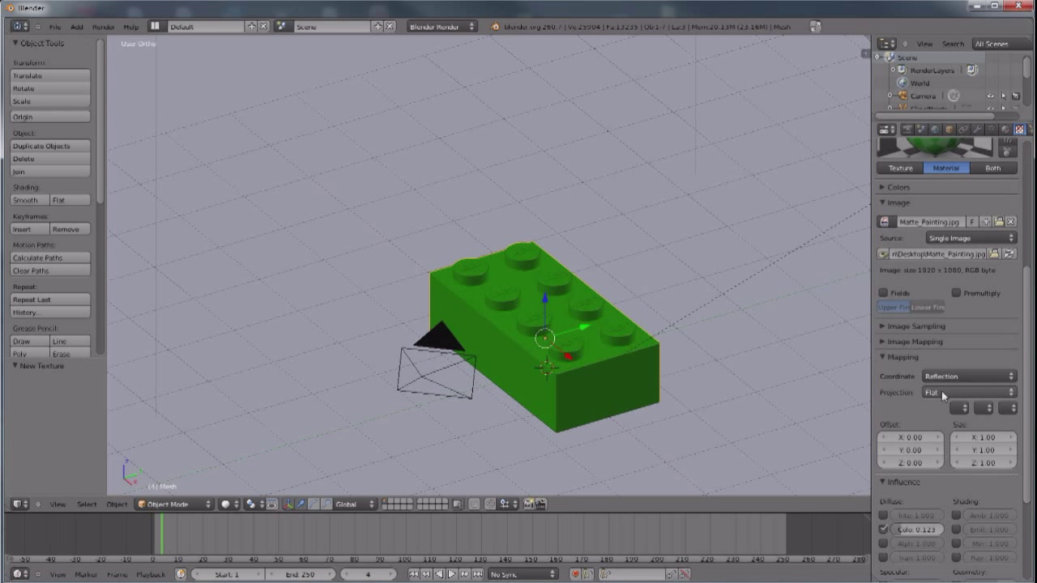
Change the reflection texture's mapping projection to Sphere and render the brick
{"action": "left_click", "coordinate": [943, 393]}
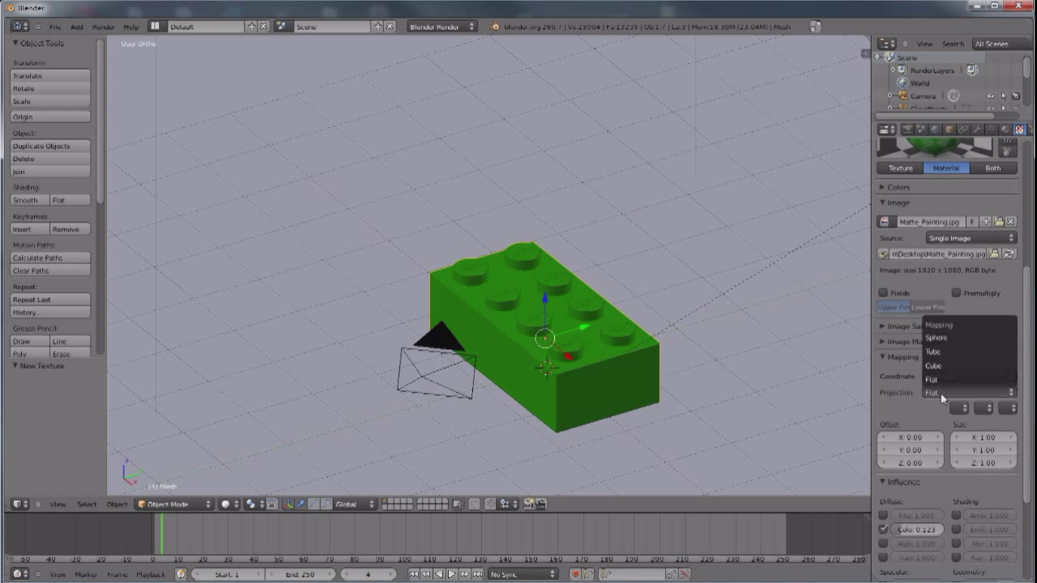
{"action": "left_click", "coordinate": [935, 339]}
{"action": "scroll", "coordinate": [869, 355], "scroll_direction": "up", "scroll_amount": 4}
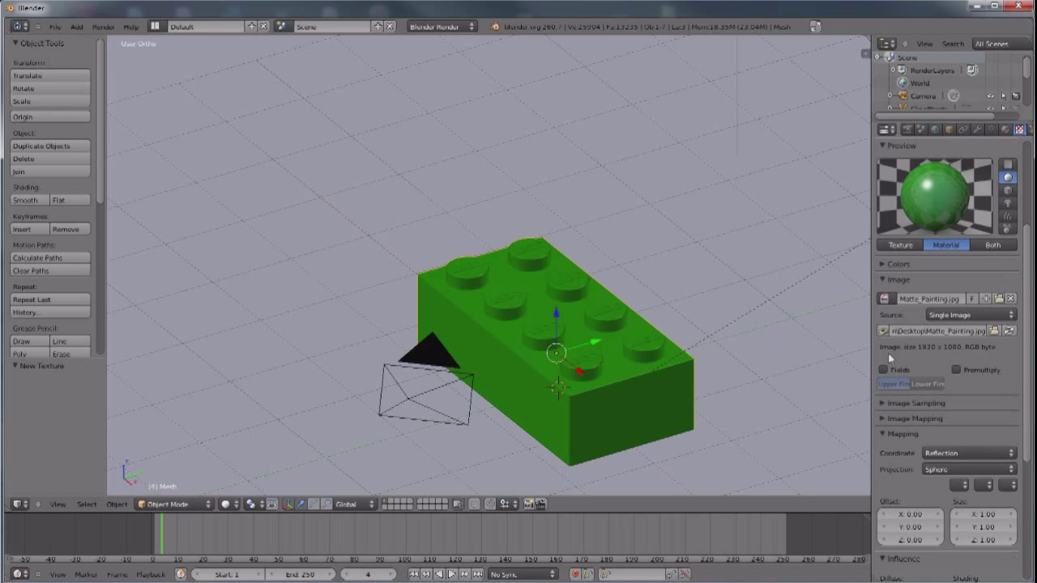
{"action": "scroll", "coordinate": [888, 357], "scroll_direction": "up", "scroll_amount": 2}
{"action": "key", "text": "F12"}
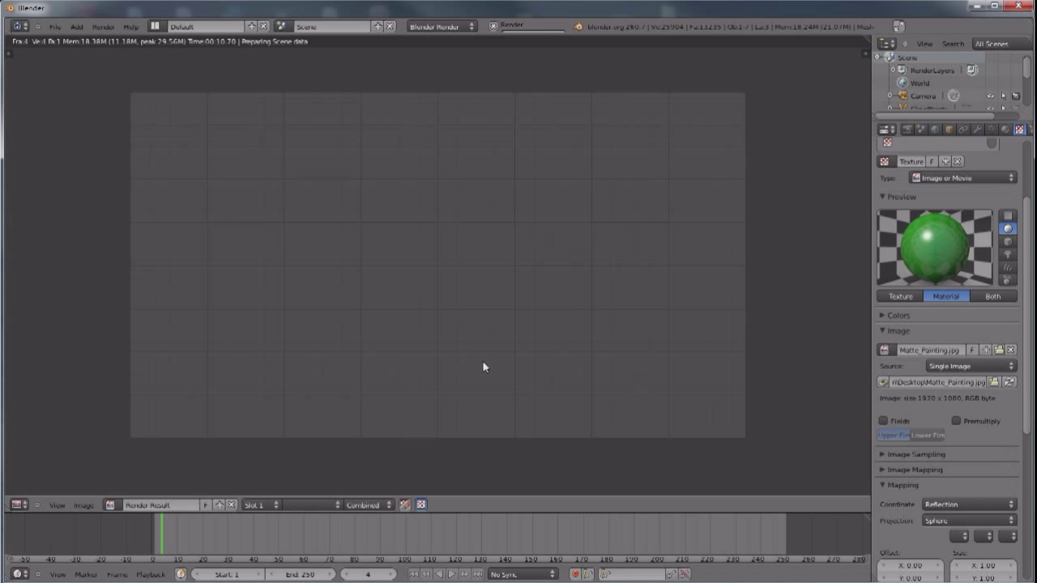